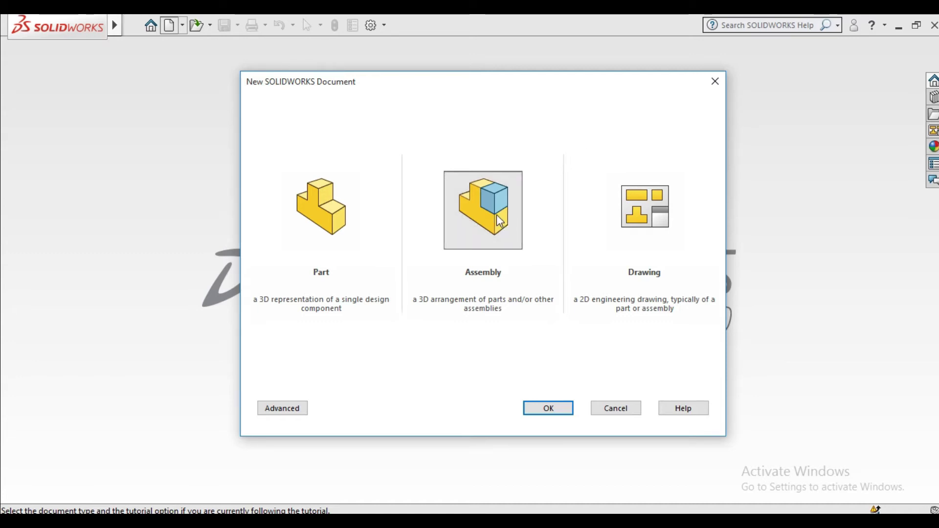
Step: Create new assembly Assem2 with Part1 fixed at the origin as its first component
left_click(548, 408)
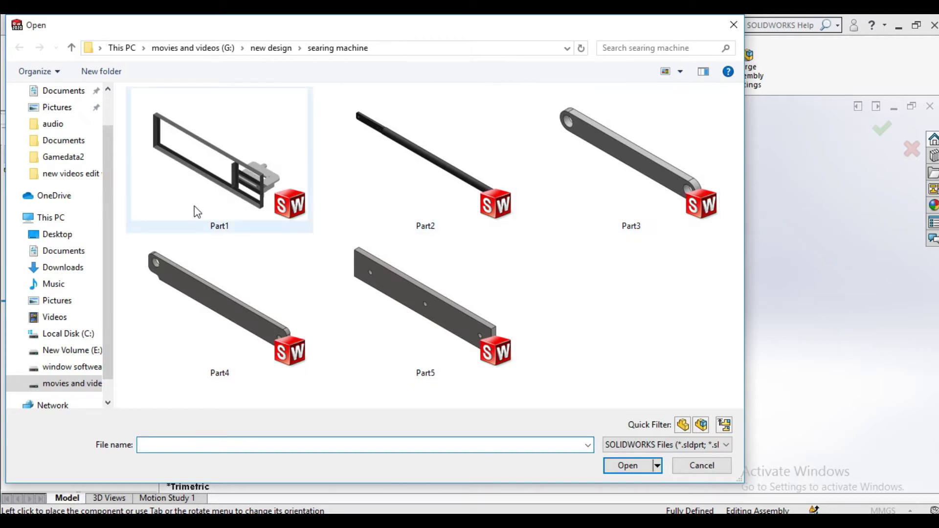
double_click(258, 151)
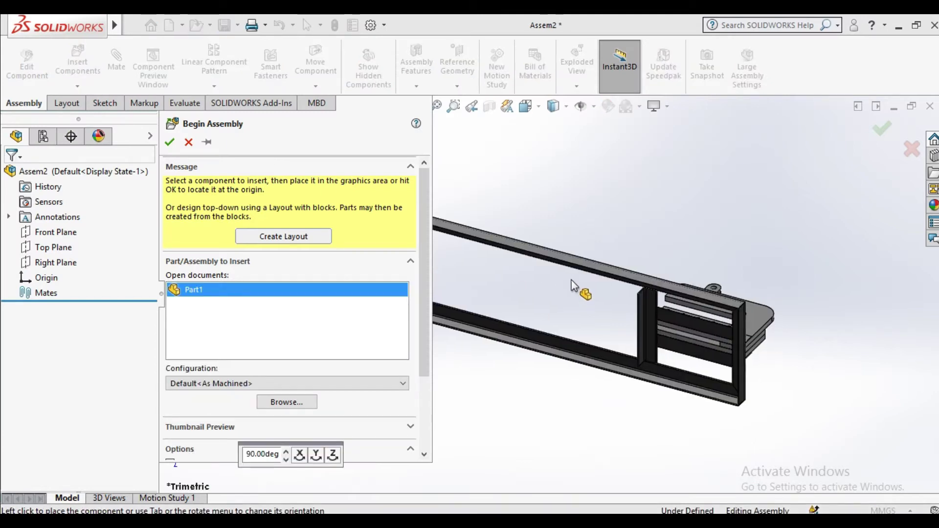
left_click(589, 289)
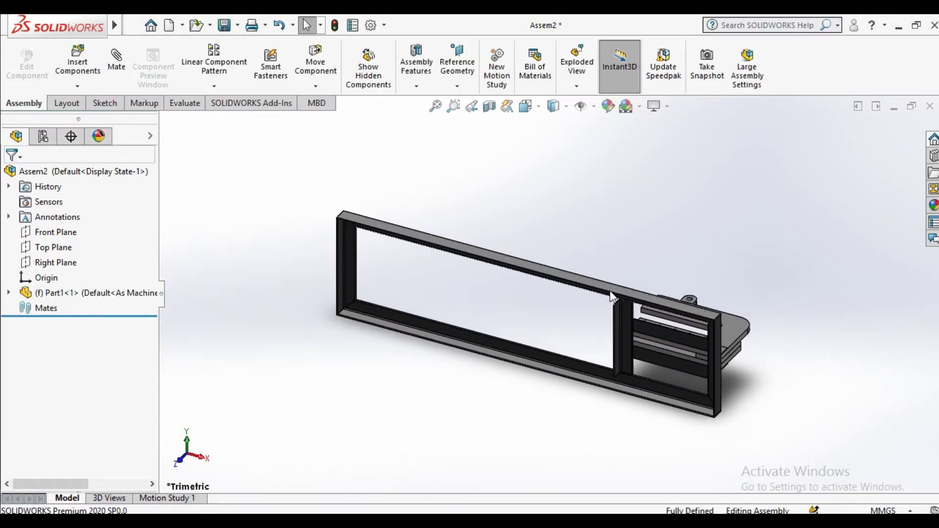
Step: Insert Part5, the three-hole plate, from the searing machine folder beside the frame
mouse_move(591, 289)
middle_mouse_down()
mouse_move(512, 288)
mouse_move(519, 304)
middle_mouse_up()
scroll(519, 304, "down", 2)
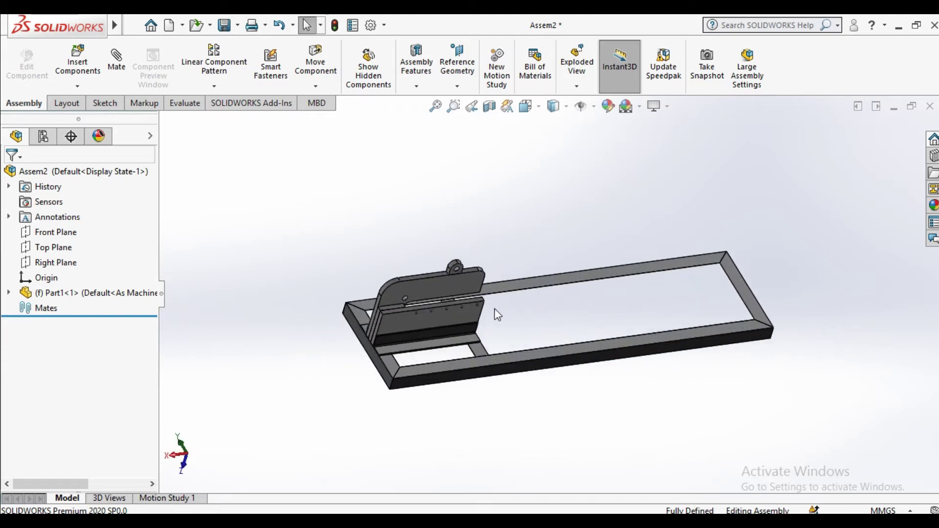
left_click(93, 71)
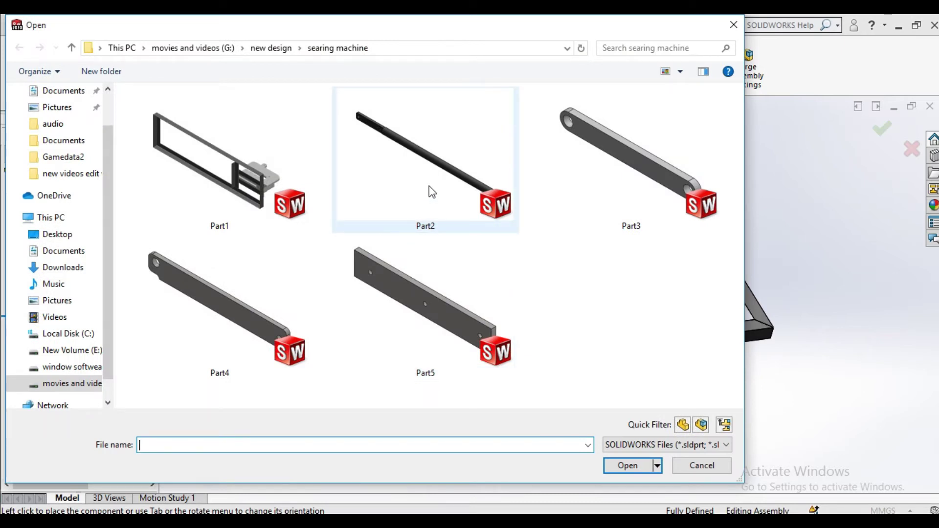
double_click(426, 292)
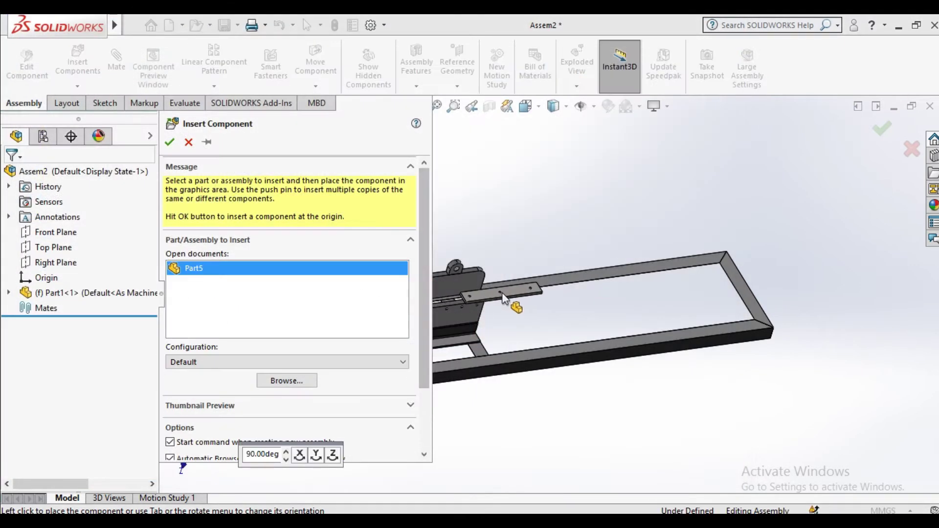
left_click(504, 298)
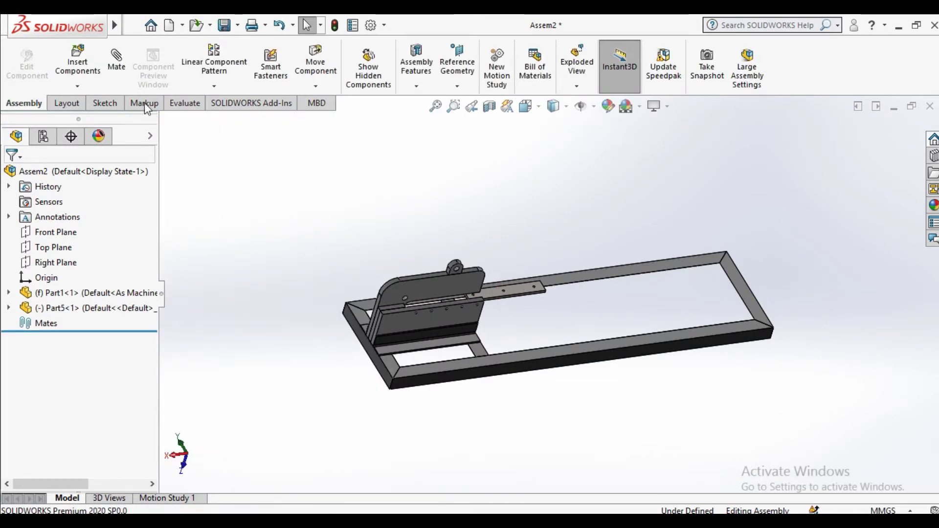
Step: Select the Part5 plate's flat face and the Part1 frame face for a mate
left_click(122, 73)
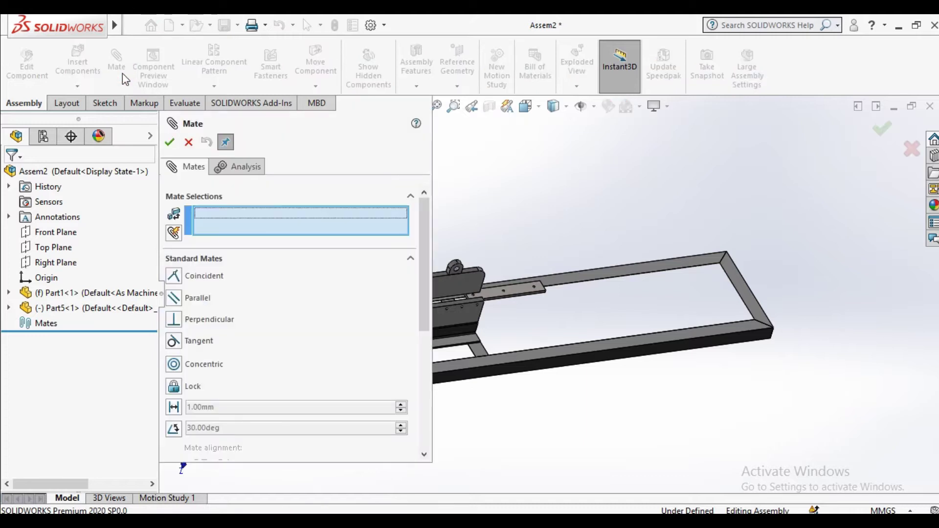
left_click_drag(430, 222, 354, 225)
scroll(487, 313, "down", 3)
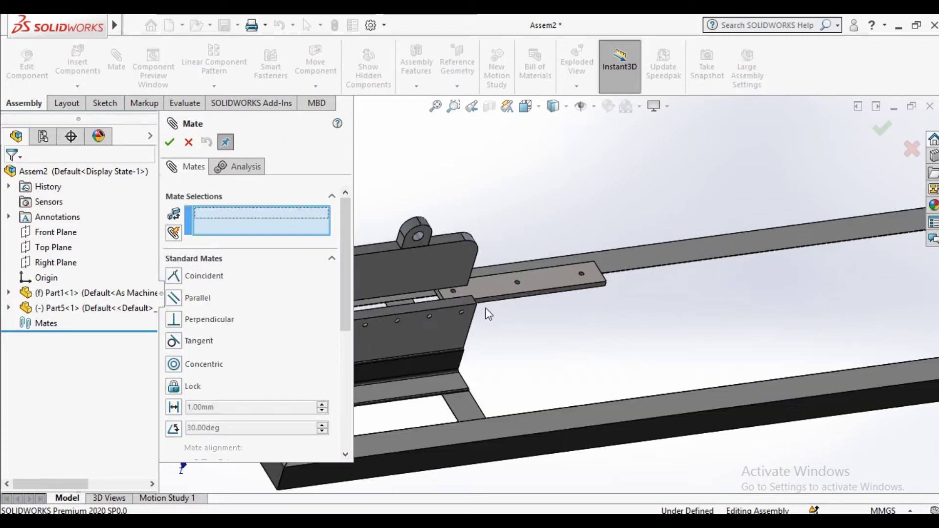
scroll(497, 289, "down", 3)
scroll(492, 281, "down", 2)
scroll(488, 274, "down", 2)
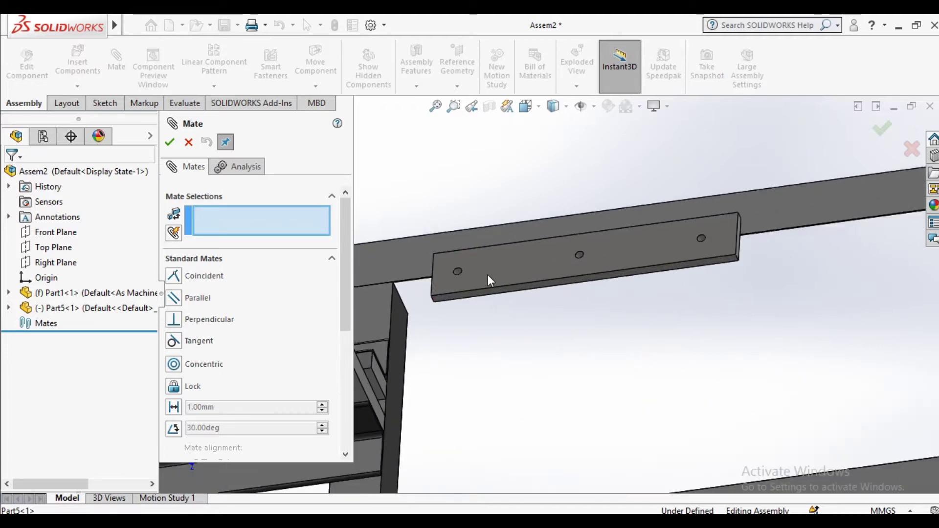
scroll(501, 319, "up", 3)
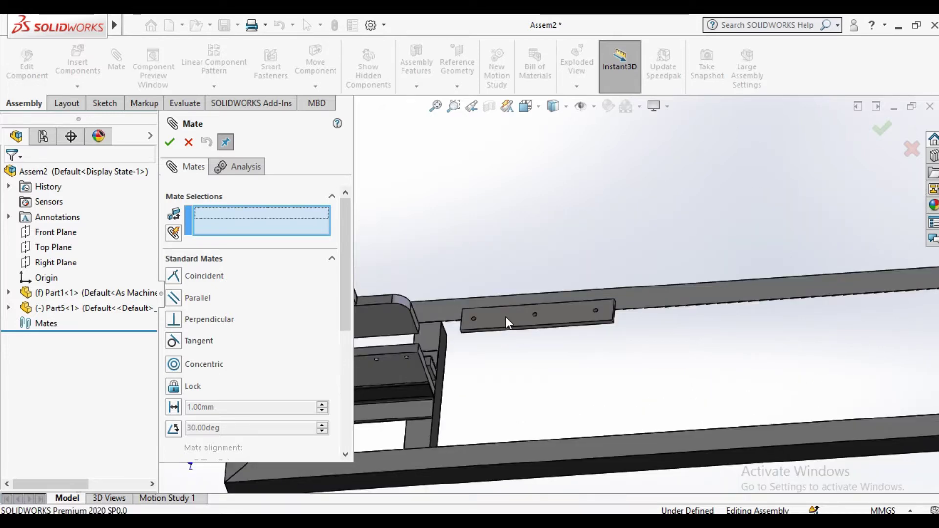
left_click(506, 316)
mouse_move(508, 342)
middle_mouse_down()
mouse_move(480, 357)
mouse_move(550, 325)
middle_mouse_up()
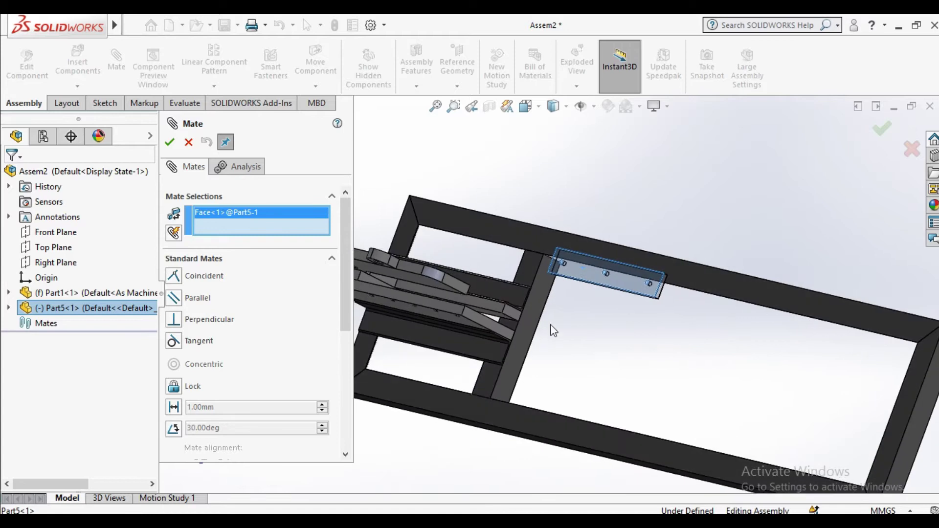
middle_click_drag(533, 268, 556, 256)
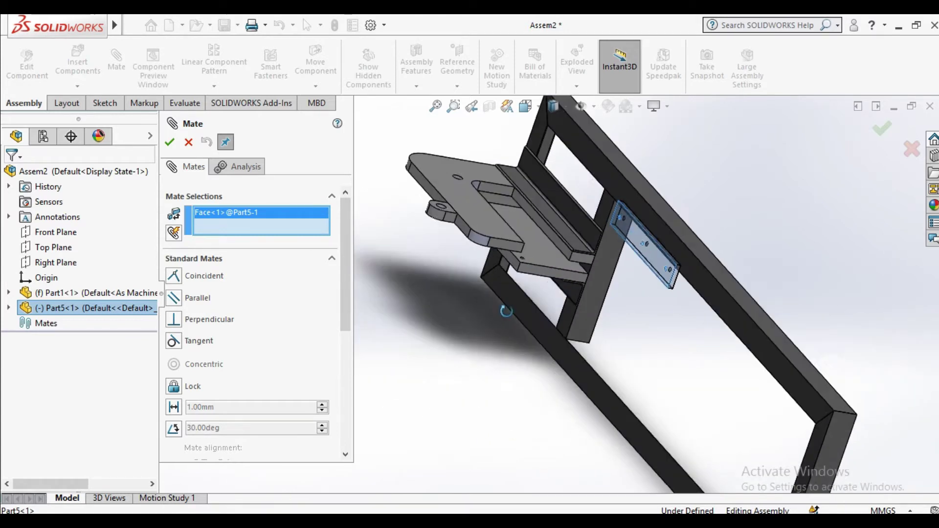
scroll(556, 256, "down", 3)
scroll(520, 264, "down", 2)
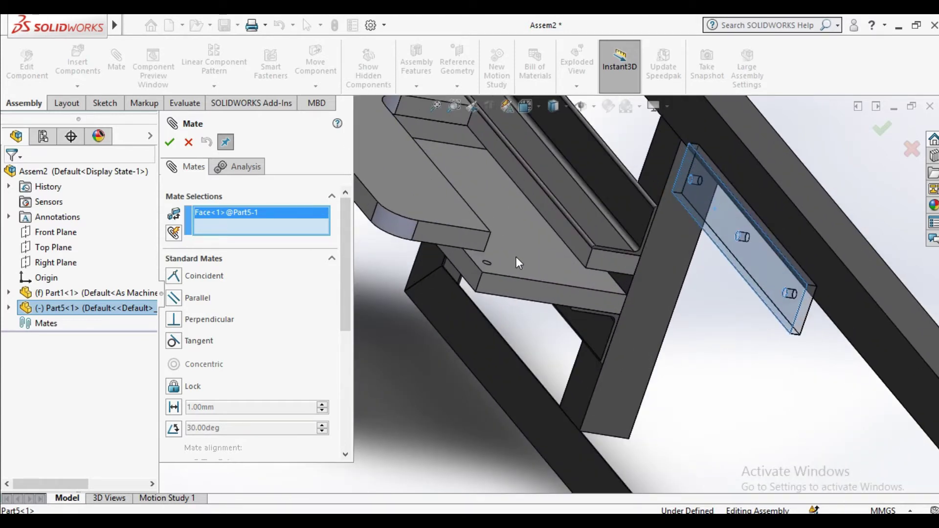
left_click(516, 257)
Step: Accept the Coincident mate, check the plate against the frame, and close the Mate tool
middle_click_drag(567, 278, 700, 260)
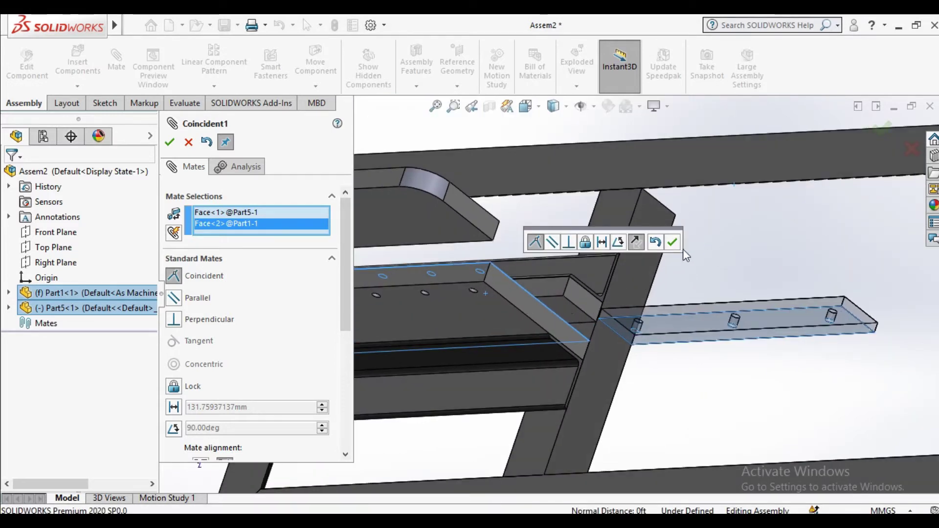
left_click(670, 242)
mouse_move(668, 251)
middle_mouse_down()
mouse_move(653, 325)
mouse_move(680, 247)
mouse_move(694, 285)
middle_mouse_up()
scroll(612, 341, "down", 4)
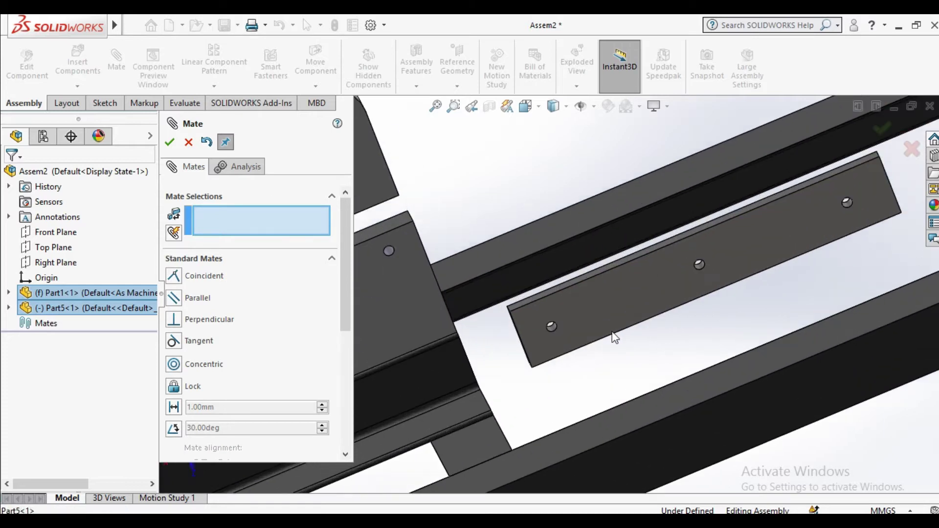
scroll(688, 299, "up", 1)
scroll(685, 283, "down", 2)
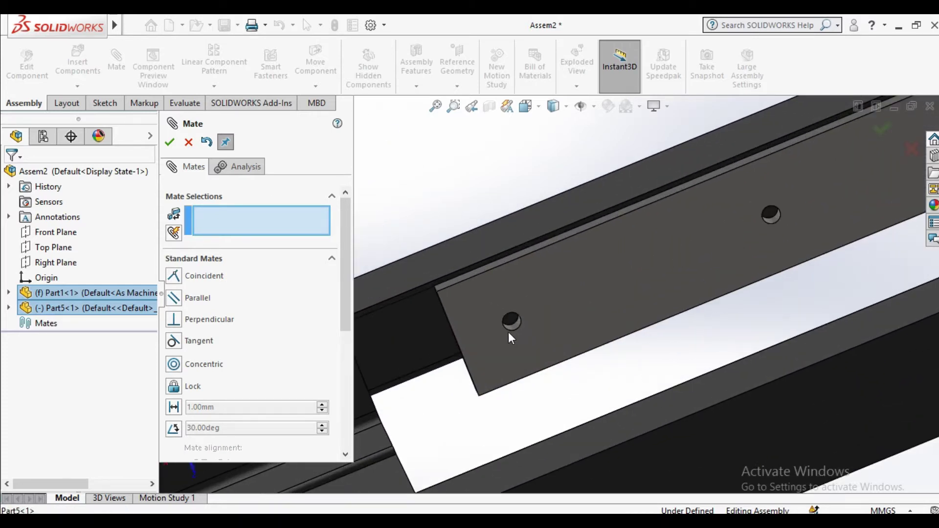
scroll(694, 259, "down", 1)
scroll(841, 182, "up", 2)
scroll(653, 233, "up", 1)
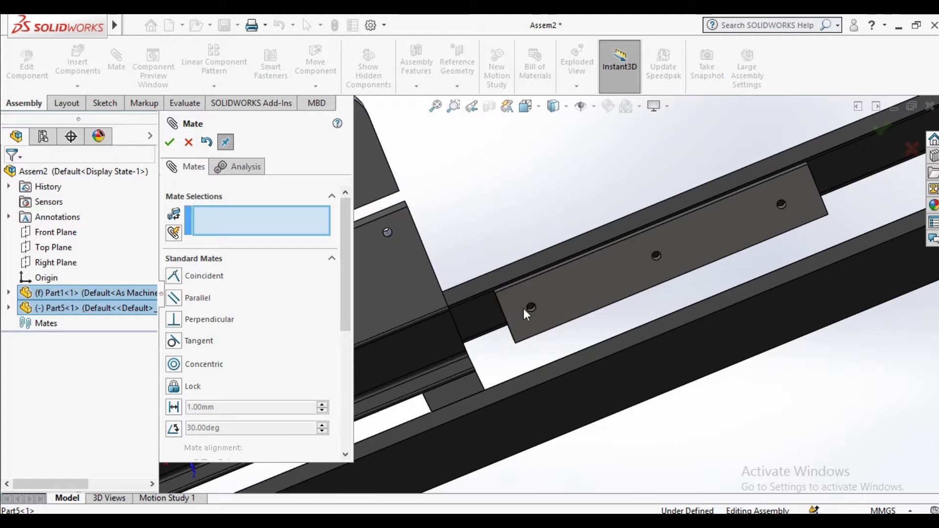
key("Escape")
Step: Move the Part5 plate up onto the blade holder
scroll(530, 294, "up", 2)
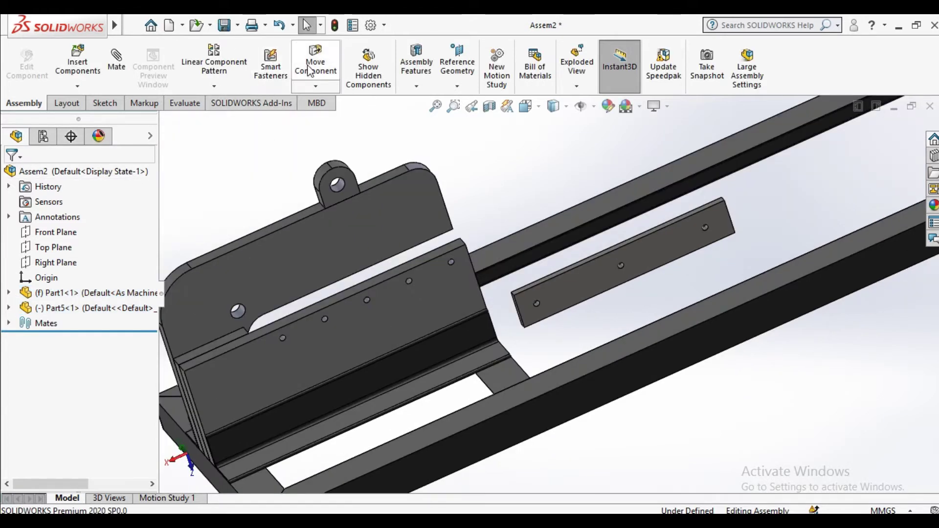
left_click(309, 69)
mouse_move(566, 297)
left_mouse_down()
mouse_move(392, 264)
mouse_move(410, 256)
left_mouse_up()
left_click(170, 143)
scroll(394, 285, "down", 3)
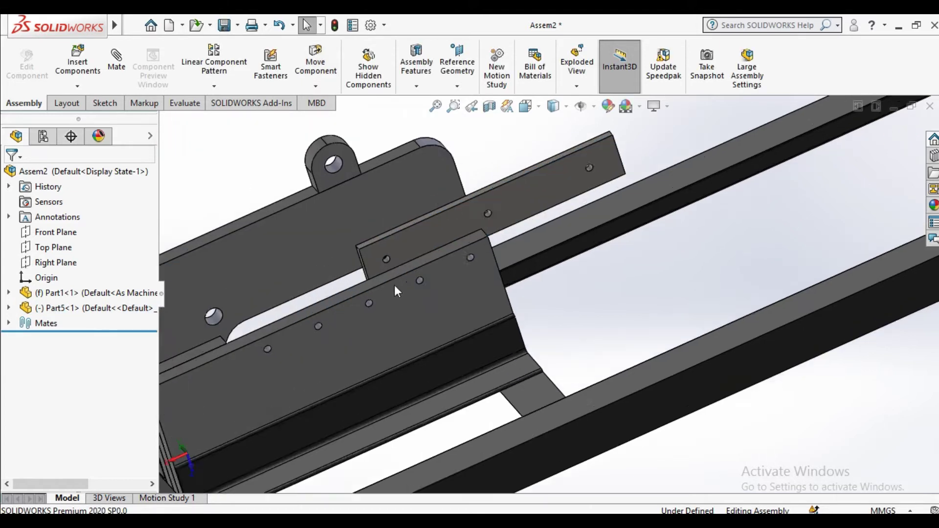
scroll(394, 285, "down", 3)
Step: Mate a plate hole concentric with the matching blade-holder hole
left_click(112, 78)
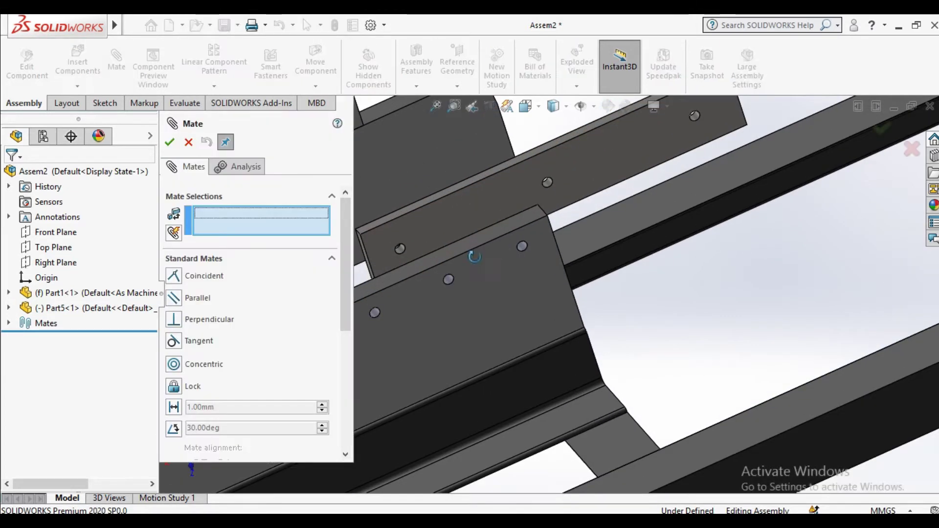
middle_click_drag(470, 258, 441, 245)
scroll(432, 250, "down", 3)
scroll(432, 250, "down", 3)
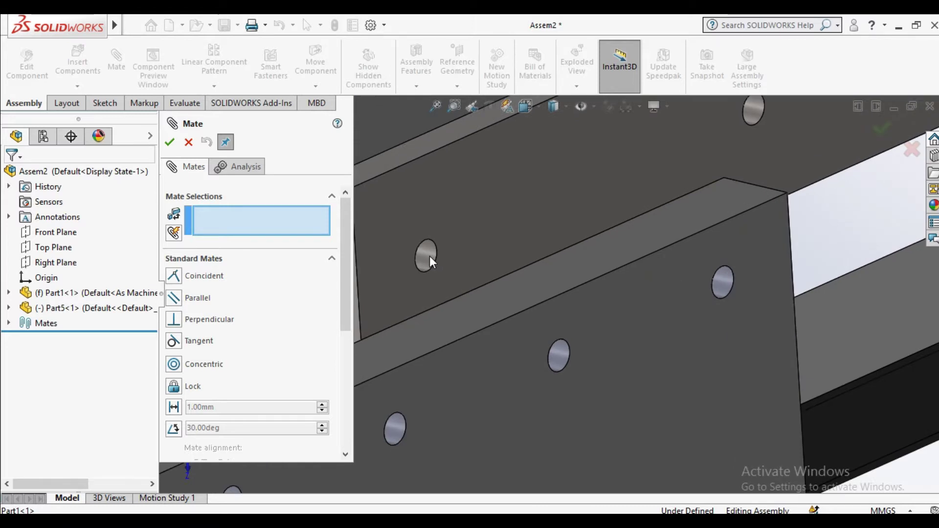
left_click(429, 253)
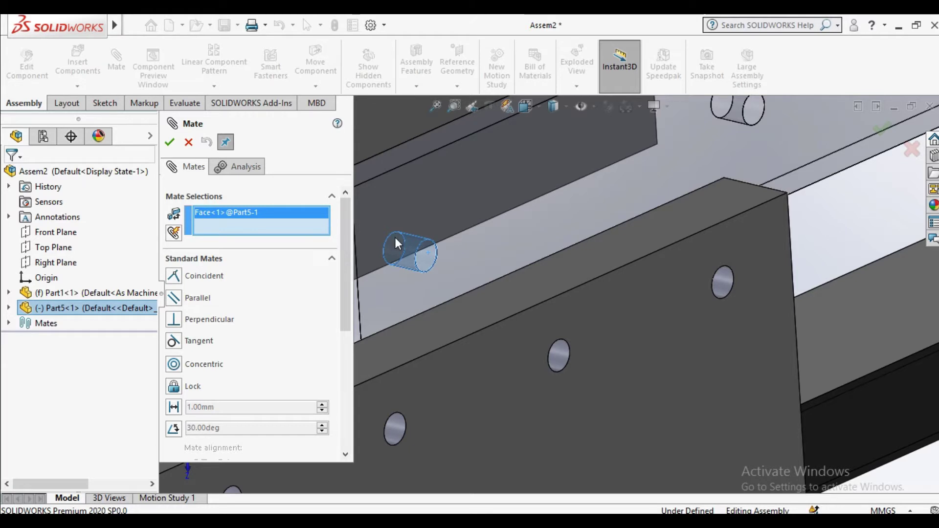
left_click(722, 281)
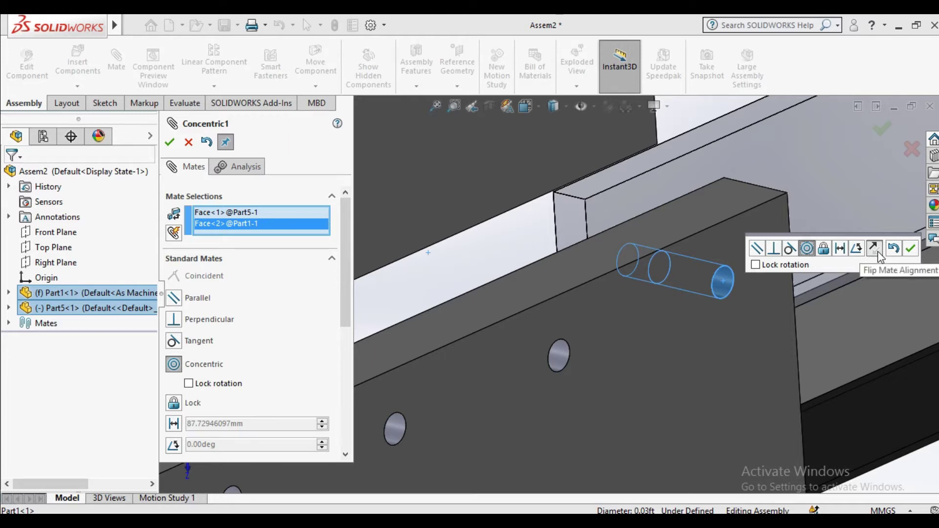
left_click(910, 248)
left_click(170, 141)
Step: Move the plate up-left and select the blade holder's large face
left_click(315, 66)
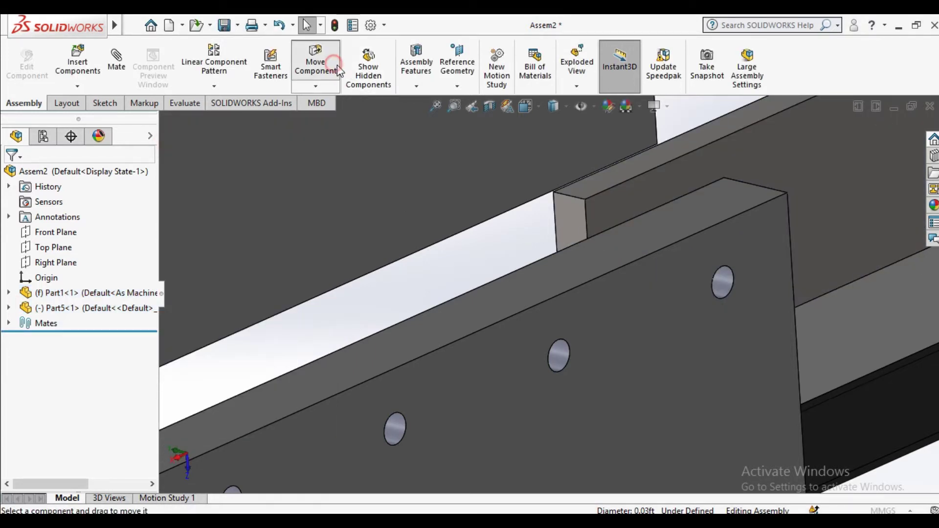
mouse_move(716, 205)
left_mouse_down()
mouse_move(420, 186)
mouse_move(298, 335)
left_mouse_up()
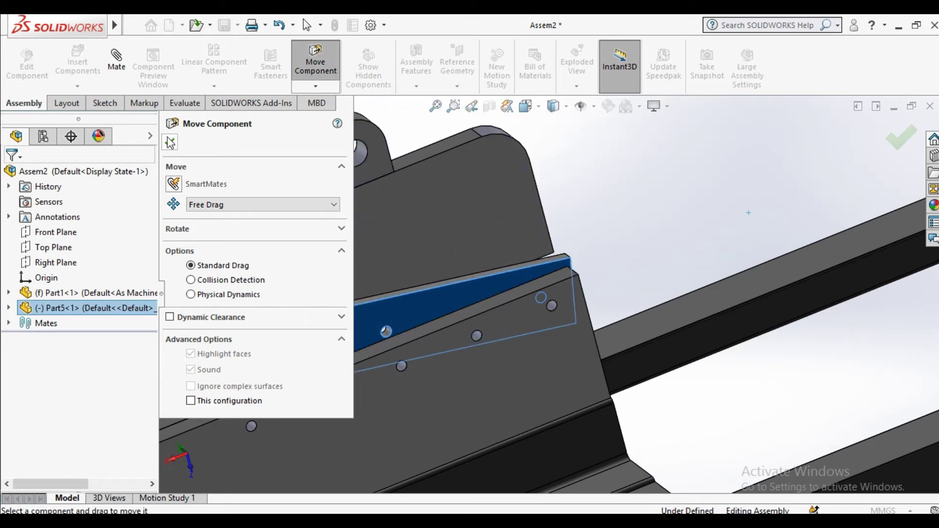
left_click(169, 142)
middle_click_drag(537, 258, 517, 321)
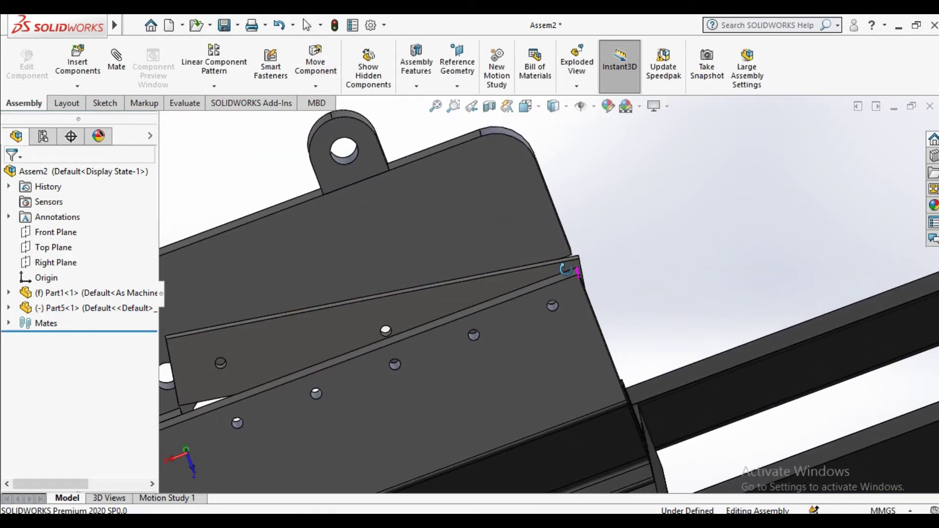
left_click(517, 321)
scroll(549, 317, "down", 3)
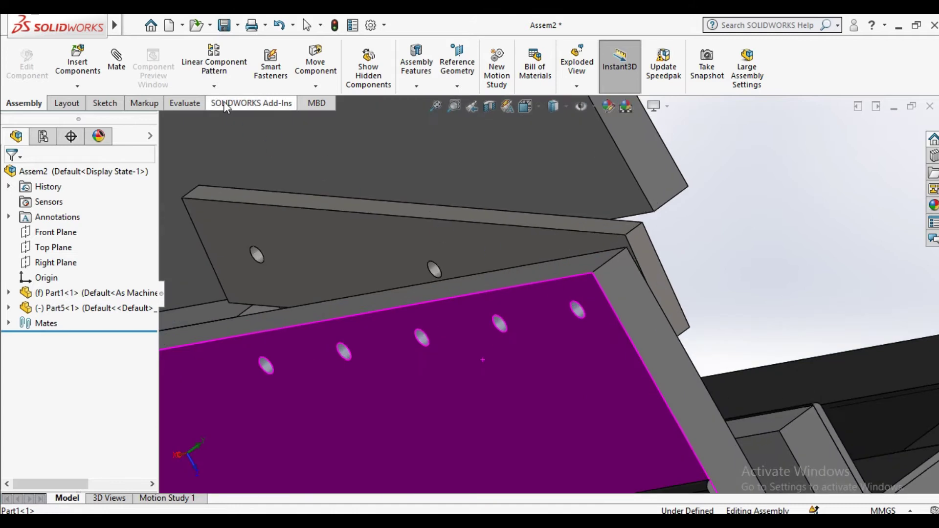
Step: Mate the plate's end face coincident with the Part1 face
left_click(117, 61)
scroll(623, 251, "down", 2)
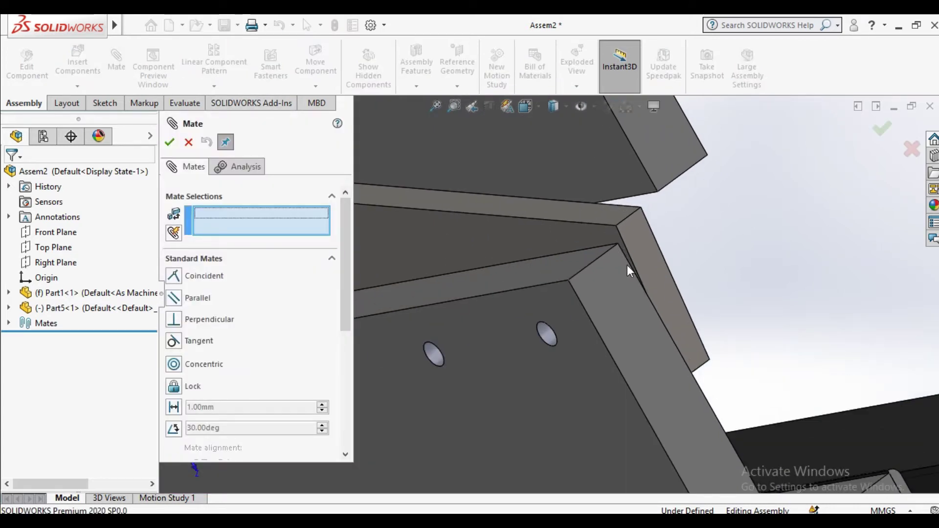
left_click(623, 300)
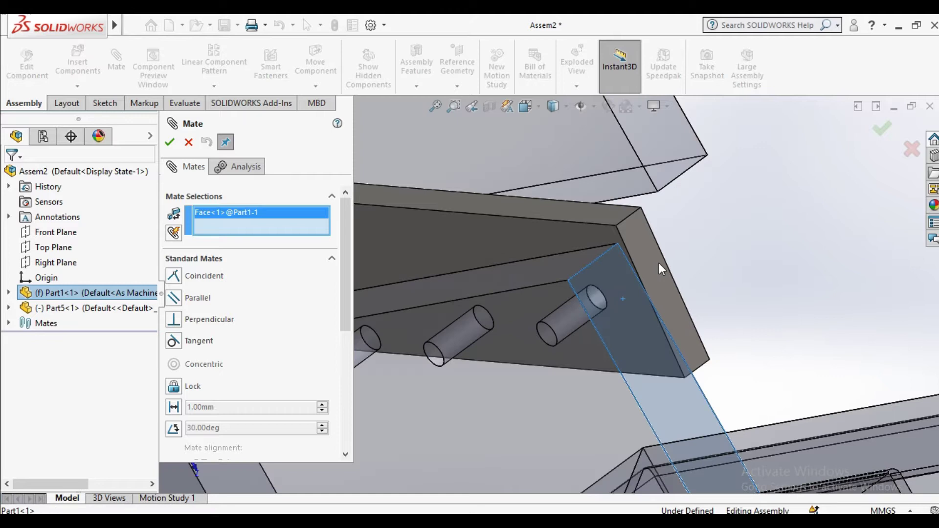
left_click(657, 262)
left_click(657, 265)
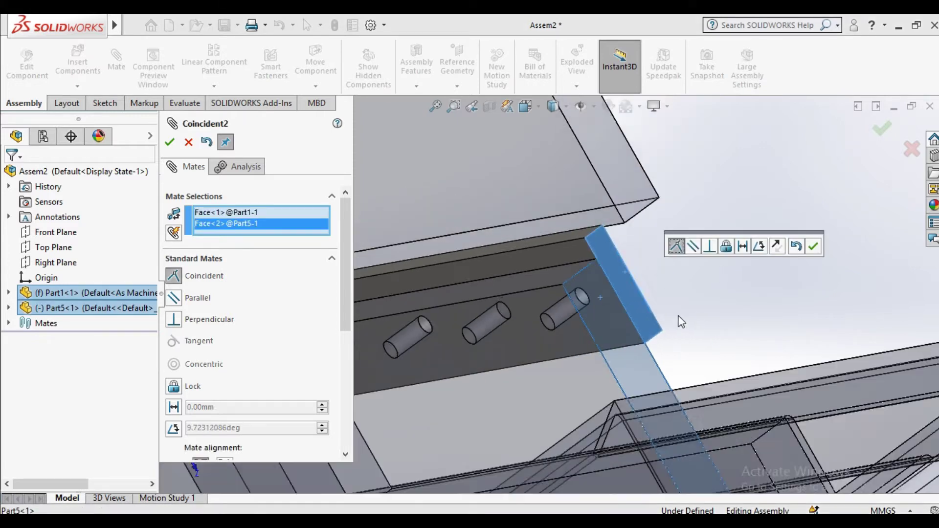
middle_click_drag(653, 361, 547, 289)
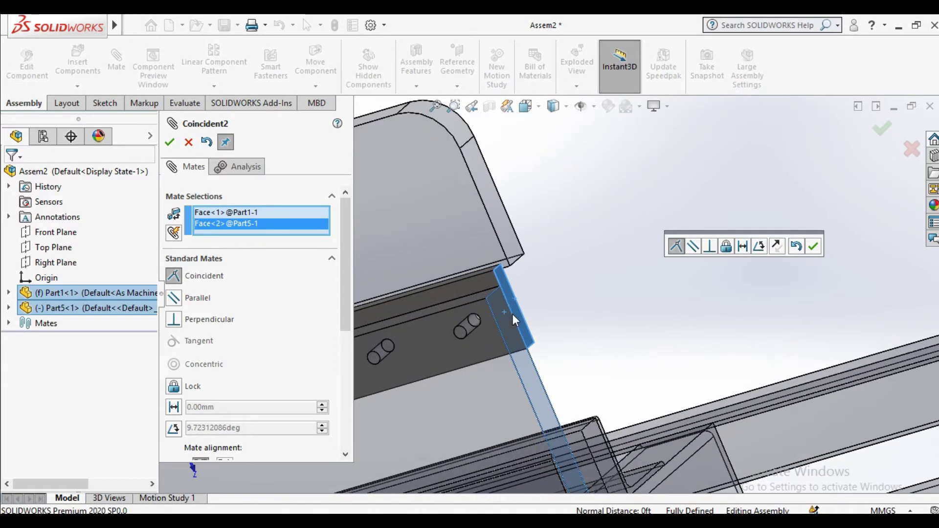
left_click(170, 142)
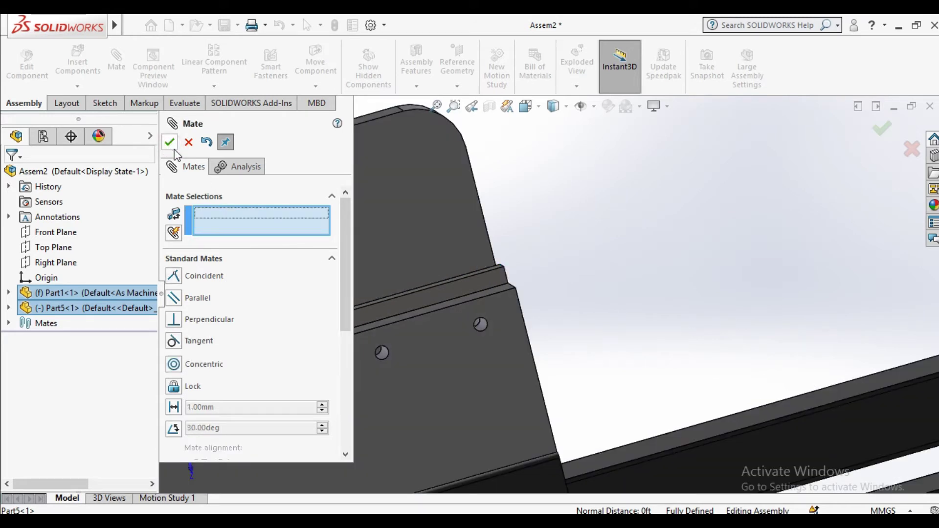
Step: Close the Mate panel with the plate now fully defined
scroll(455, 244, "up", 3)
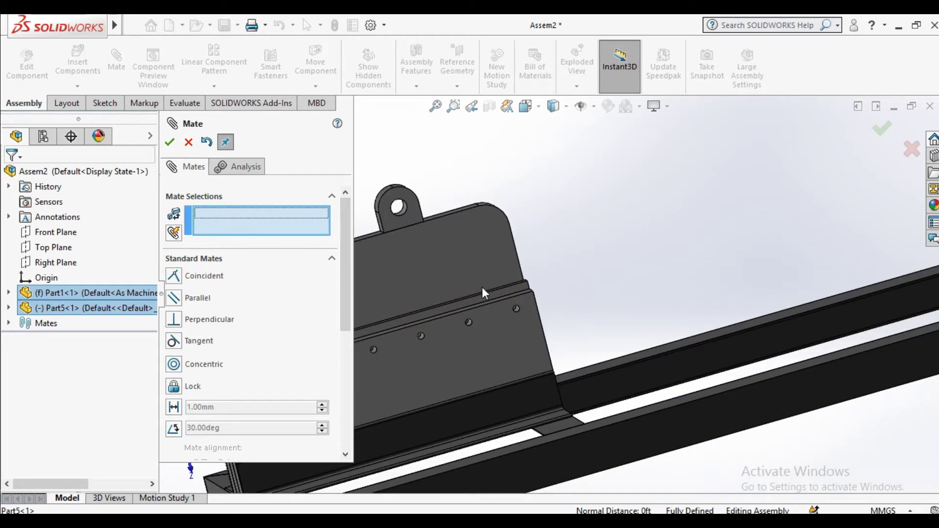
scroll(482, 286, "up", 2)
scroll(514, 343, "up", 2)
scroll(453, 319, "down", 2)
scroll(520, 307, "down", 2)
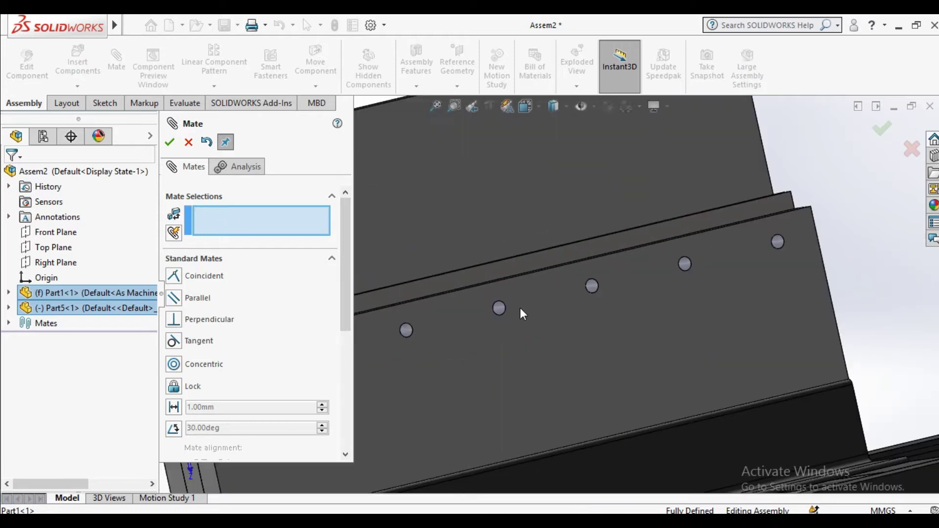
scroll(525, 329, "down", 2)
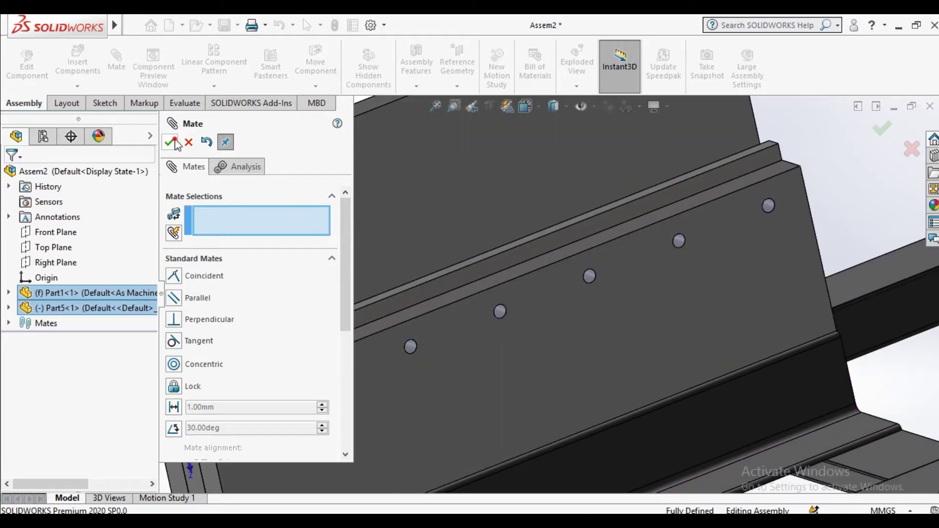
left_click(170, 141)
scroll(317, 251, "up", 2)
scroll(470, 345, "up", 2)
scroll(568, 290, "down", 2)
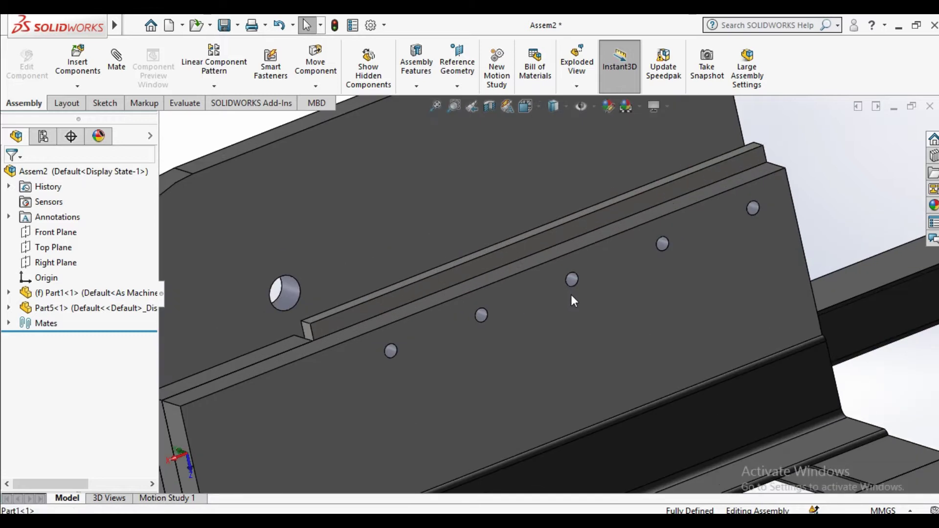
scroll(570, 294, "down", 2)
scroll(583, 321, "down", 2)
mouse_move(580, 310)
middle_mouse_down()
mouse_move(620, 296)
mouse_move(588, 236)
middle_mouse_up()
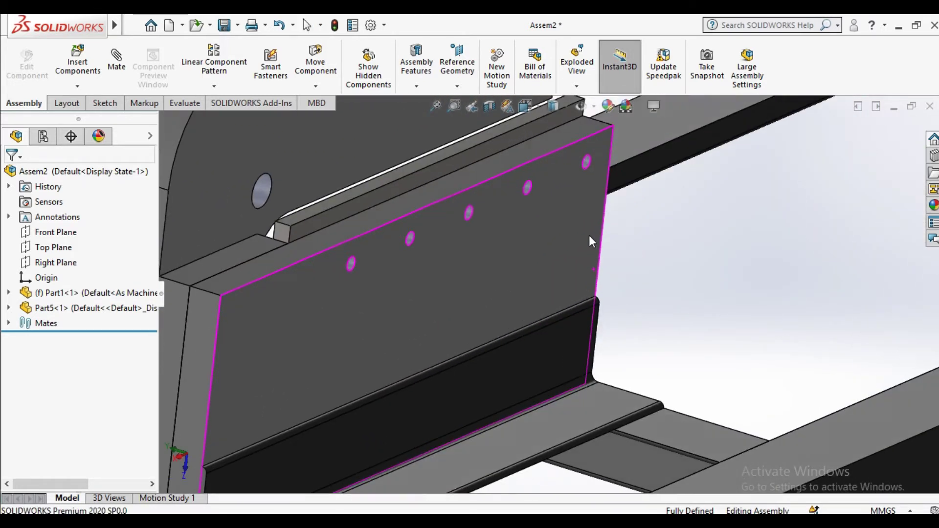
scroll(491, 245, "up", 3)
scroll(480, 251, "down", 3)
scroll(493, 267, "down", 1)
scroll(513, 289, "down", 1)
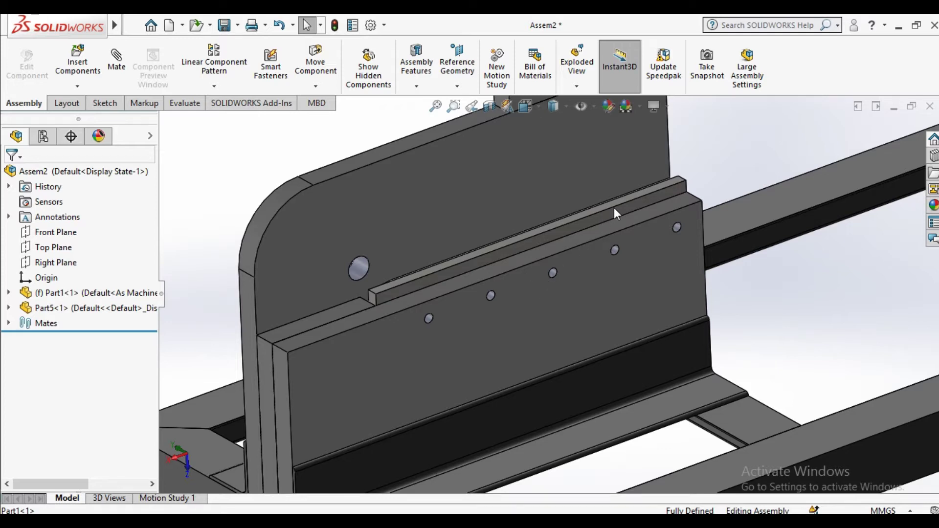
scroll(665, 198, "down", 1)
scroll(664, 229, "down", 1)
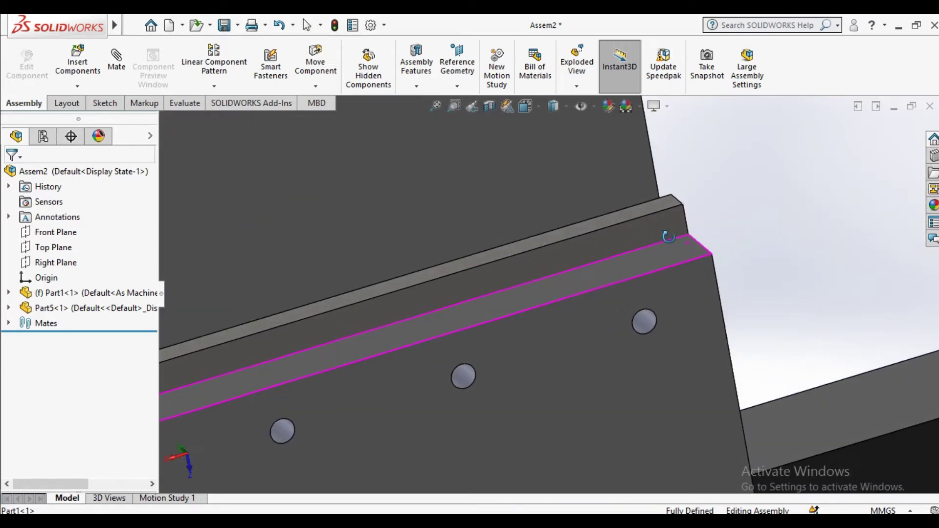
mouse_move(656, 225)
middle_mouse_down()
mouse_move(764, 269)
mouse_move(536, 287)
middle_mouse_up()
scroll(764, 269, "down", 2)
scroll(536, 287, "up", 5)
left_click(536, 288)
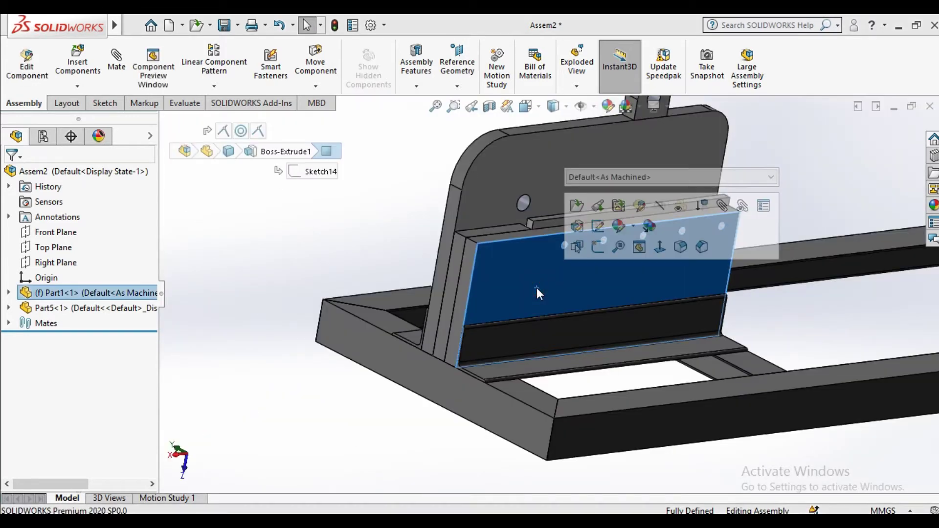
Step: Open the Part1 frame in its own window and show its FeatureManager tree
right_click(537, 293)
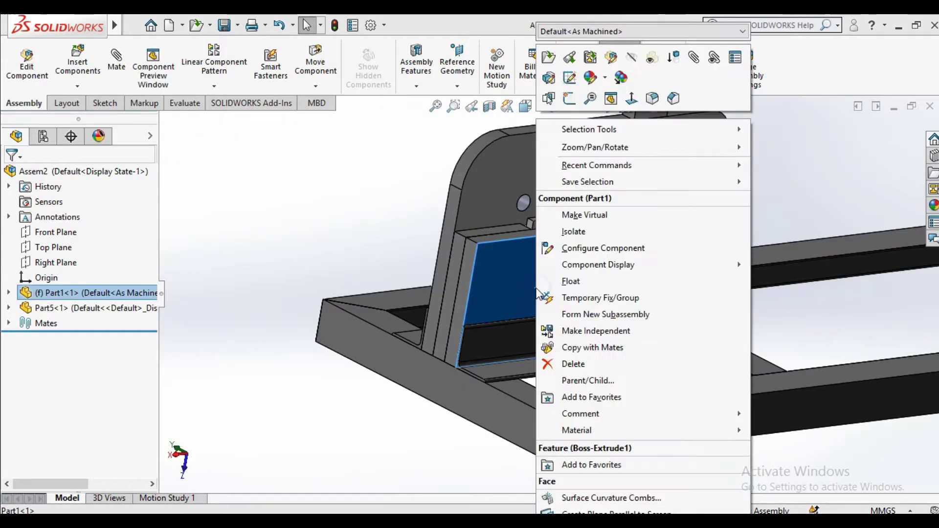
left_click(549, 59)
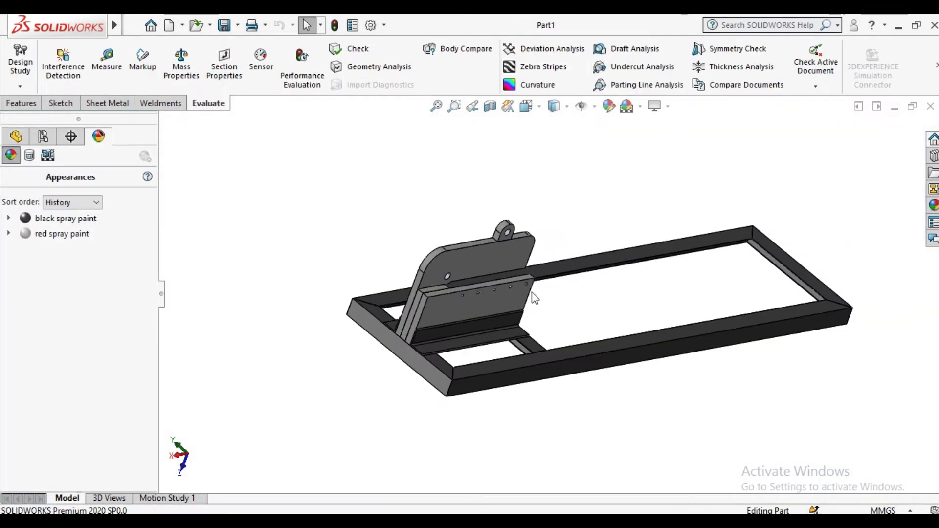
left_click(16, 136)
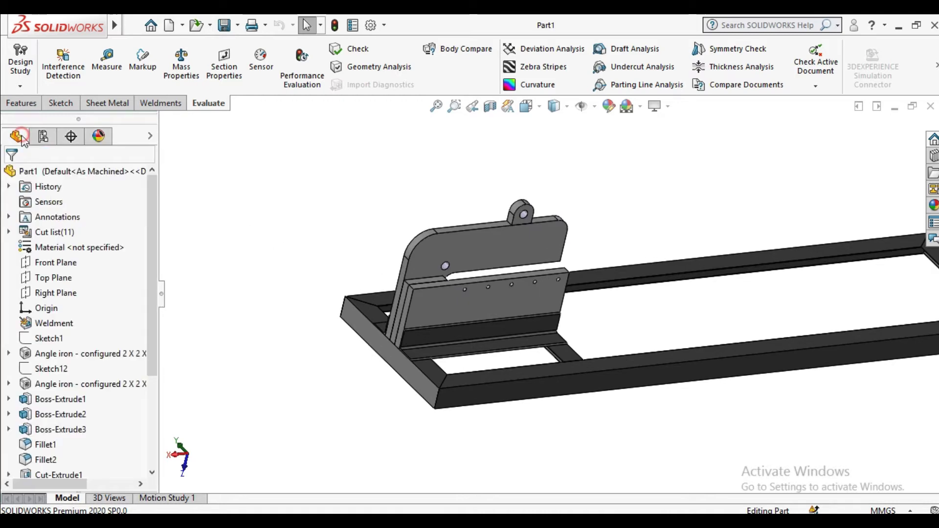
Step: Expand Cut-Extrude3 to reveal Sketch20 with its Ø8.00 hole
left_click_drag(151, 273, 147, 391)
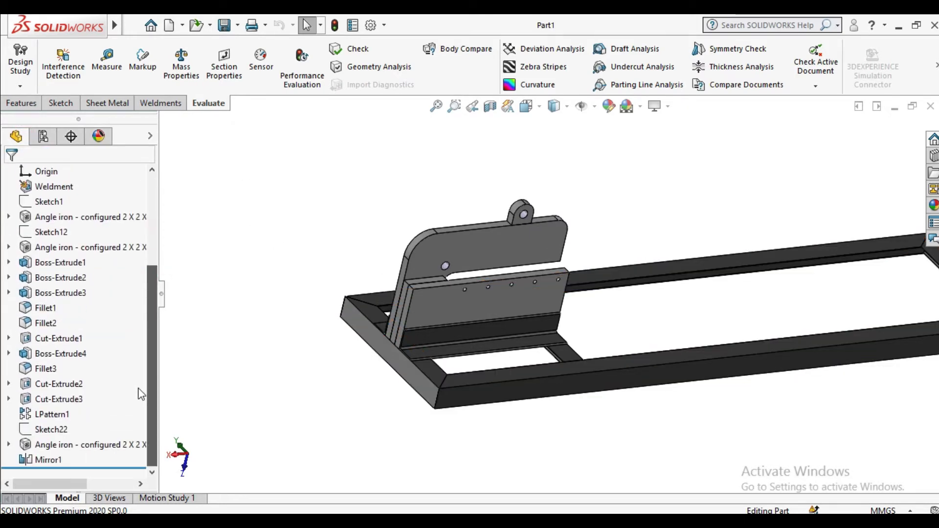
scroll(493, 360, "down", 4)
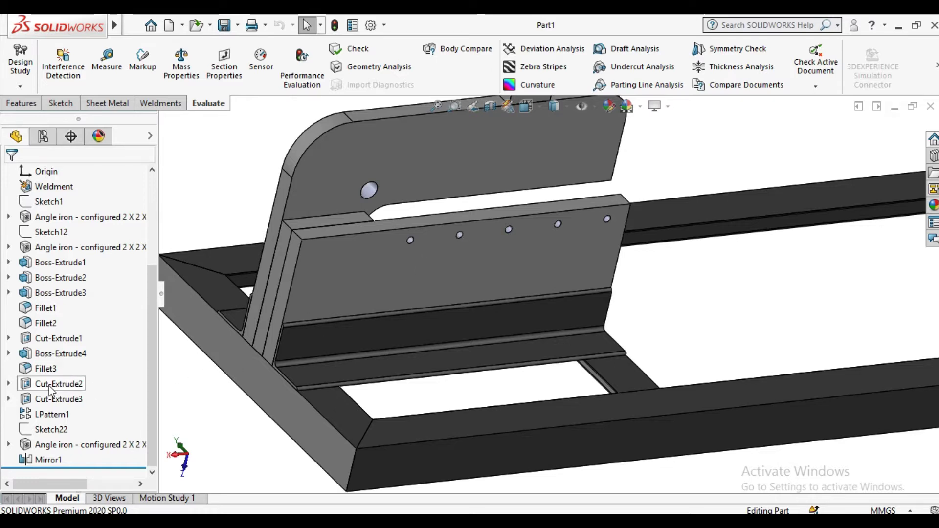
left_click(41, 386)
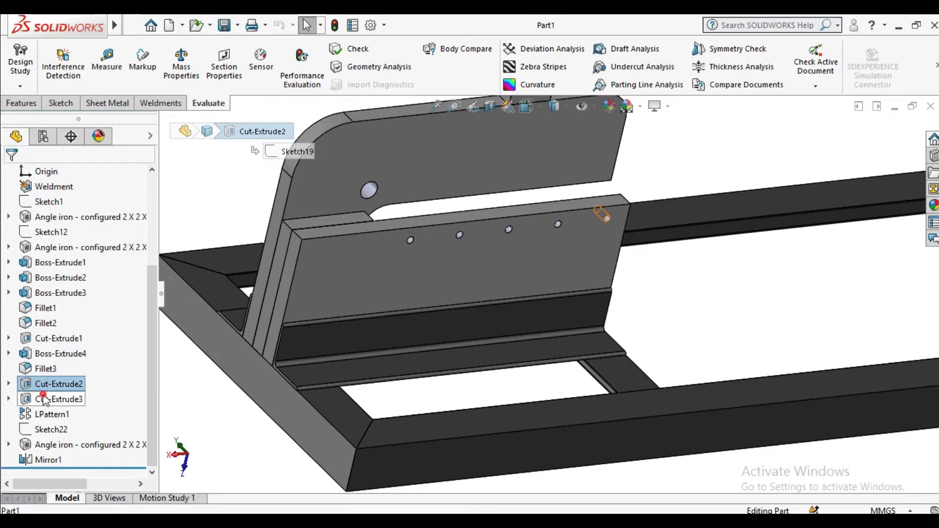
left_click(39, 397)
left_click(9, 399)
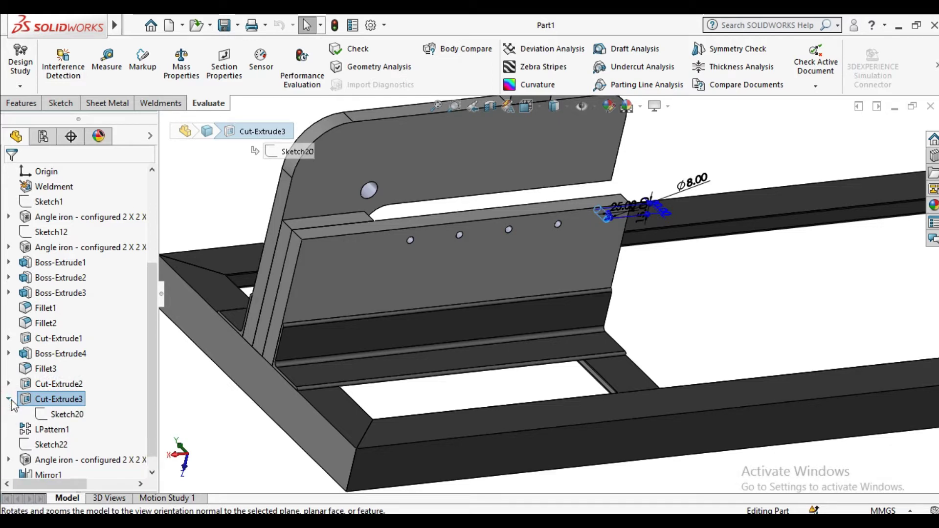
Step: Edit Sketch20 and change the hole offset from 15.00 to 25 mm
right_click(68, 416)
left_click(92, 265)
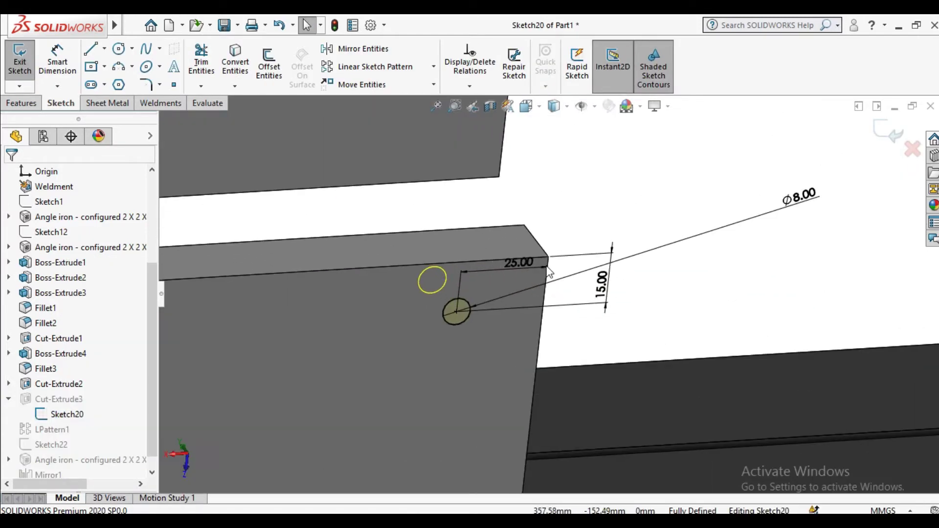
double_click(604, 287)
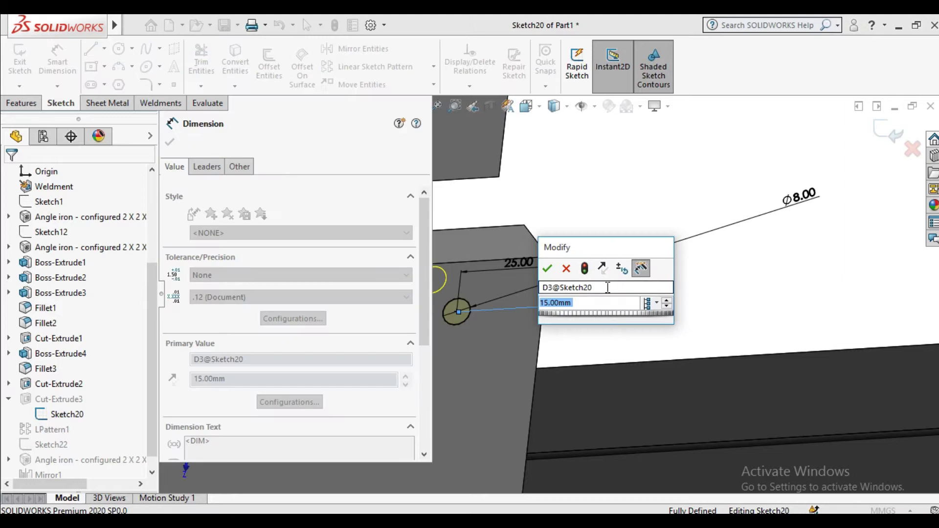
type("25")
key("Return")
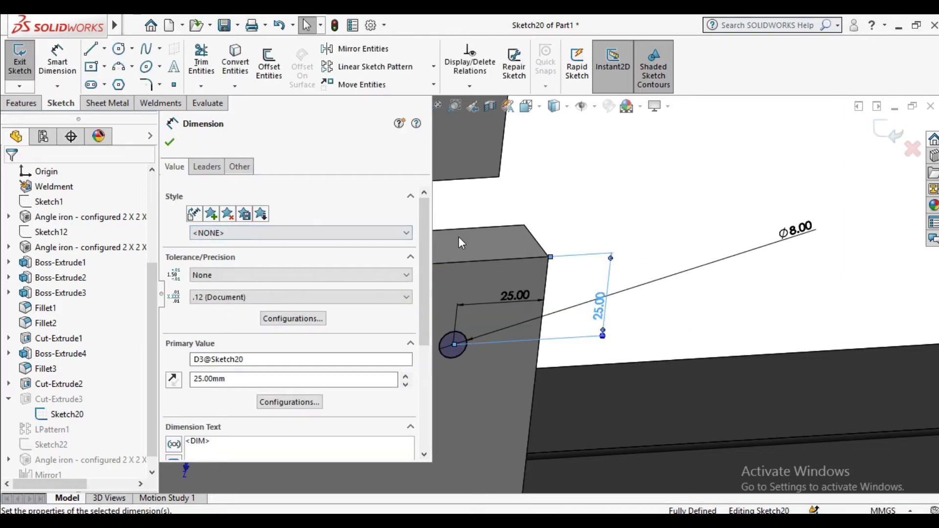
scroll(460, 241, "up", 5)
left_click(173, 143)
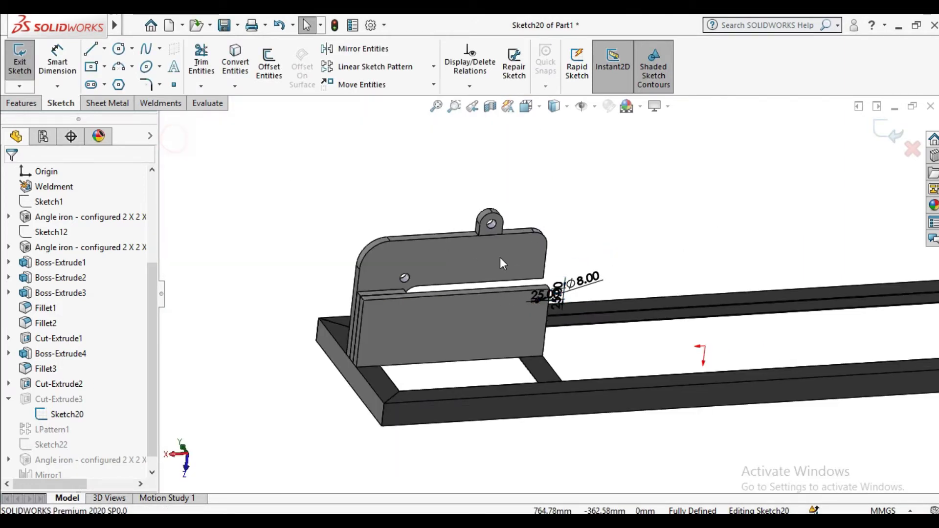
scroll(577, 304, "down", 5)
Step: Exit the sketch, then close Part1 saving the changes
left_click(30, 69)
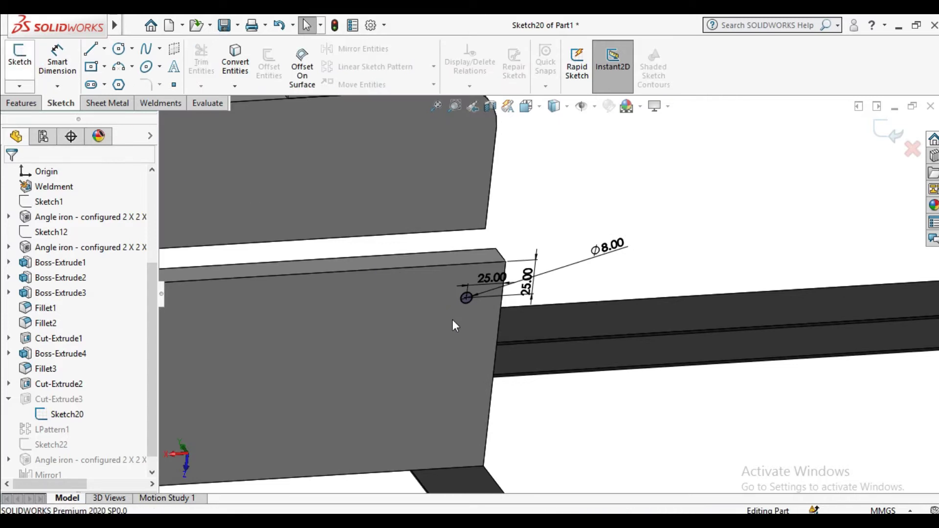
scroll(538, 273, "down", 2)
scroll(736, 255, "down", 4)
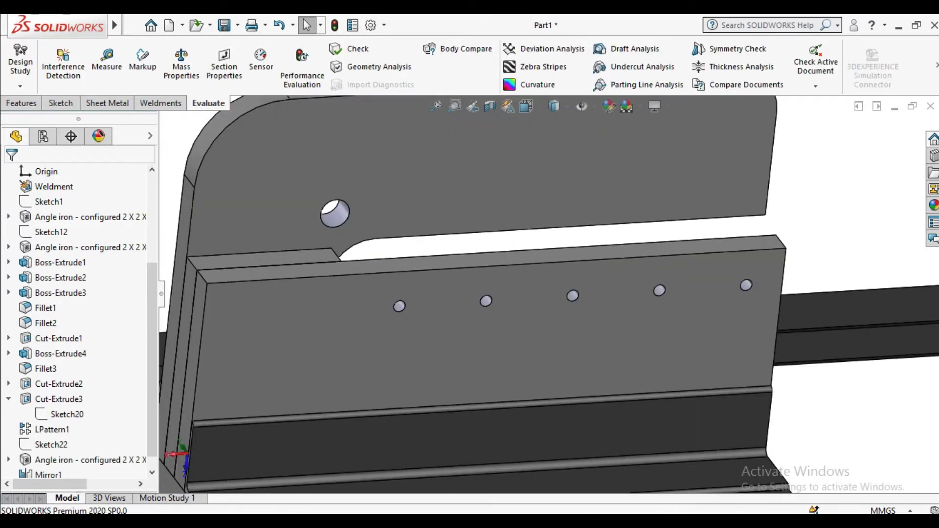
left_click(930, 108)
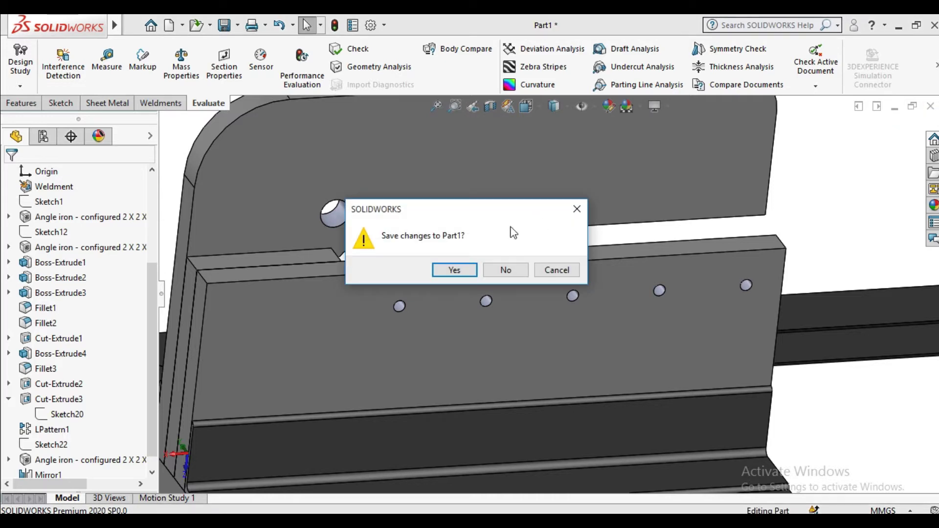
left_click(457, 268)
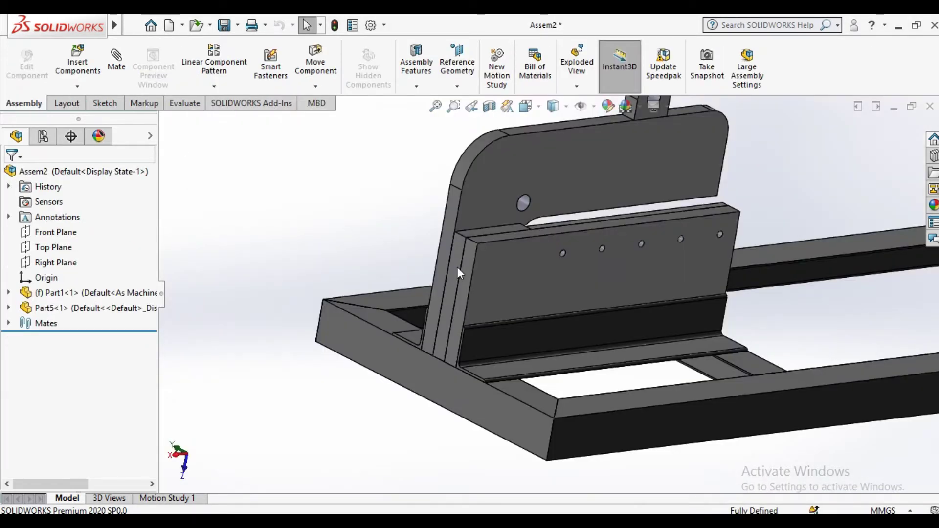
Step: Insert Part2, the long round handle rod, beside the frame in Assem2
scroll(456, 266, "up", 3)
middle_click_drag(725, 324, 635, 241)
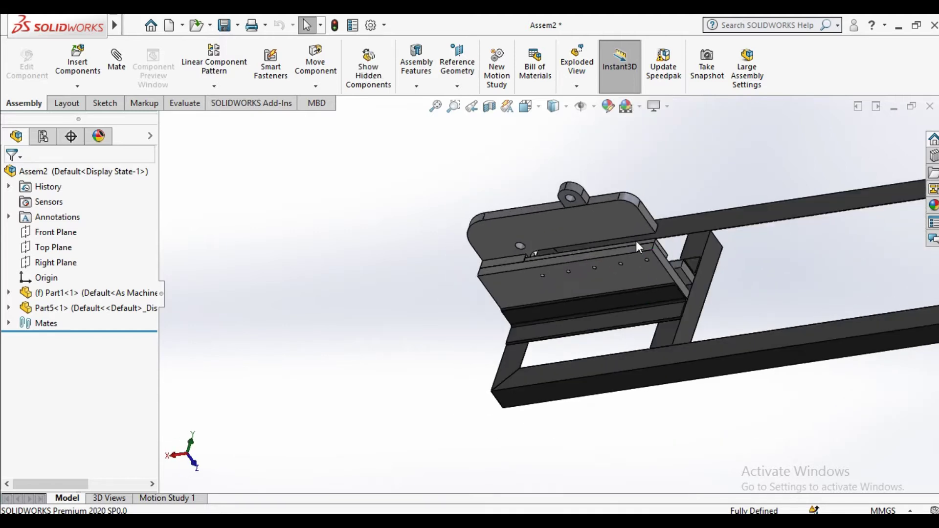
scroll(637, 246, "down", 3)
scroll(625, 275, "down", 3)
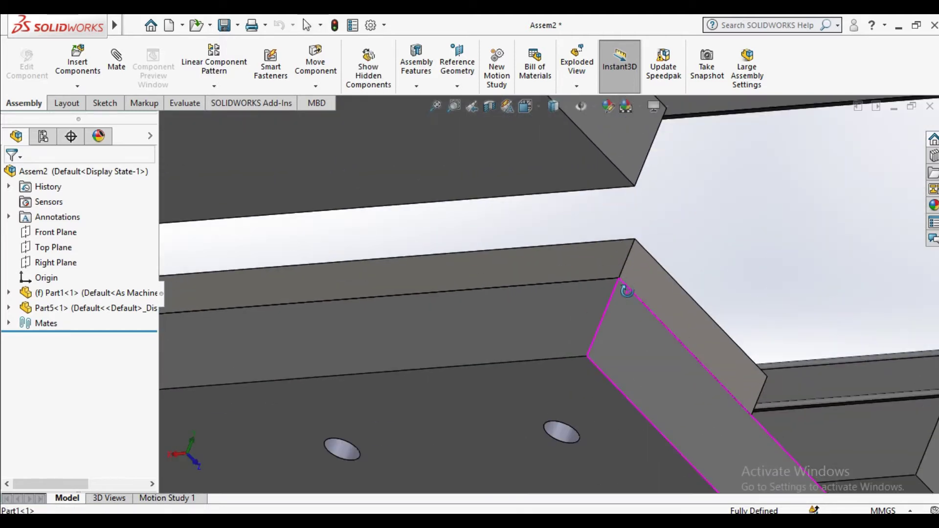
middle_click_drag(625, 290, 622, 272)
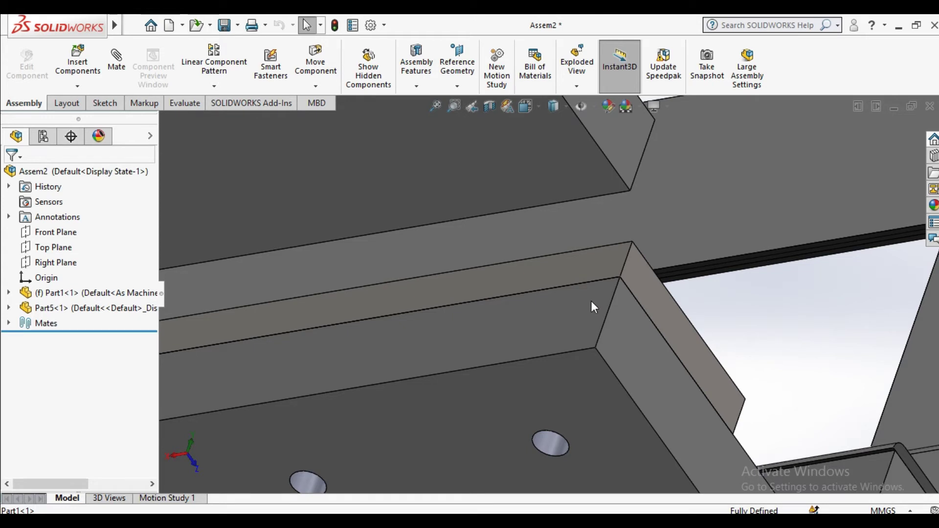
scroll(607, 276, "up", 3)
scroll(602, 336, "up", 5)
scroll(603, 336, "up", 3)
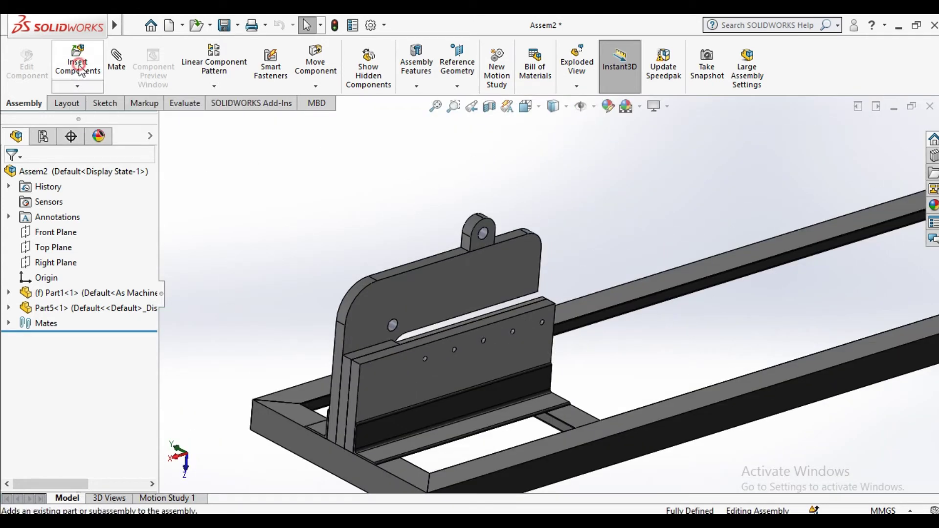
left_click(78, 67)
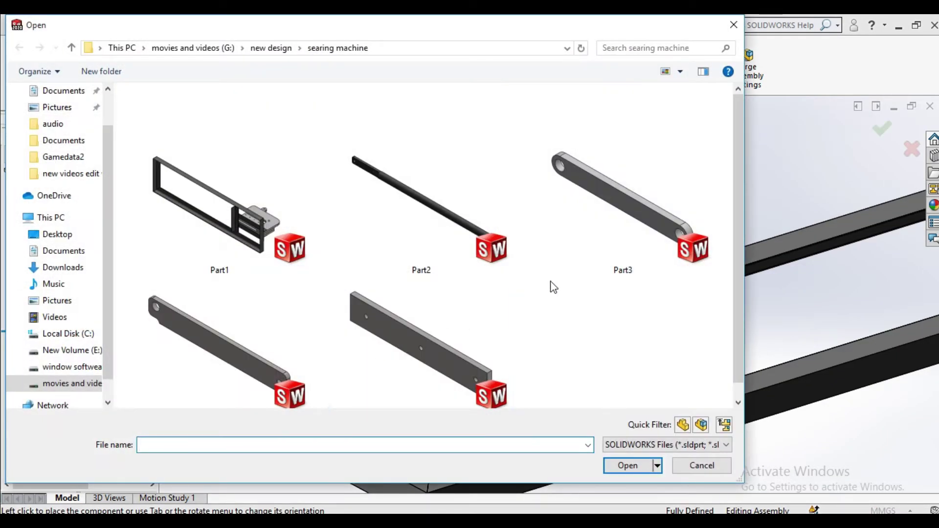
double_click(430, 198)
left_click(597, 216)
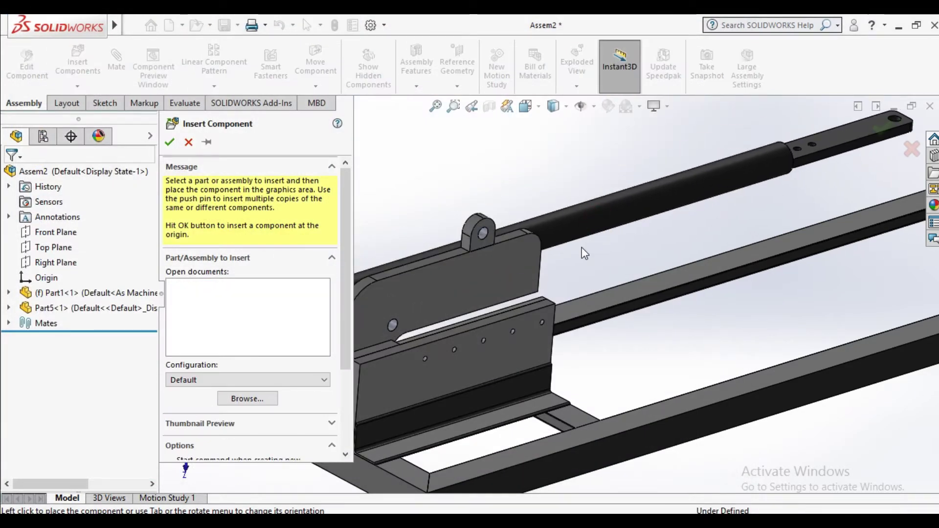
scroll(582, 254, "up", 3)
scroll(584, 261, "up", 2)
middle_click_drag(585, 261, 623, 316)
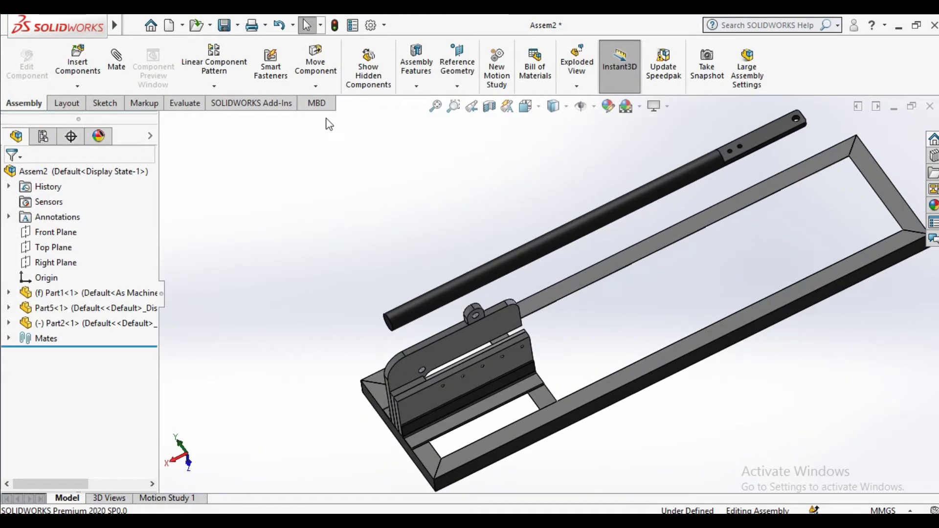
Step: Mate the hinge bracket face coincident with the handle rod's end face
left_click(117, 71)
scroll(482, 313, "down", 3)
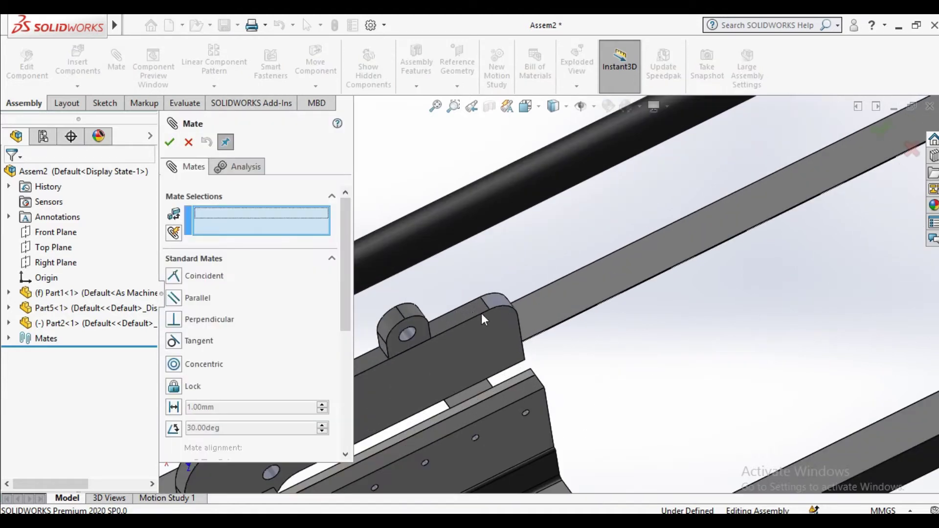
scroll(434, 330, "down", 3)
scroll(414, 337, "up", 2)
scroll(438, 340, "down", 3)
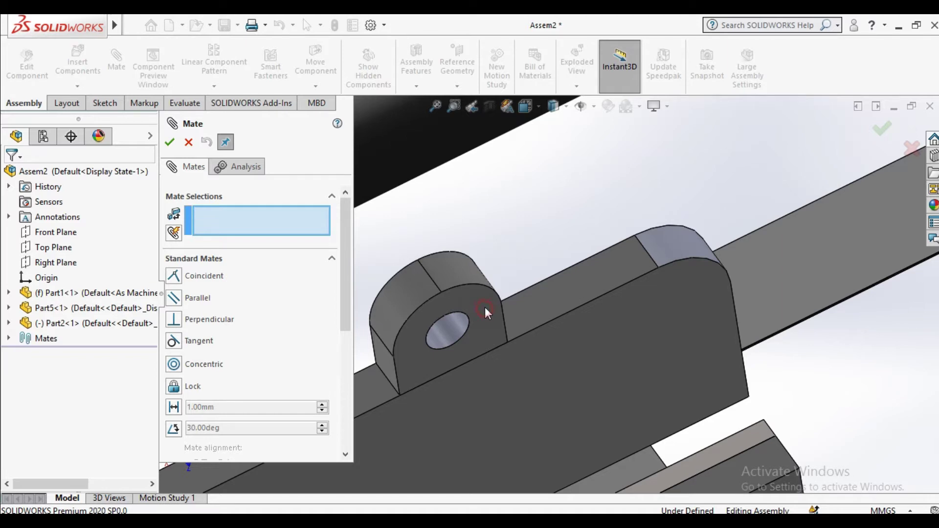
left_click(475, 301)
scroll(602, 284, "up", 3)
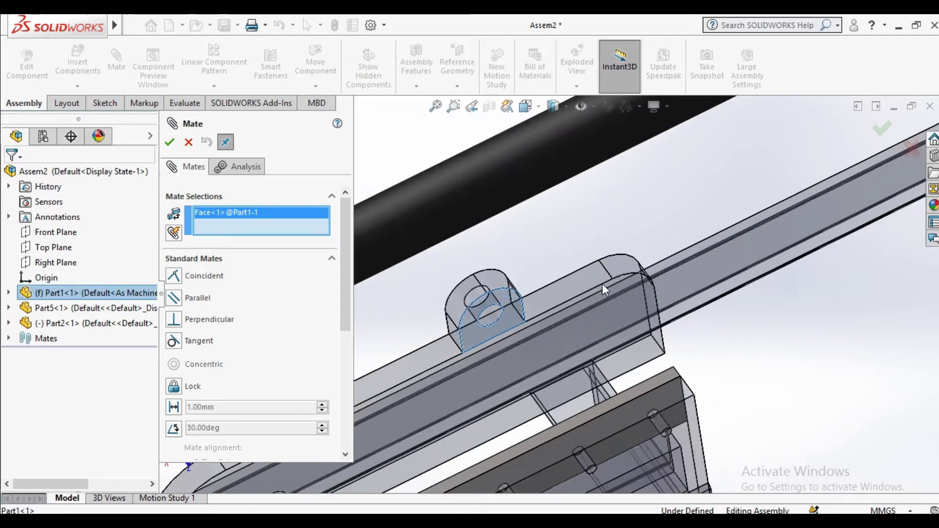
scroll(692, 230, "up", 4)
scroll(786, 131, "down", 3)
scroll(693, 232, "down", 3)
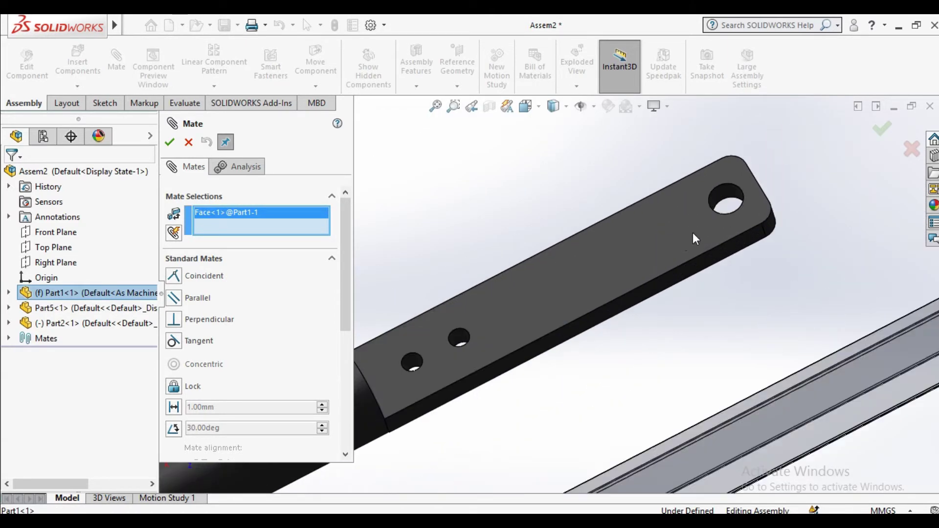
left_click(665, 247)
scroll(643, 303, "up", 4)
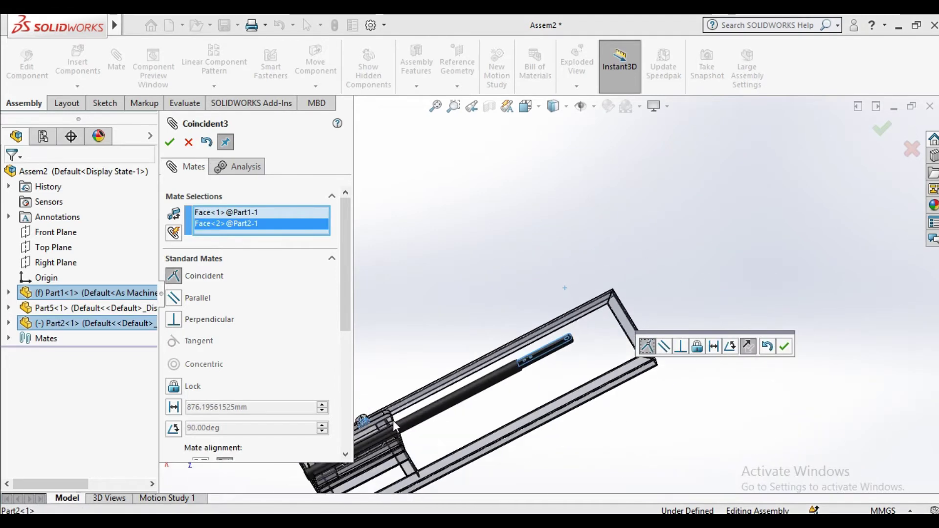
left_click(782, 348)
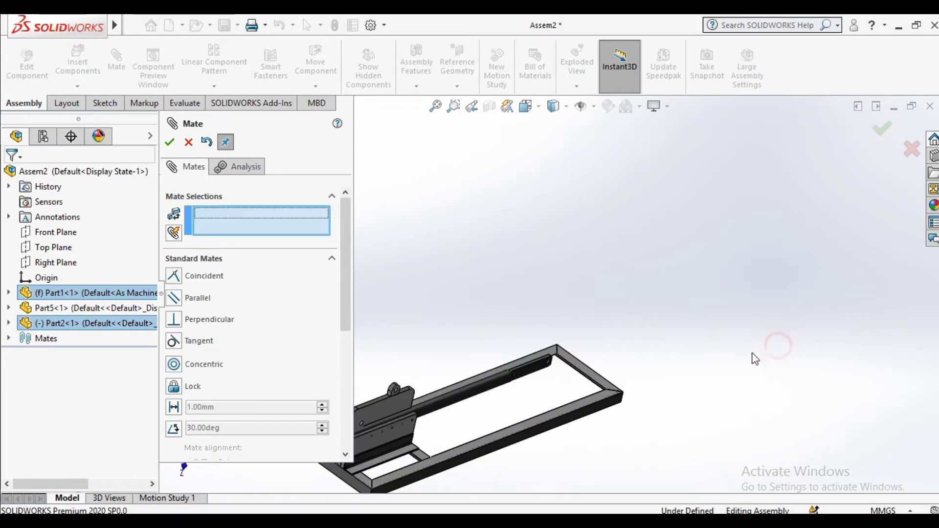
Step: Mate the rod-end hole concentric with the blade-holder lug hole
scroll(536, 369, "down", 2)
scroll(606, 289, "down", 3)
scroll(584, 254, "down", 3)
left_click(584, 253)
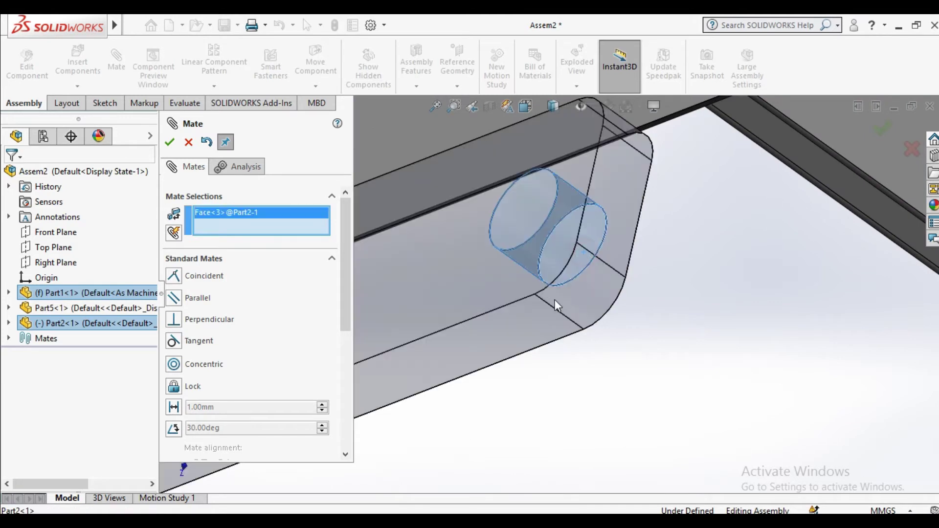
scroll(555, 299, "up", 3)
scroll(409, 333, "up", 3)
scroll(514, 291, "down", 5)
scroll(520, 256, "down", 5)
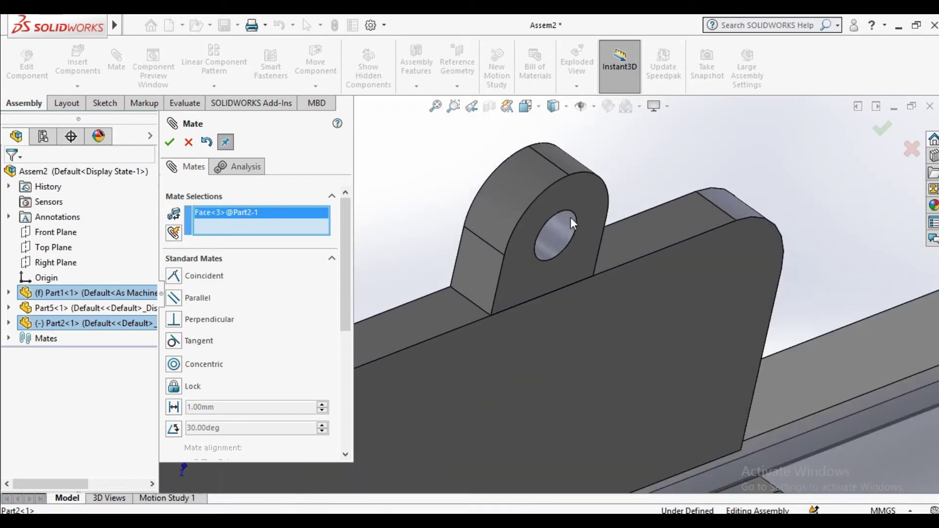
left_click(562, 233)
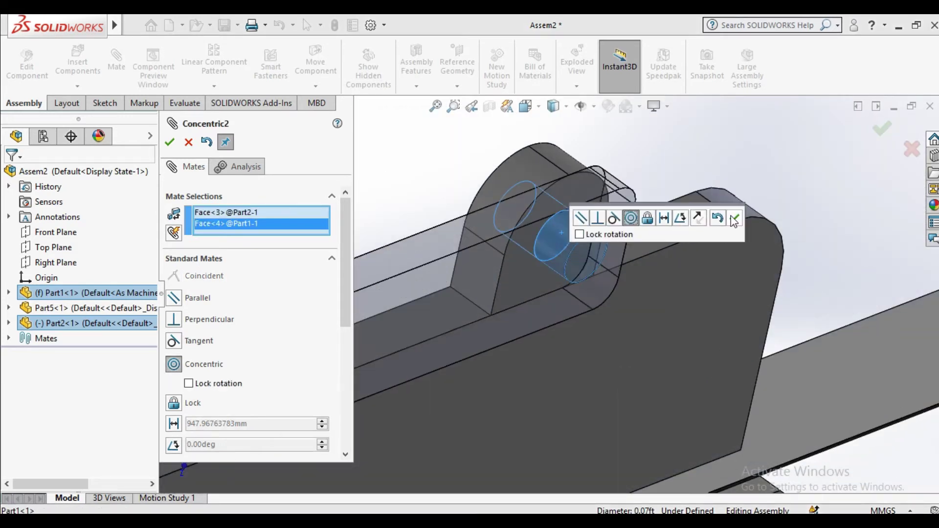
left_click(734, 218)
left_click(170, 141)
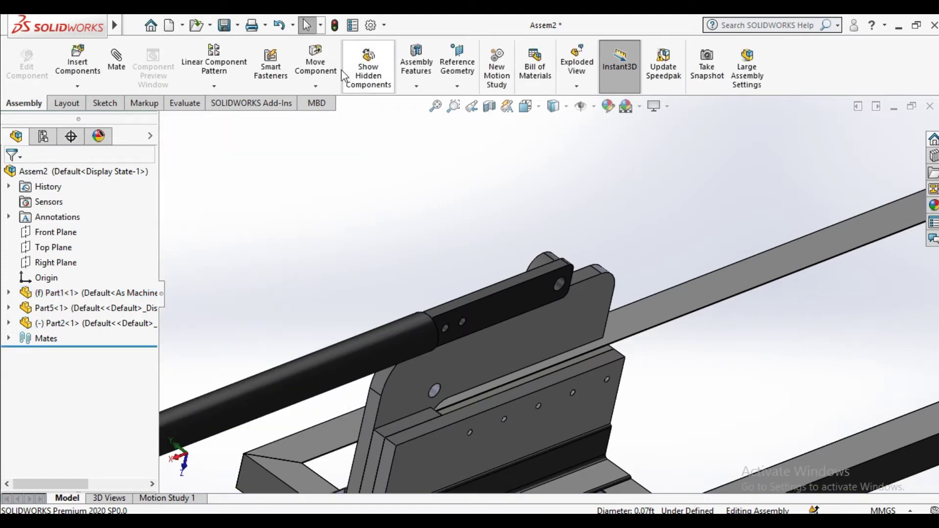
Step: Swing the handle rod upward toward the upper right
left_click(315, 64)
scroll(423, 328, "up", 4)
mouse_move(410, 338)
left_mouse_down()
mouse_move(551, 235)
mouse_move(762, 146)
left_mouse_up()
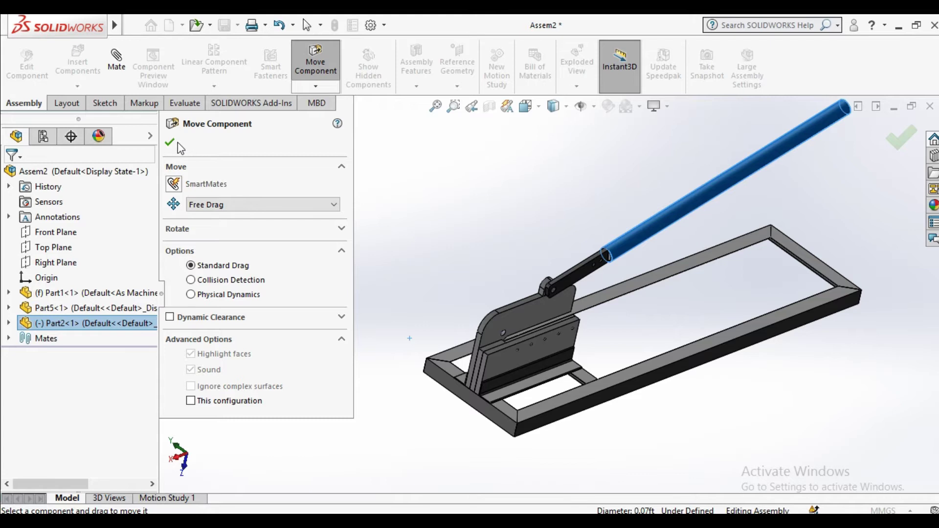
left_click(170, 142)
scroll(584, 237, "down", 5)
middle_click_drag(639, 321, 615, 286)
scroll(458, 314, "up", 5)
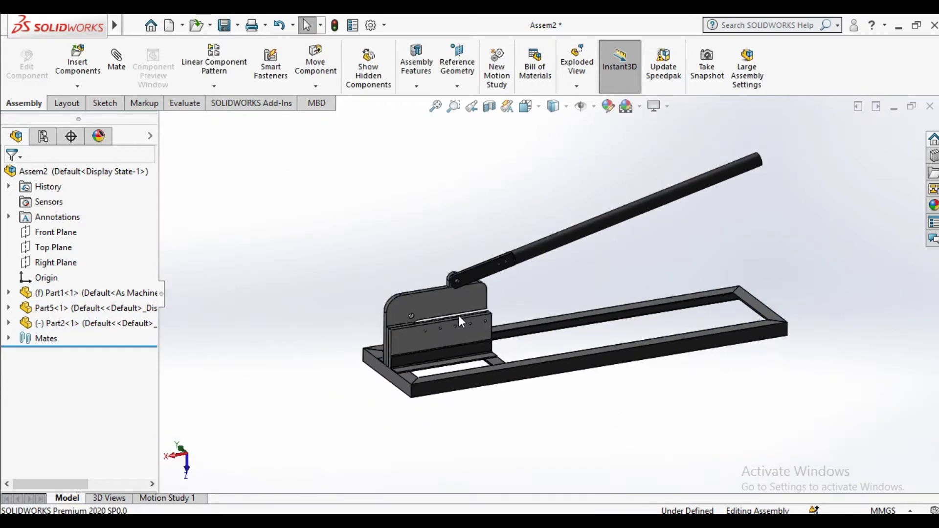
middle_click_drag(459, 316, 406, 300)
Step: Insert Part4, the flat link bar, and place it near the blade
left_click(90, 58)
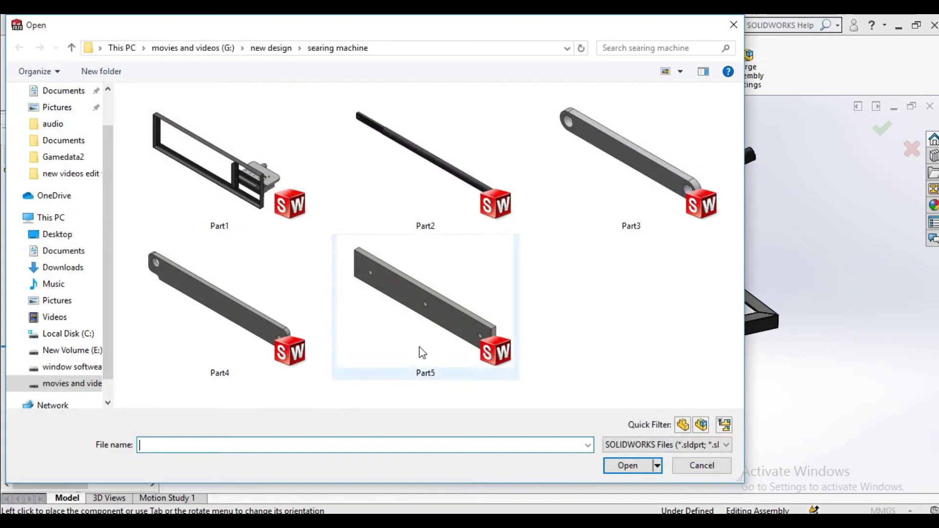
double_click(245, 292)
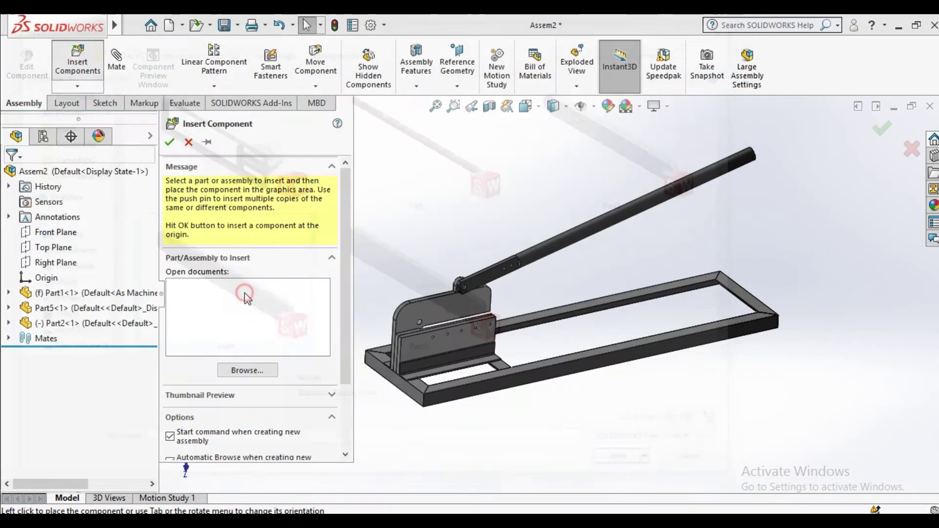
left_click(466, 315)
scroll(526, 318, "down", 3)
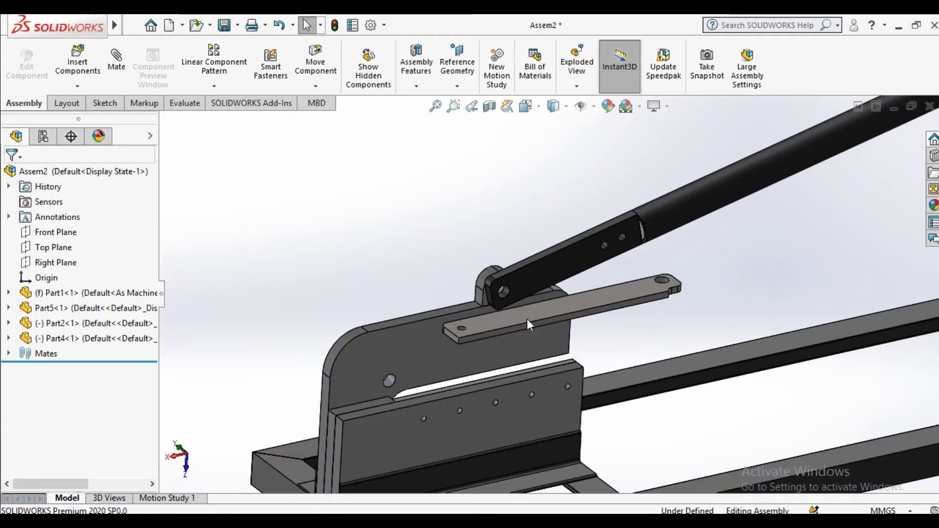
scroll(526, 319, "down", 1)
scroll(506, 359, "down", 1)
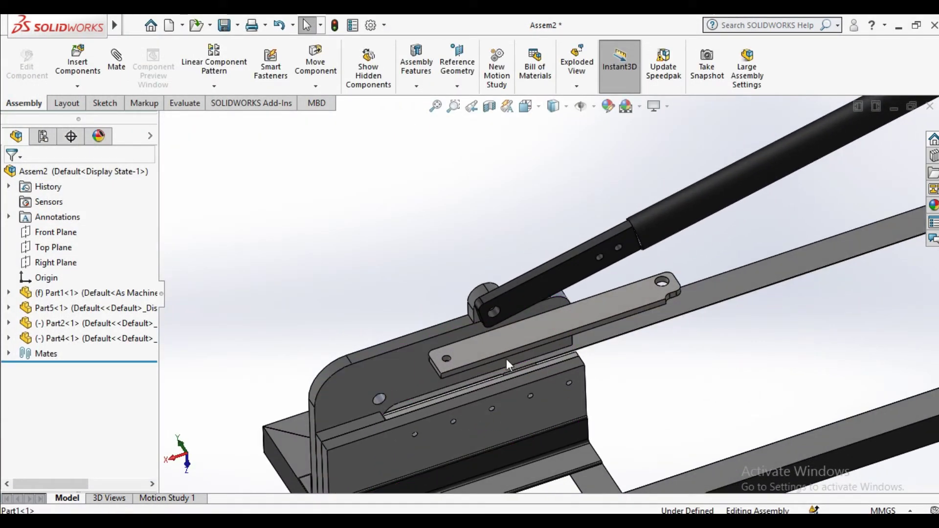
Step: Mate the link bar's end hole concentric with a hole in the blade plate
left_click(114, 69)
scroll(677, 288, "down", 2)
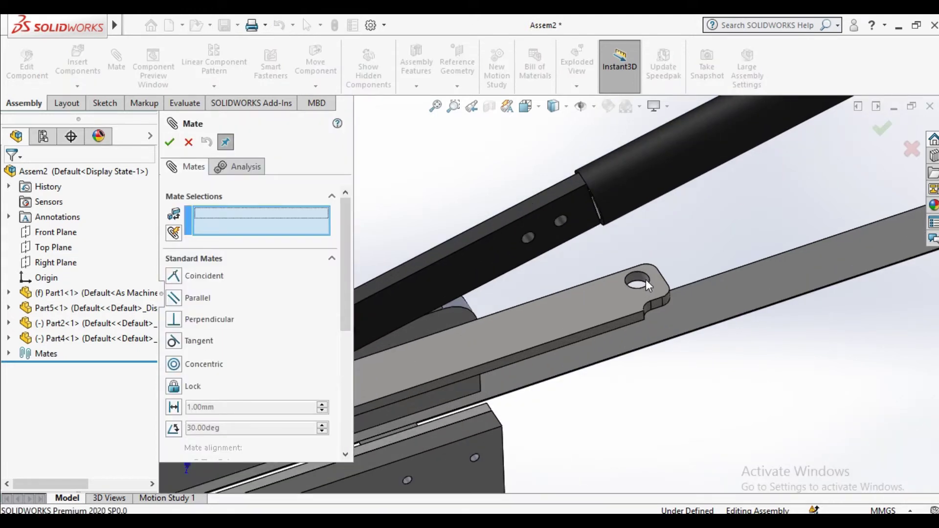
scroll(645, 280, "down", 2)
left_click(610, 282)
scroll(597, 289, "up", 2)
scroll(449, 350, "up", 3)
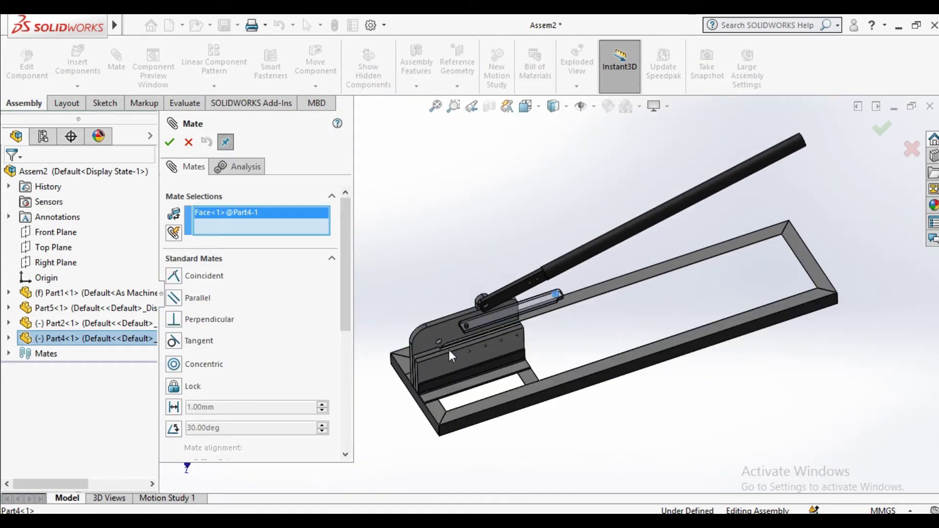
scroll(464, 330, "down", 3)
scroll(520, 301, "down", 3)
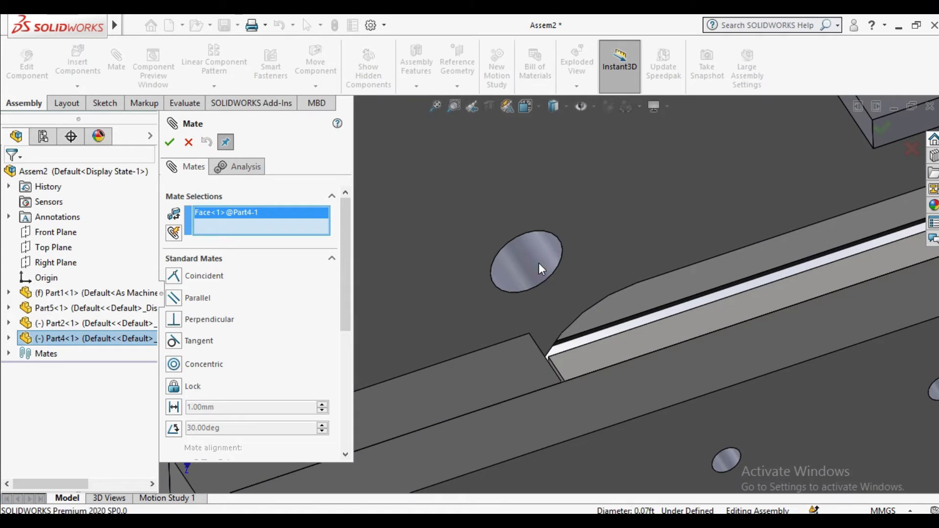
scroll(551, 277, "up", 2)
left_click(544, 280)
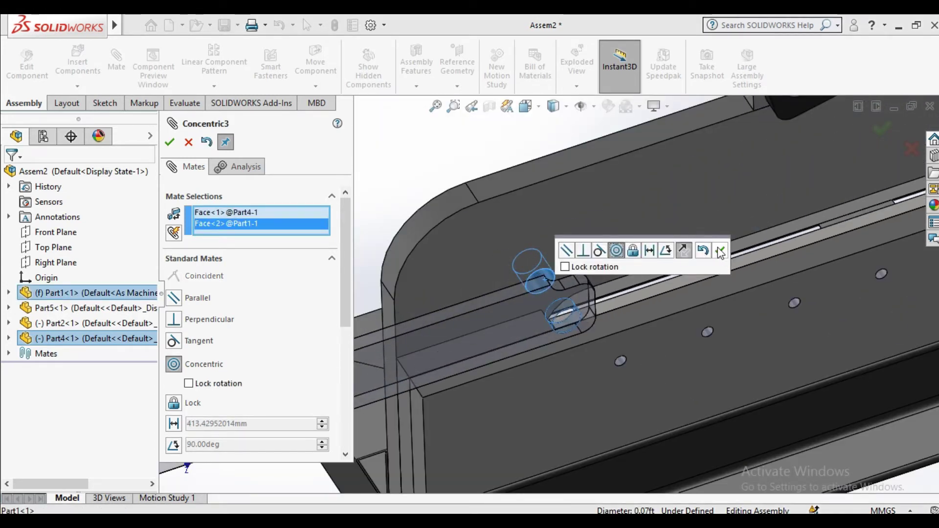
left_click(720, 251)
scroll(703, 274, "up", 3)
scroll(703, 273, "up", 2)
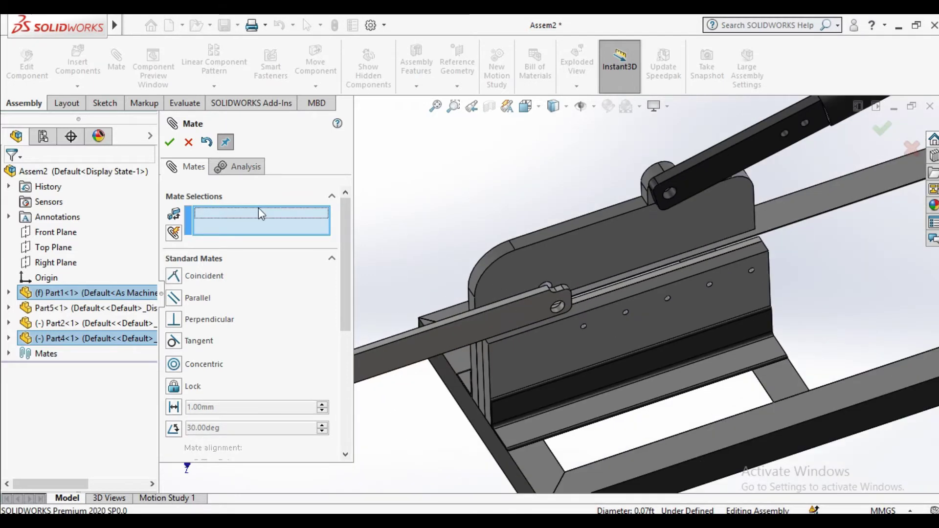
left_click(170, 142)
Step: Swing the Part4 link bar up toward the handle
left_click(306, 66)
mouse_move(381, 356)
left_mouse_down()
mouse_move(701, 160)
mouse_move(723, 184)
left_mouse_up()
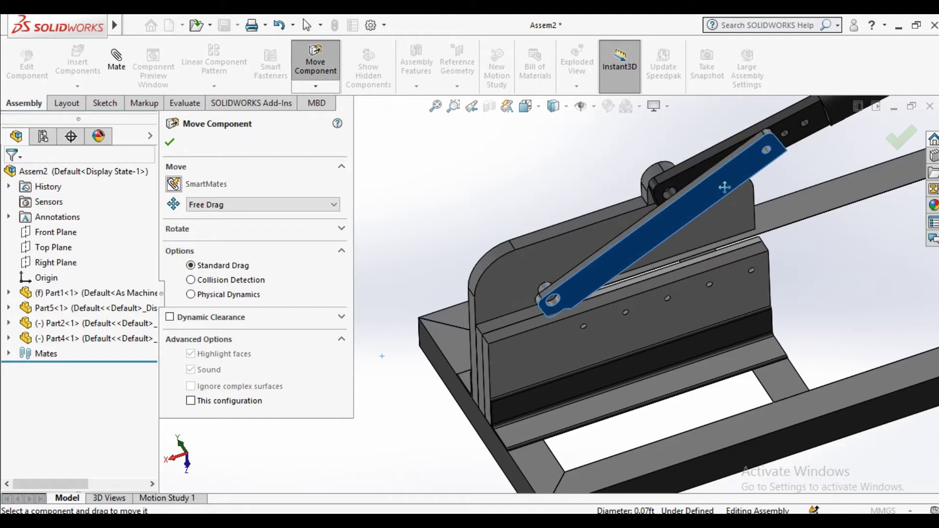
left_click(171, 142)
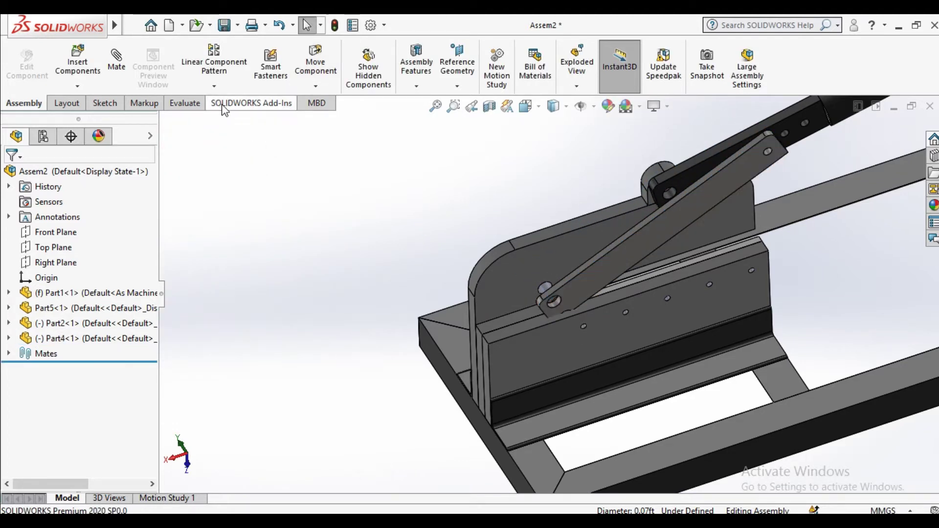
Step: Add a coincident mate setting Part4's face flush against a Part1 blade face
left_click(518, 266)
middle_click_drag(579, 295, 630, 272)
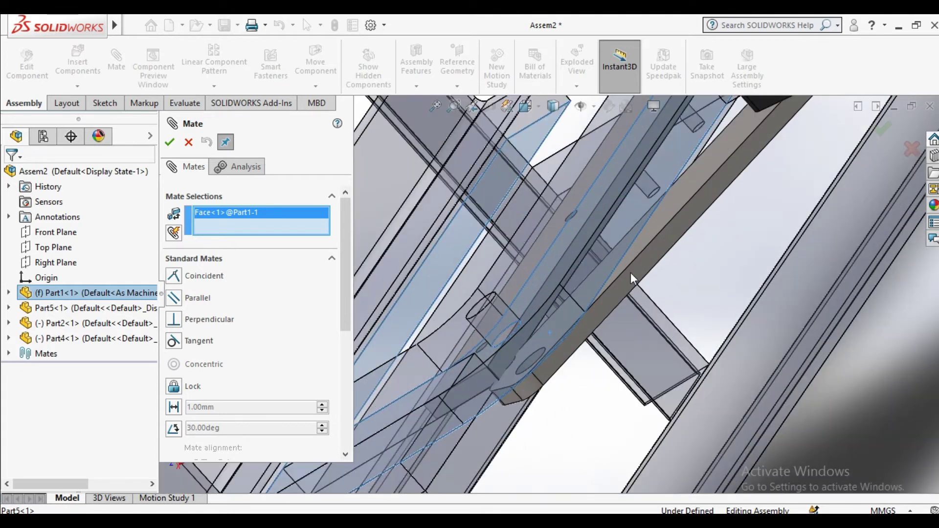
left_click(655, 224)
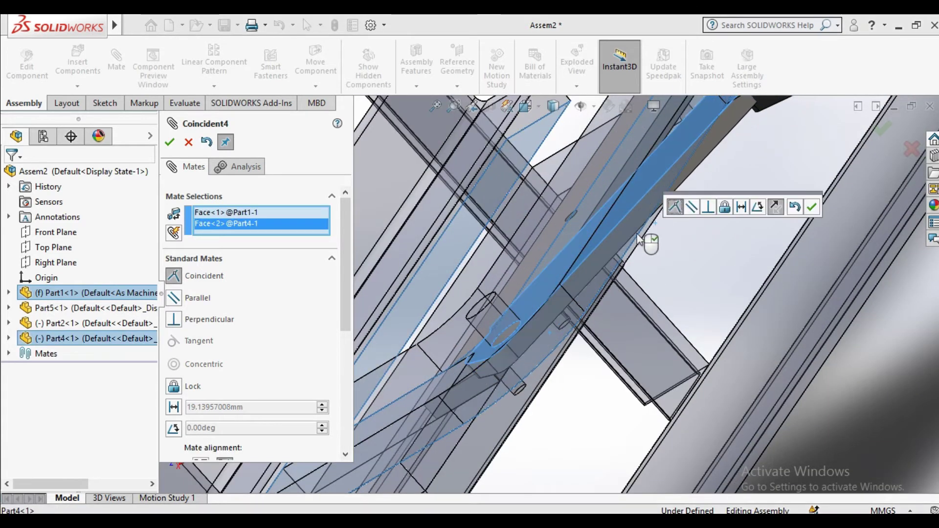
left_click(813, 206)
left_click(169, 142)
Step: Shift the Part4 bar up and to the right, then bring up the part files
scroll(597, 246, "down", 5)
middle_click_drag(597, 245, 641, 306)
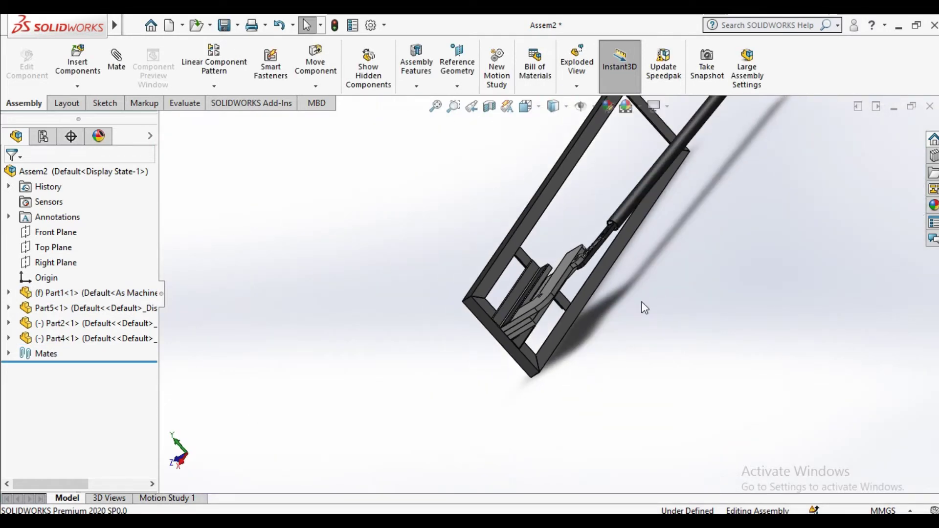
scroll(482, 215, "up", 5)
scroll(481, 215, "down", 3)
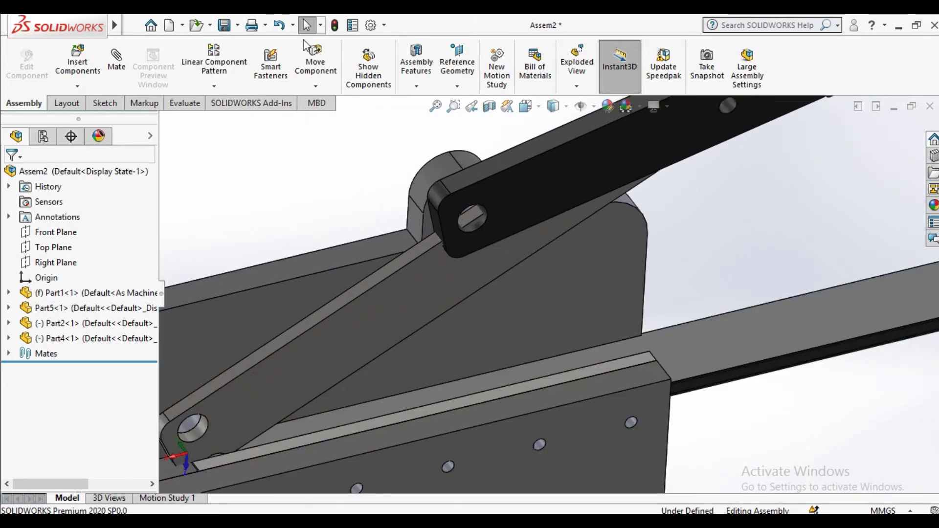
left_click(313, 56)
mouse_move(435, 289)
left_mouse_down()
mouse_move(480, 375)
mouse_move(479, 357)
mouse_move(488, 370)
left_mouse_up()
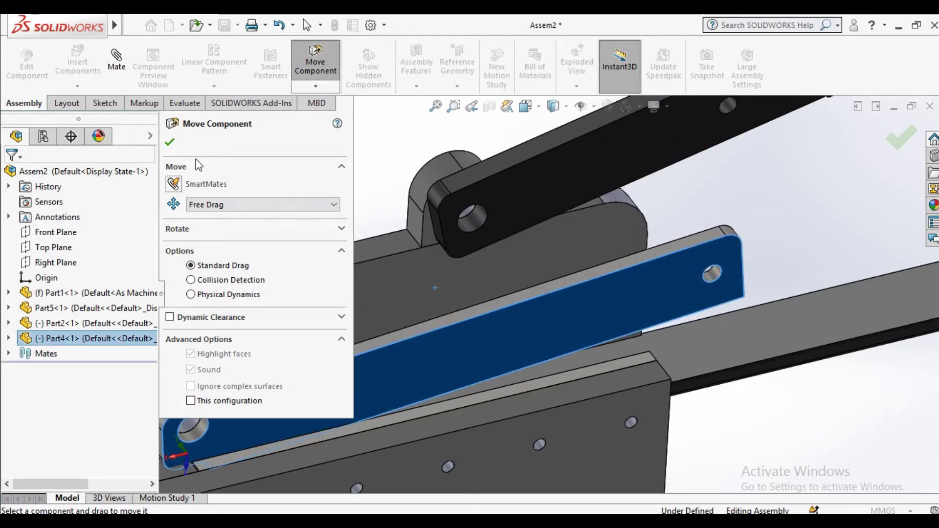
left_click(171, 143)
left_click(78, 63)
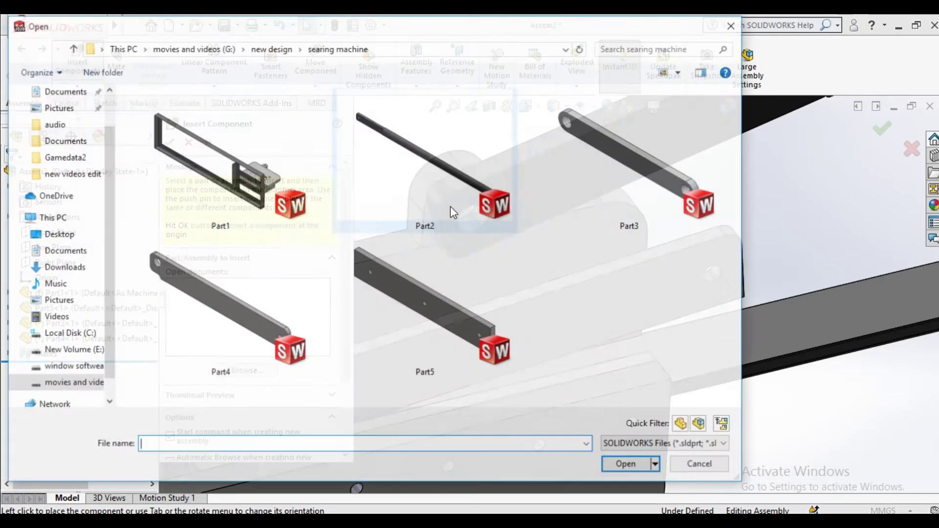
Step: Insert two copies of Part3, one beside the arm and one above it
left_click(656, 180)
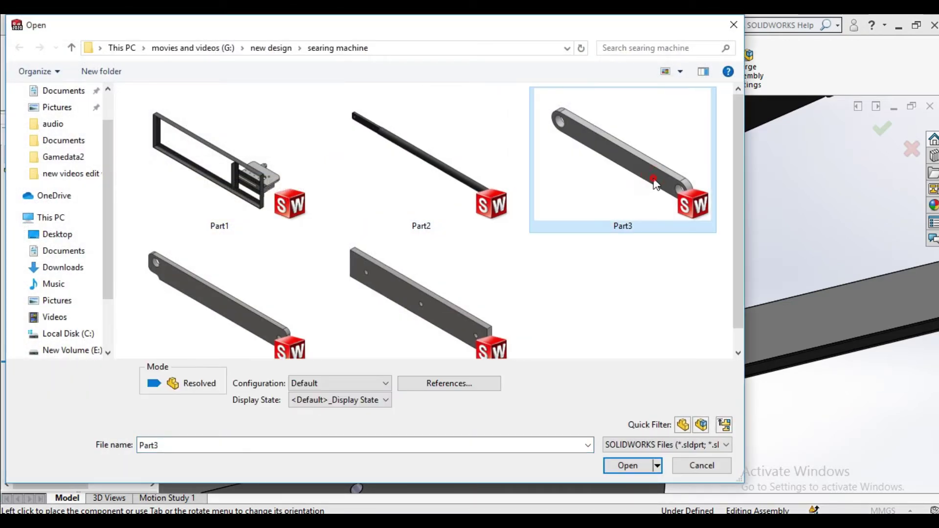
double_click(656, 184)
left_click(682, 254)
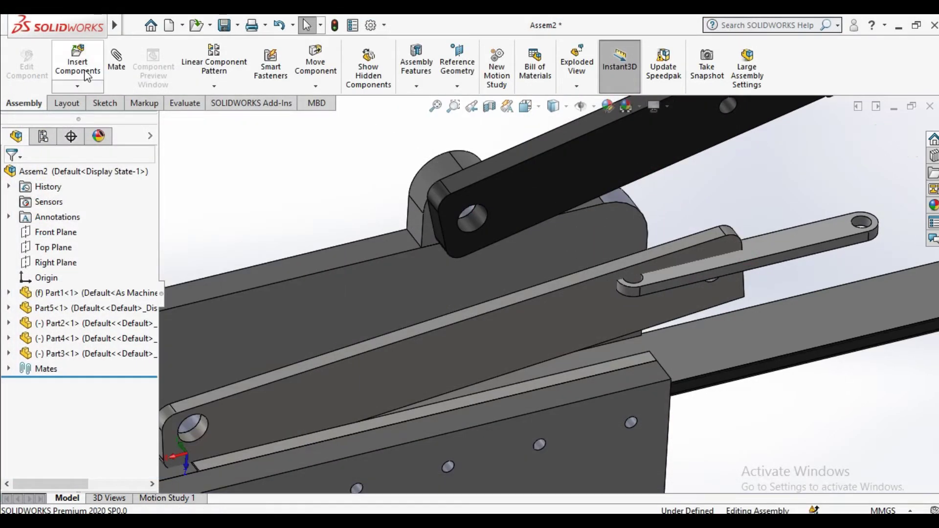
left_click(85, 73)
left_click(614, 168)
double_click(617, 166)
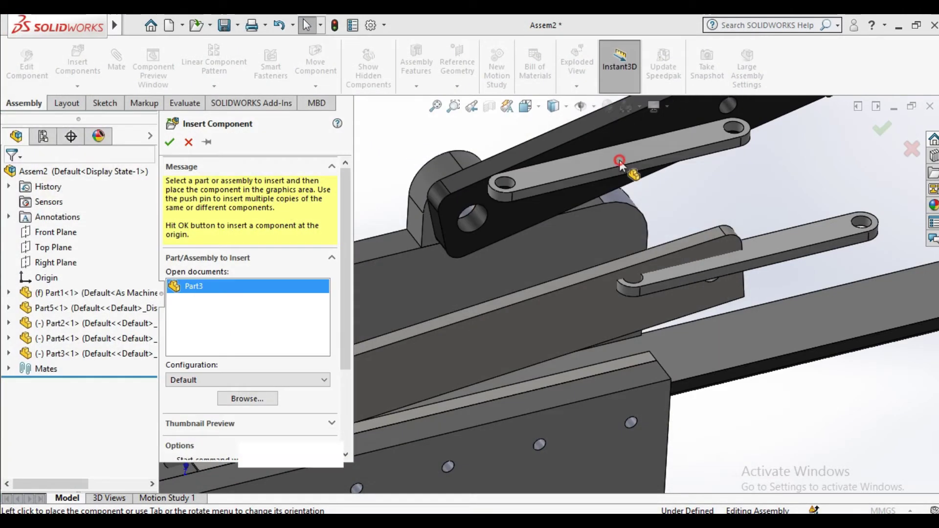
left_click(619, 165)
Step: Mate a Part3 link hole concentric with a hole in the black Part2 arm
left_click(123, 75)
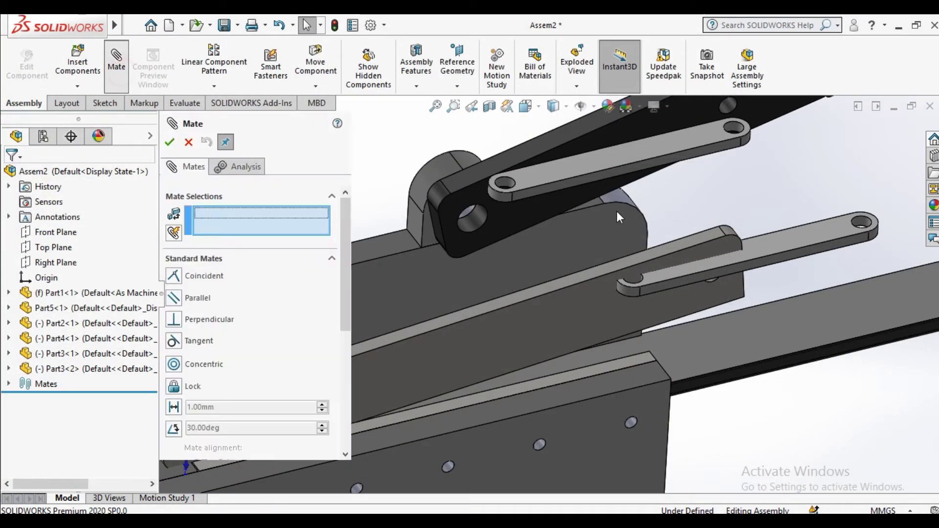
scroll(704, 244, "up", 2)
scroll(674, 225, "up", 2)
scroll(674, 226, "down", 3)
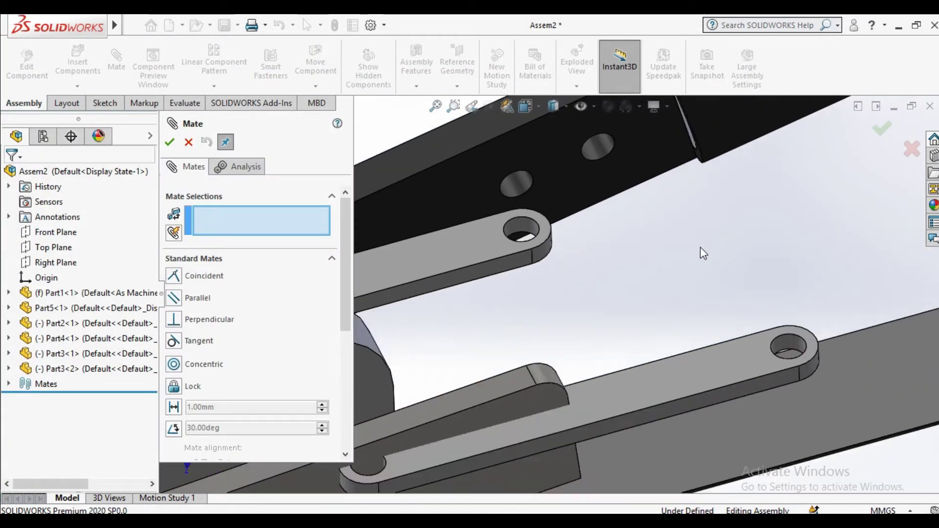
left_click(792, 343)
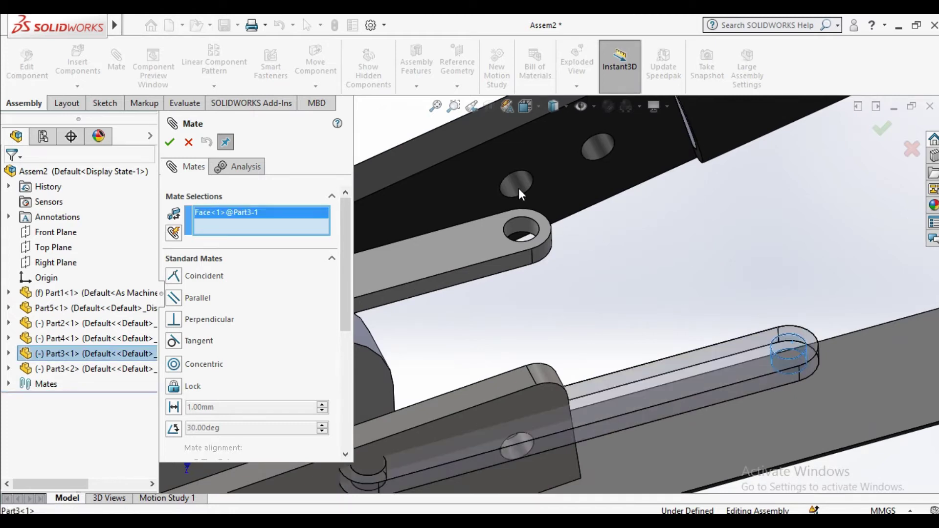
scroll(518, 189, "down", 3)
scroll(547, 217, "up", 3)
scroll(601, 276, "down", 2)
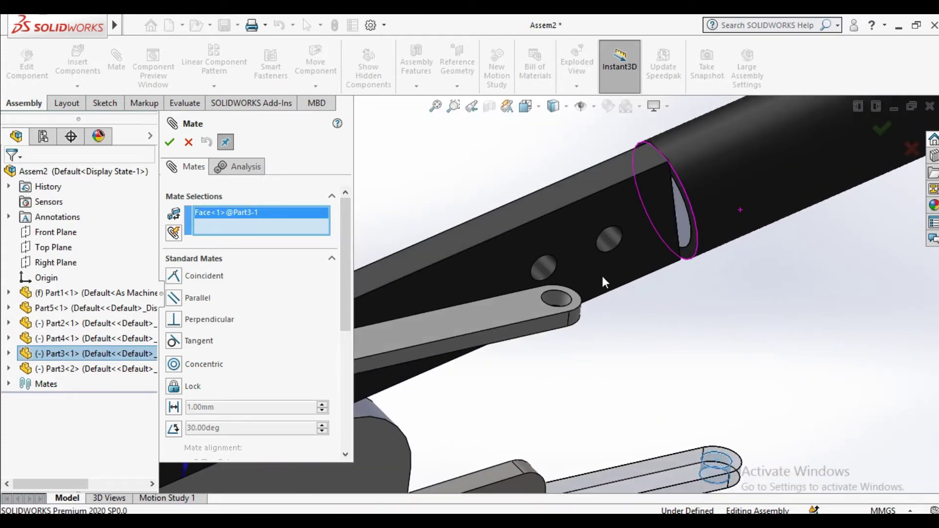
scroll(537, 271, "down", 2)
left_click(518, 277)
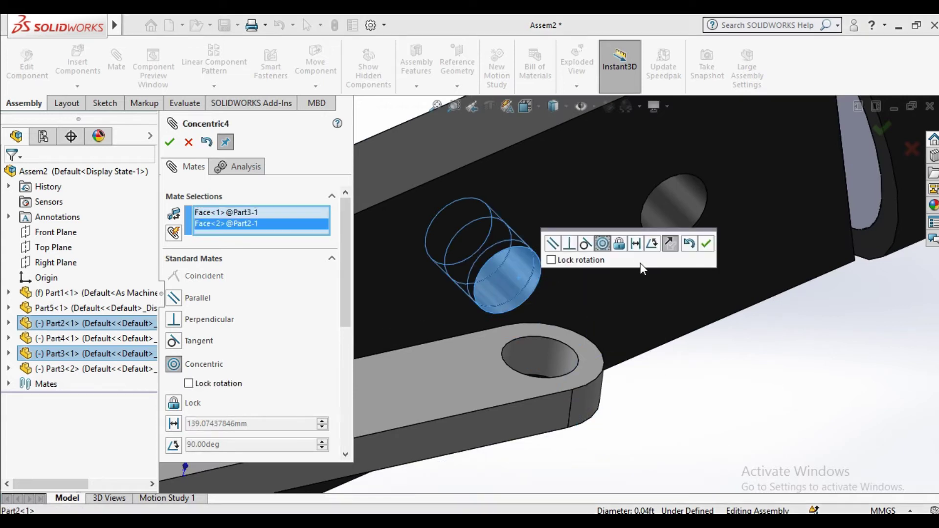
left_click(710, 243)
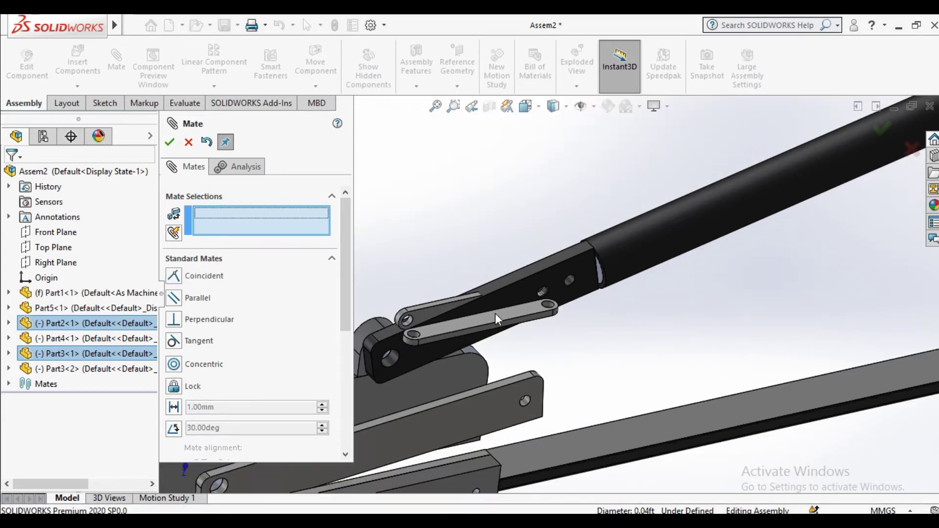
left_click(171, 142)
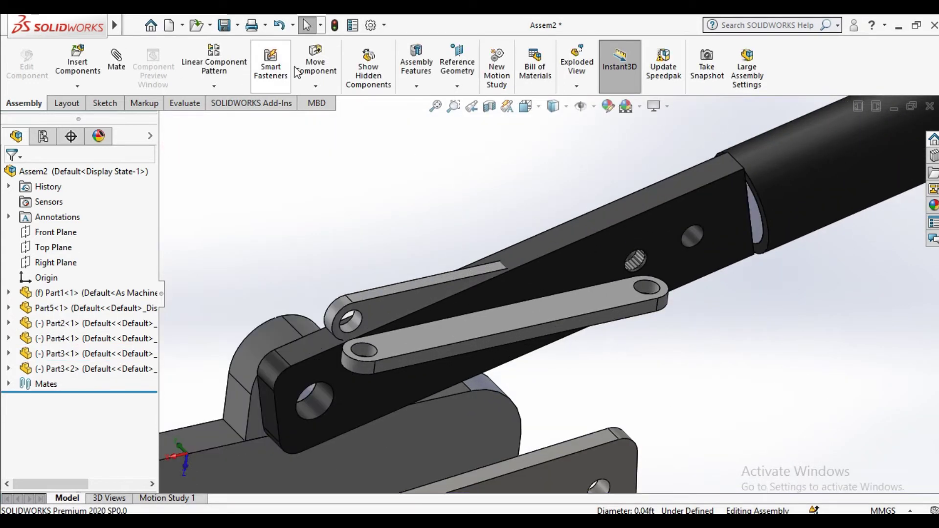
Step: Swing the link below the arm and mate its other hole concentric to Part4's hole
left_click(316, 64)
mouse_move(471, 327)
left_mouse_down()
mouse_move(488, 344)
mouse_move(366, 321)
left_mouse_up()
left_click(168, 142)
left_click(116, 61)
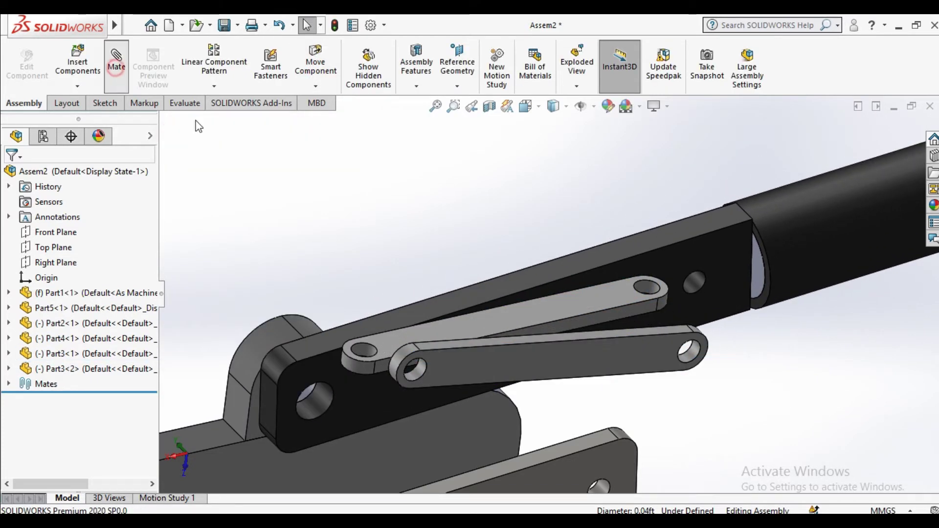
left_click(390, 370)
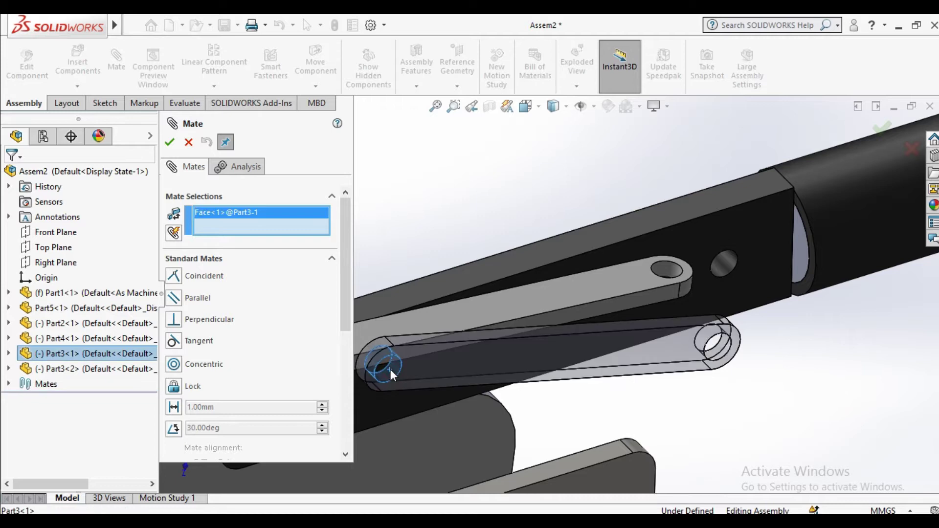
scroll(577, 425, "down", 3)
scroll(586, 378, "down", 3)
left_click(588, 374)
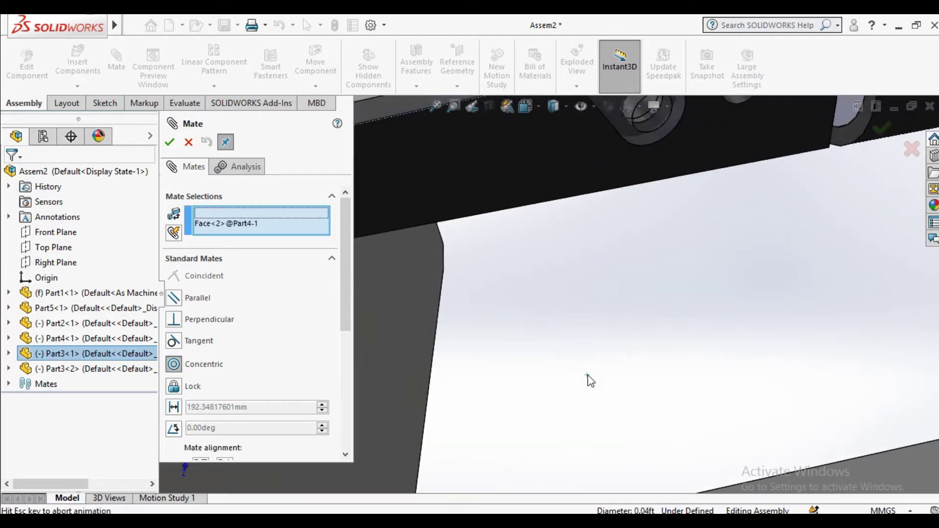
scroll(530, 307, "up", 2)
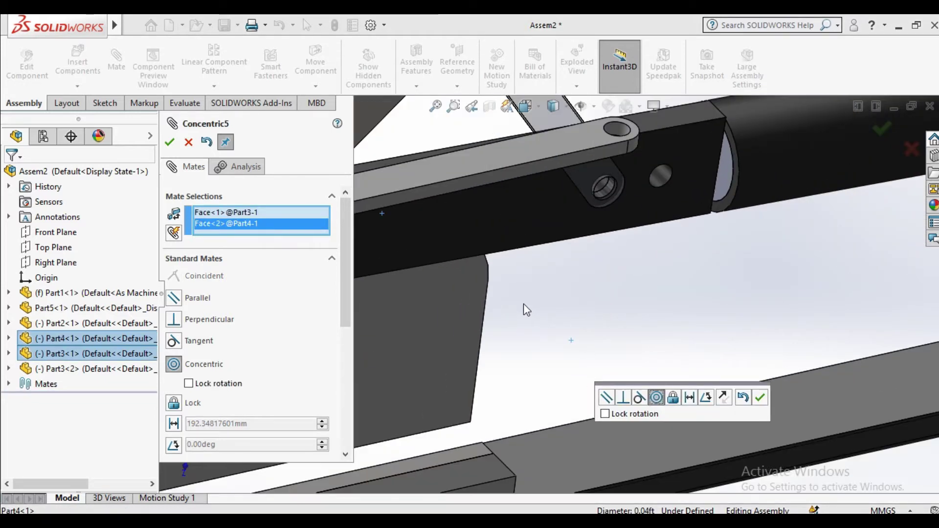
scroll(492, 261, "up", 3)
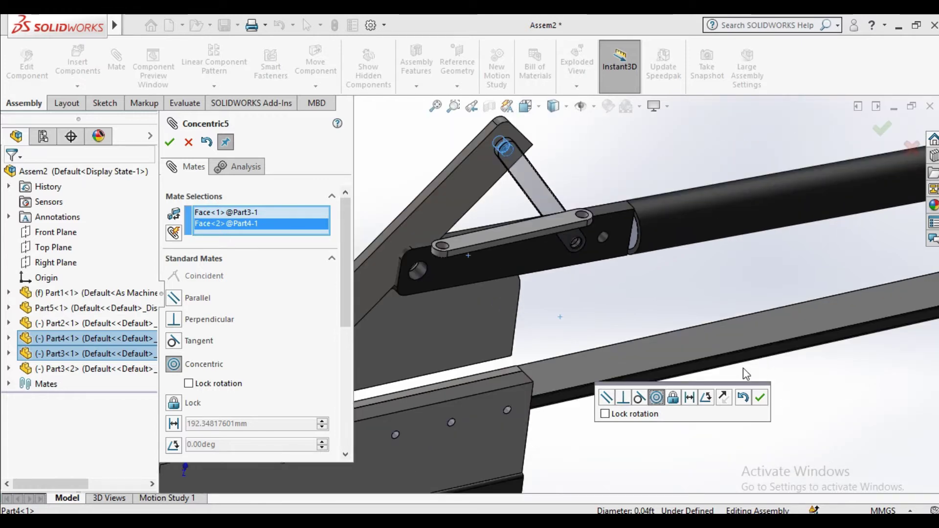
left_click(188, 142)
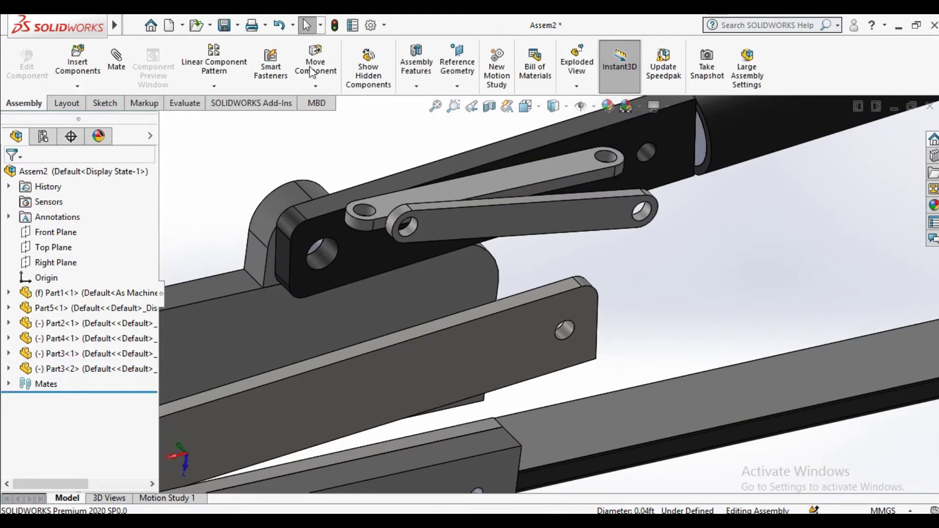
Step: Drag the lower link down and into an upright position
left_click(313, 69)
mouse_move(430, 233)
left_mouse_down()
mouse_move(470, 321)
mouse_move(510, 347)
left_mouse_up()
mouse_move(664, 341)
left_mouse_down()
mouse_move(628, 289)
mouse_move(623, 146)
mouse_move(645, 101)
mouse_move(636, 161)
mouse_move(601, 162)
mouse_move(440, 205)
mouse_move(405, 289)
mouse_move(411, 300)
mouse_move(537, 313)
left_mouse_up()
Step: Mate the Part4 bar's round pin concentric with a Part3 link hole
left_click(170, 143)
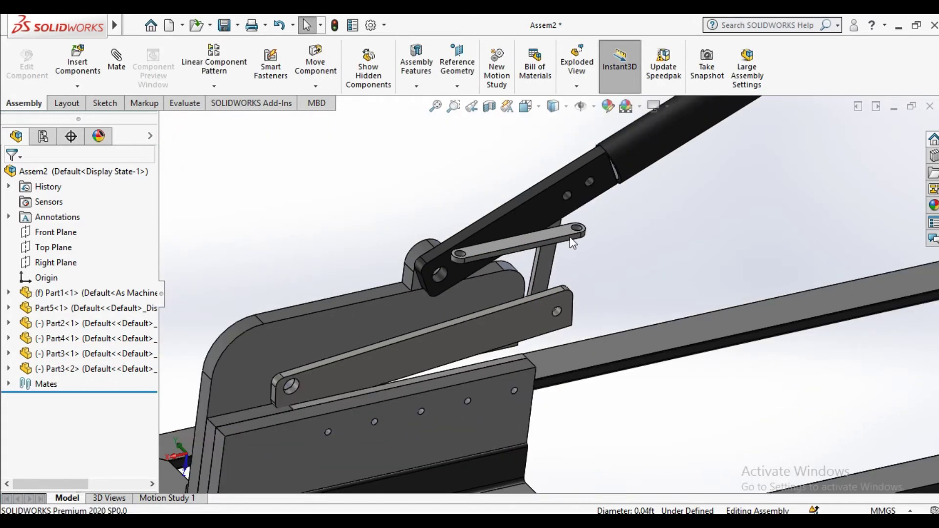
mouse_move(626, 283)
middle_mouse_down()
mouse_move(652, 311)
mouse_move(612, 272)
middle_mouse_up()
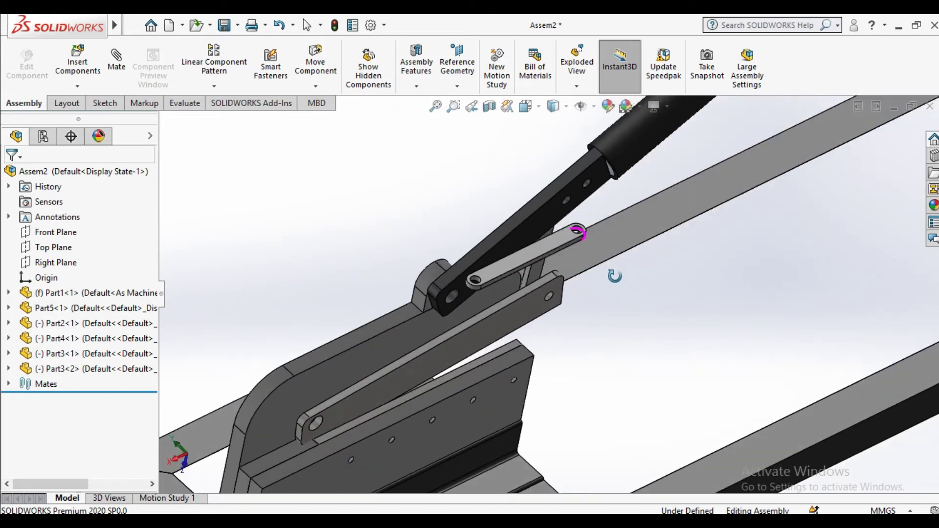
scroll(560, 292, "down", 3)
scroll(532, 318, "down", 2)
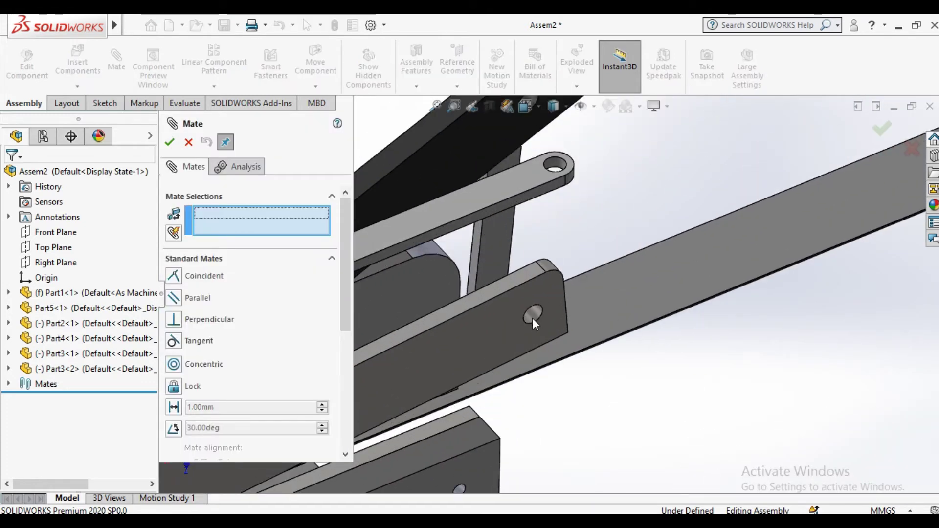
left_click(532, 318)
scroll(500, 307, "down", 2)
left_click(486, 303)
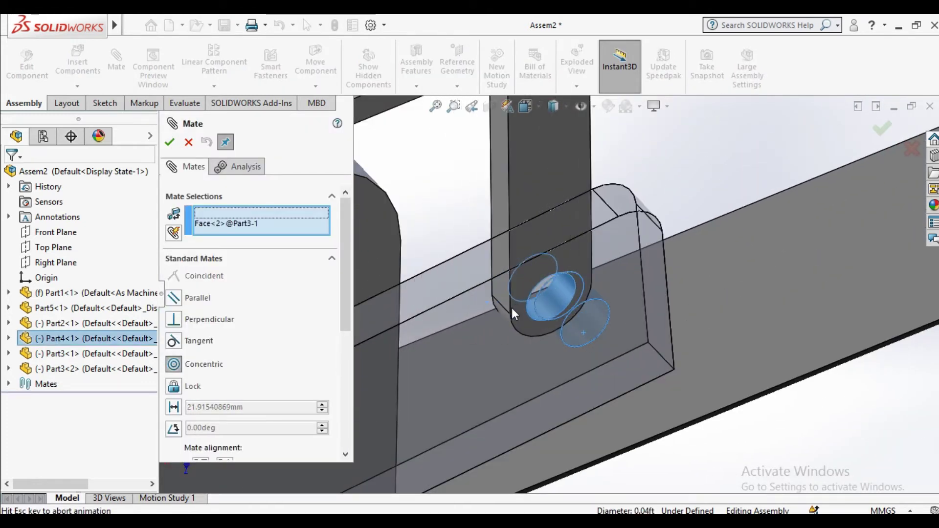
left_click(689, 331)
Step: Make the arm's flat side face coincident with the link's flat face
scroll(597, 295, "up", 3)
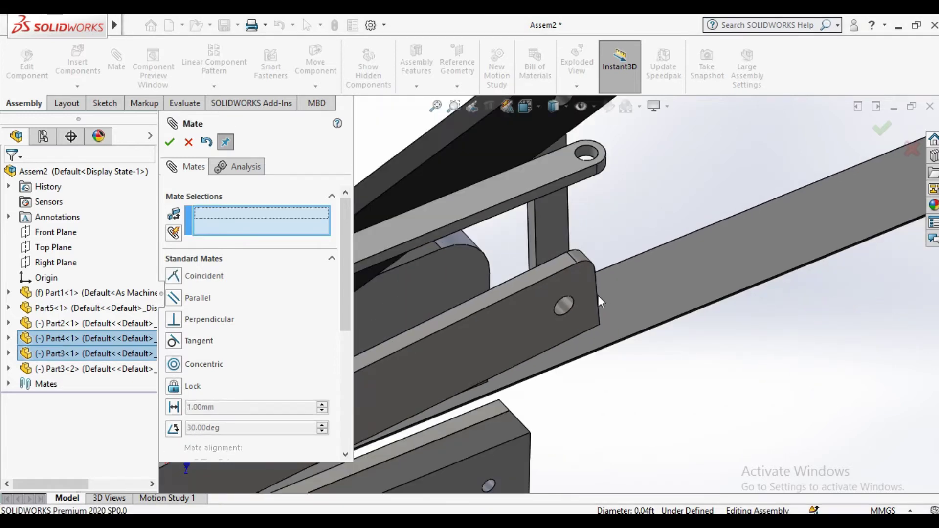
mouse_move(598, 295)
middle_mouse_down()
mouse_move(634, 255)
mouse_move(521, 236)
middle_mouse_up()
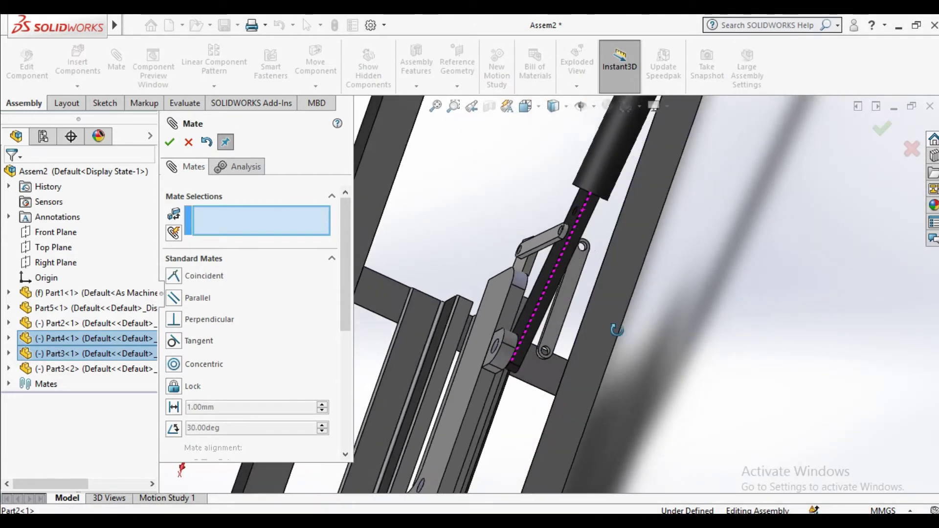
scroll(521, 236, "down", 3)
mouse_move(521, 235)
middle_mouse_down()
mouse_move(761, 314)
mouse_move(676, 318)
mouse_move(661, 269)
middle_mouse_up()
left_click(661, 326)
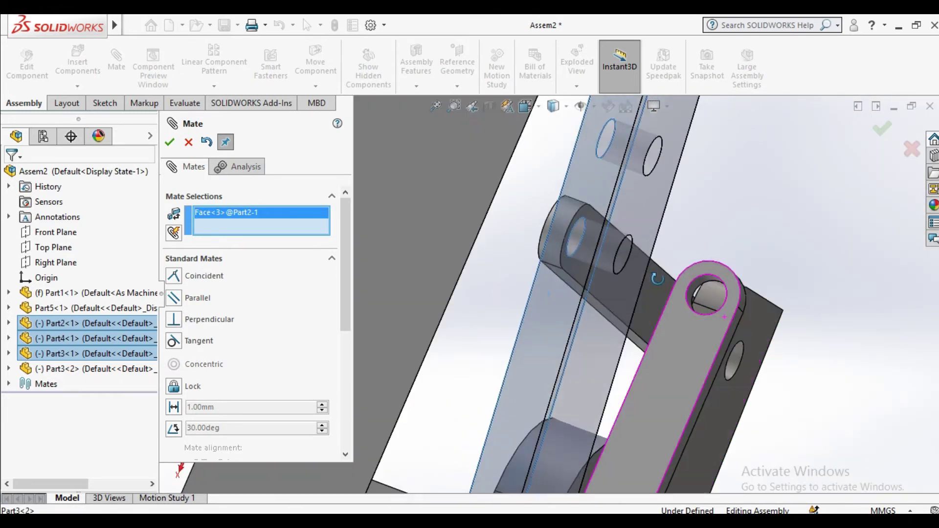
left_click(662, 273)
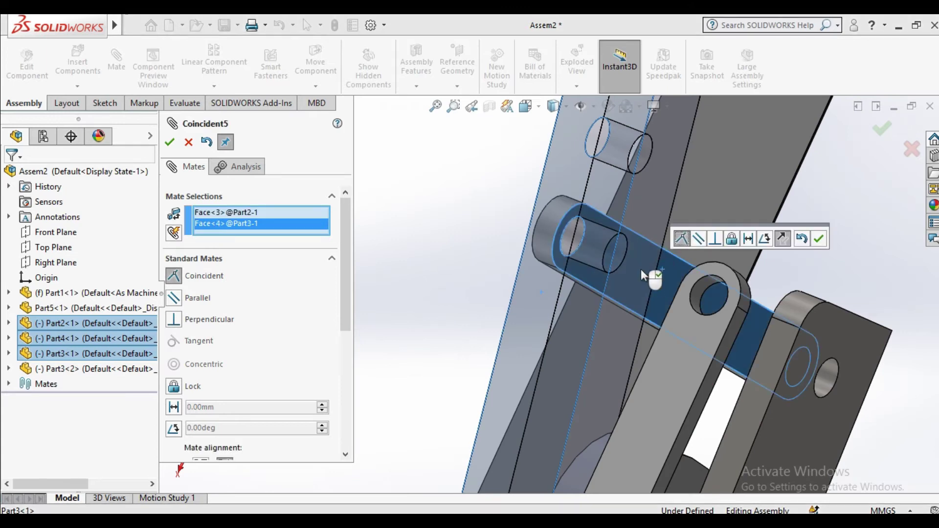
middle_click_drag(641, 268, 612, 193)
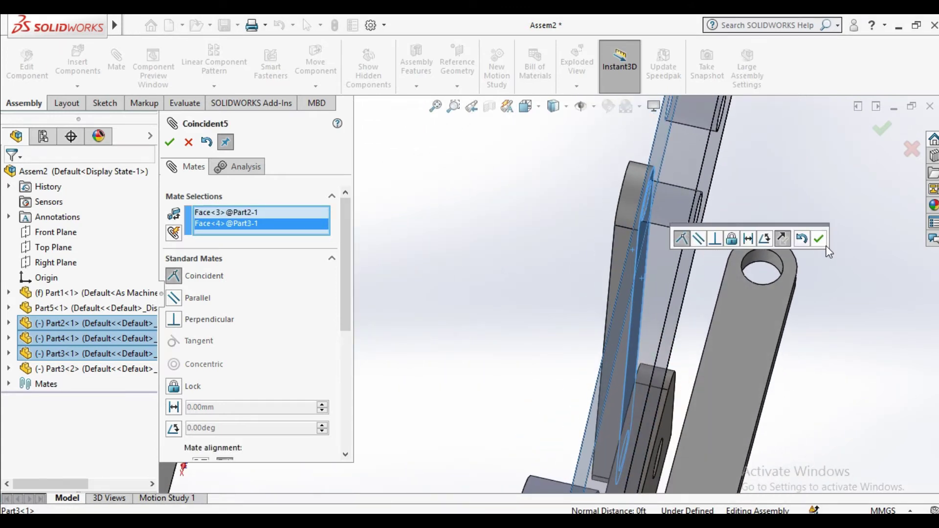
left_click(820, 239)
Step: Pin the second link's hole concentrically onto the arm's pin
mouse_move(811, 245)
middle_mouse_down()
mouse_move(733, 298)
mouse_move(671, 294)
middle_mouse_up()
scroll(666, 249, "down", 3)
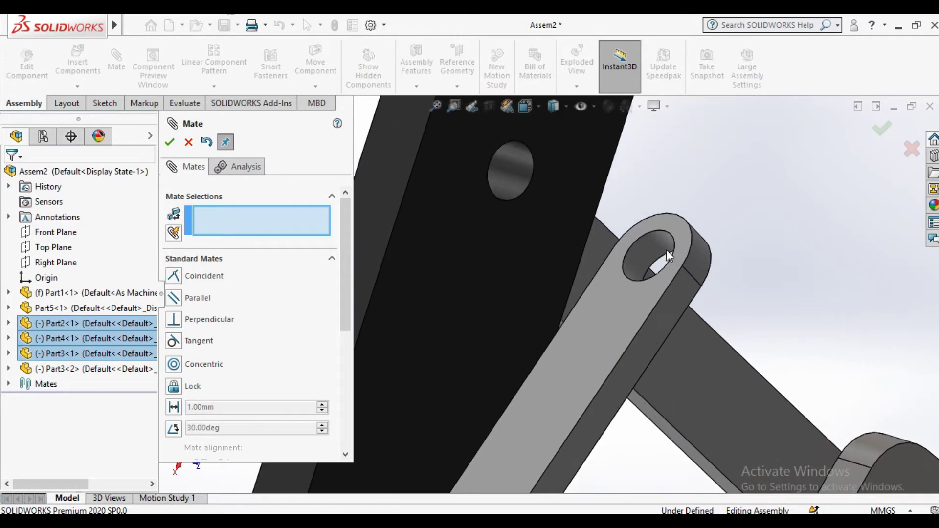
left_click(662, 248)
left_click(515, 177)
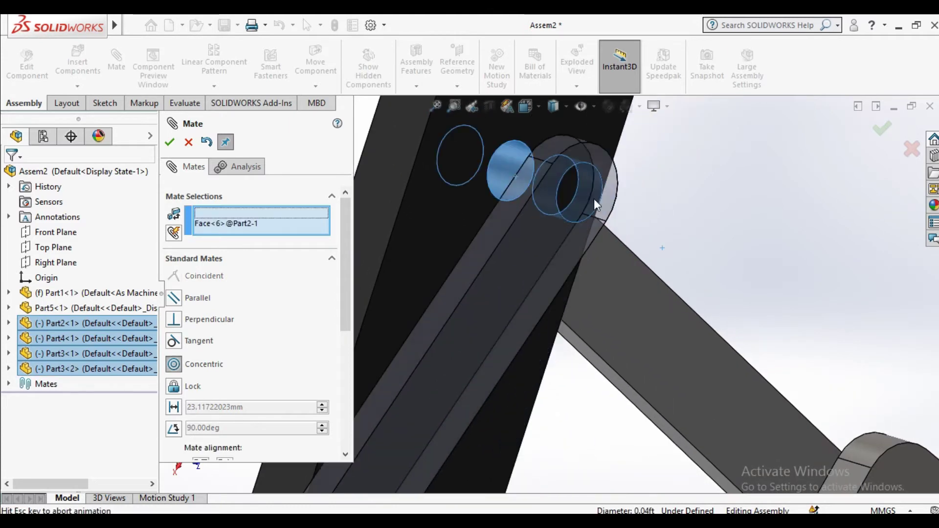
left_click(749, 180)
Step: Make the link's flat face coincident with the arm face
middle_click_drag(751, 182, 597, 261)
scroll(597, 261, "down", 2)
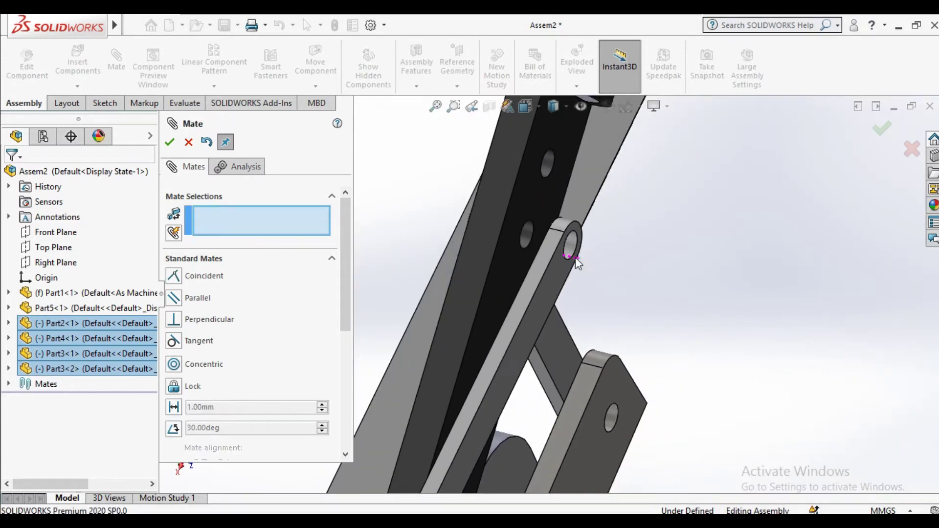
left_click(506, 268)
middle_click_drag(528, 271, 550, 301)
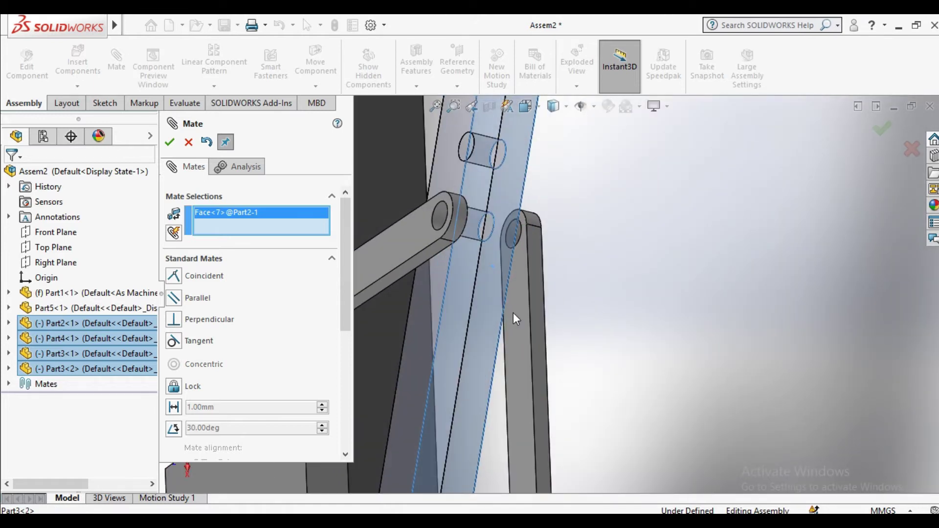
left_click(543, 313)
left_click(756, 261)
Step: Mate Part3<2>'s hole concentric with the matching hole in the Part4 bar
mouse_move(592, 397)
middle_mouse_down()
mouse_move(524, 365)
mouse_move(544, 394)
middle_mouse_up()
scroll(591, 386, "down", 3)
left_click(591, 386)
scroll(591, 386, "up", 5)
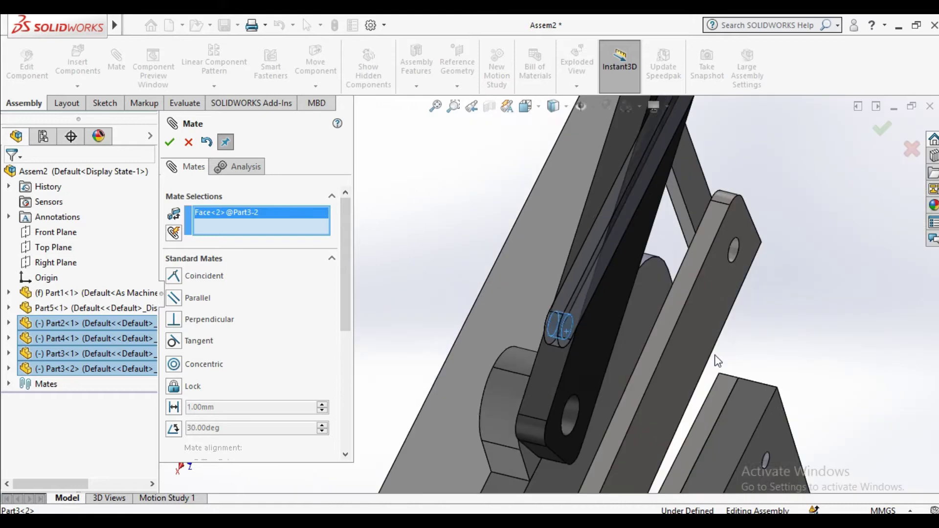
scroll(680, 220, "down", 4)
left_click(642, 187)
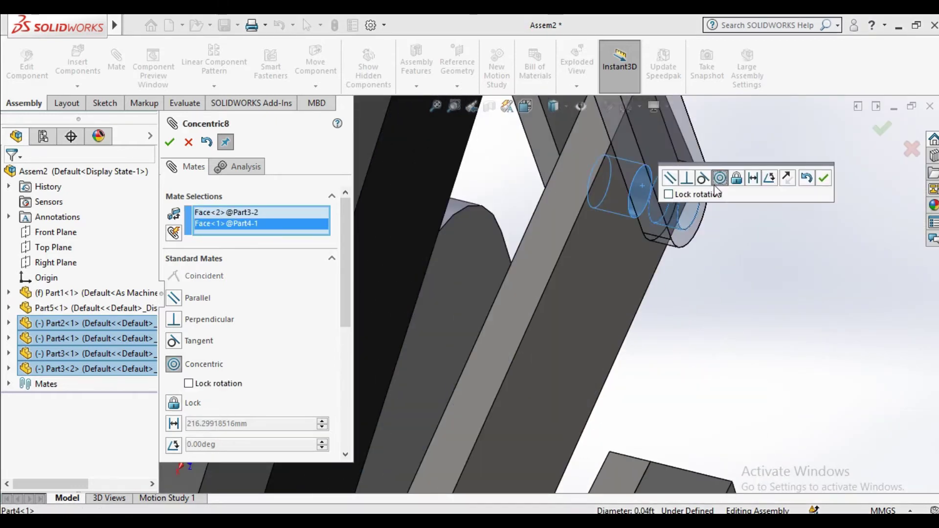
left_click(822, 177)
scroll(765, 250, "up", 3)
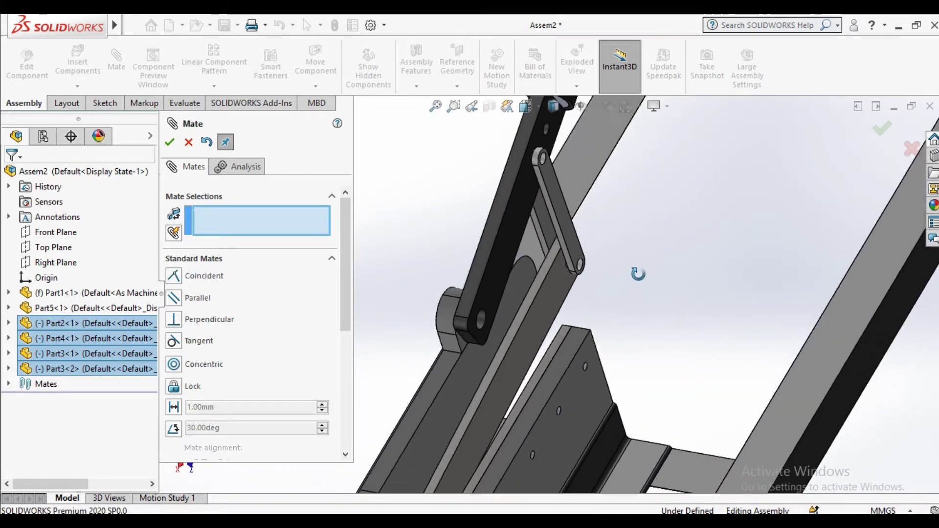
scroll(639, 272, "up", 4)
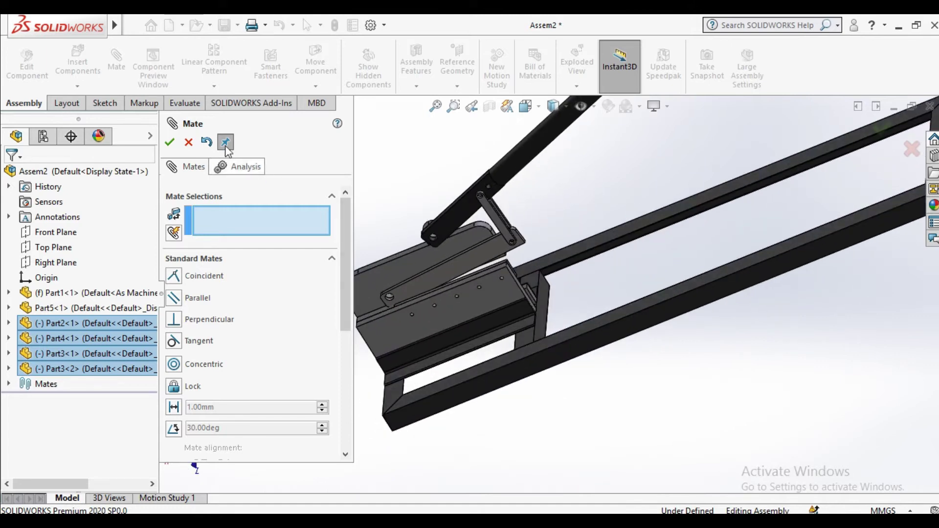
Step: Drag the Part2 handle rod to a shallower angle so the Part3 and Part4 links follow
left_click(170, 142)
left_click(302, 66)
scroll(601, 258, "up", 5)
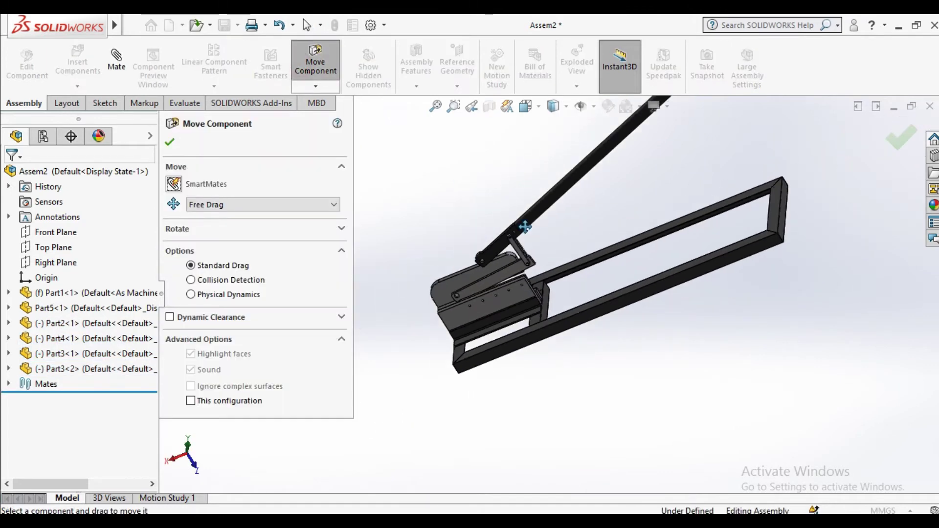
scroll(594, 211, "down", 8)
mouse_move(600, 195)
left_mouse_down()
mouse_move(629, 248)
mouse_move(571, 206)
left_mouse_up()
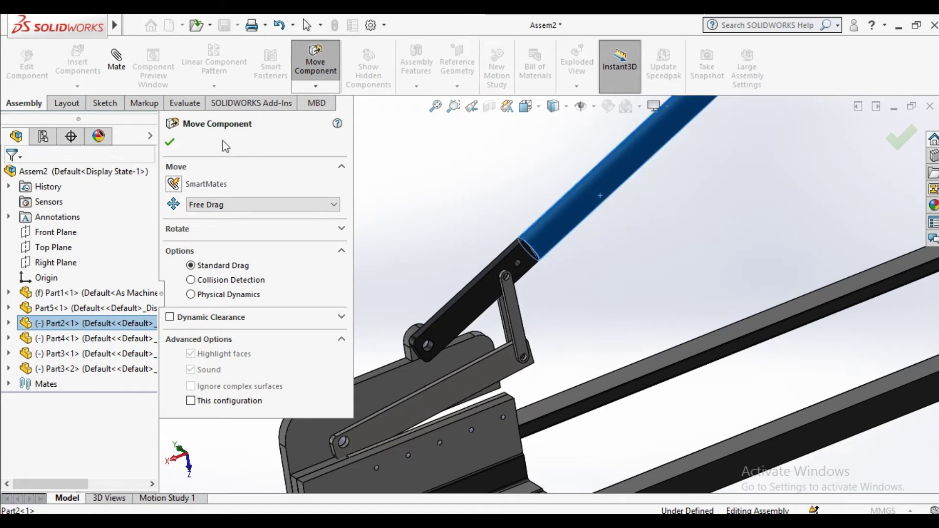
left_click(171, 142)
scroll(533, 280, "down", 3)
scroll(532, 280, "down", 2)
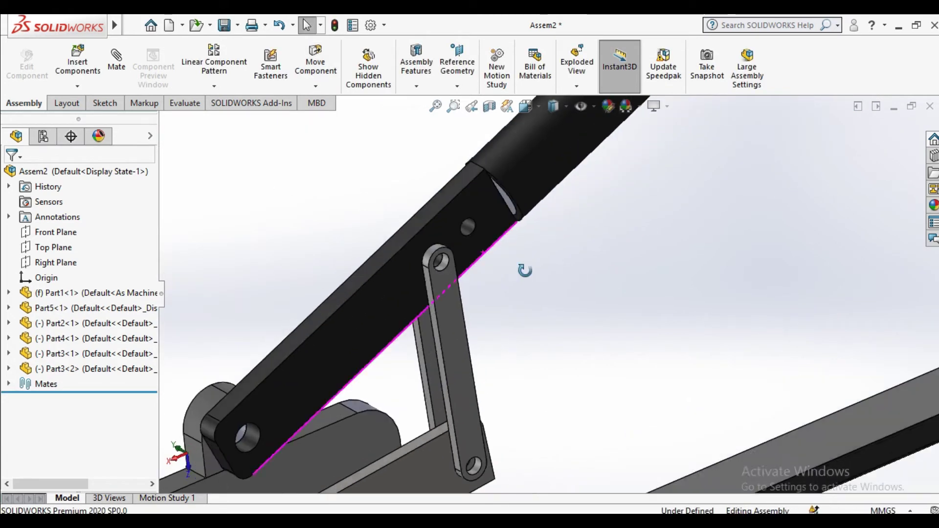
middle_click_drag(533, 280, 566, 308)
scroll(561, 304, "down", 3)
scroll(489, 362, "up", 2)
scroll(444, 412, "down", 4)
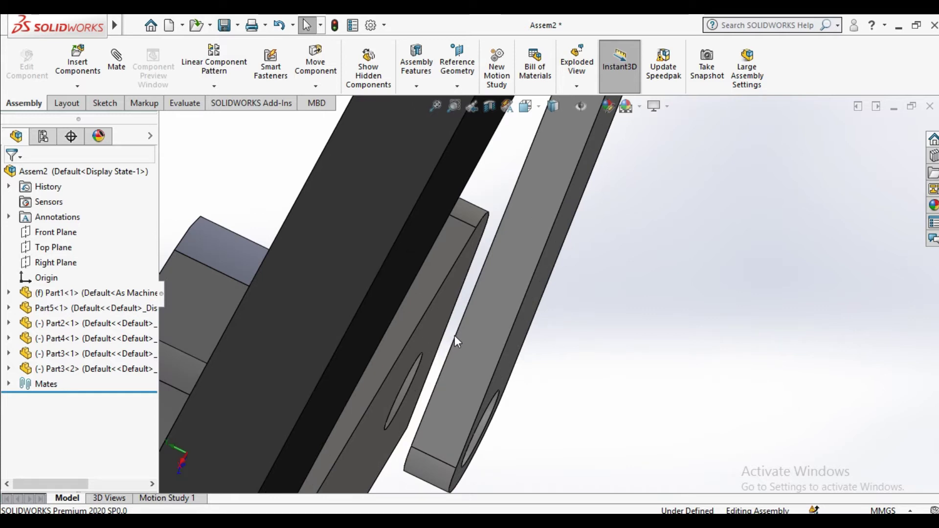
mouse_move(438, 326)
middle_mouse_down()
mouse_move(447, 353)
mouse_move(571, 349)
mouse_move(709, 382)
mouse_move(699, 379)
middle_mouse_up()
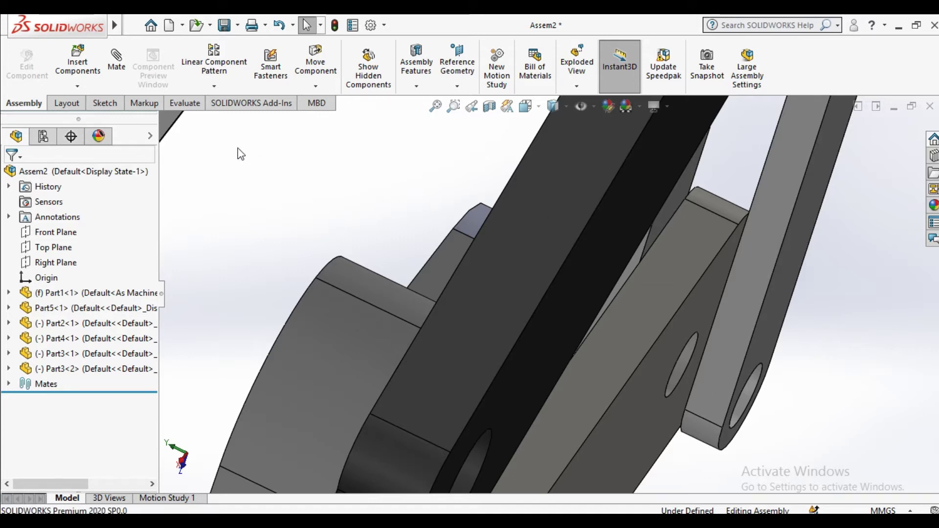
Step: Start the Evaluate Measure tool with length units set to Millimeters
right_click(194, 108)
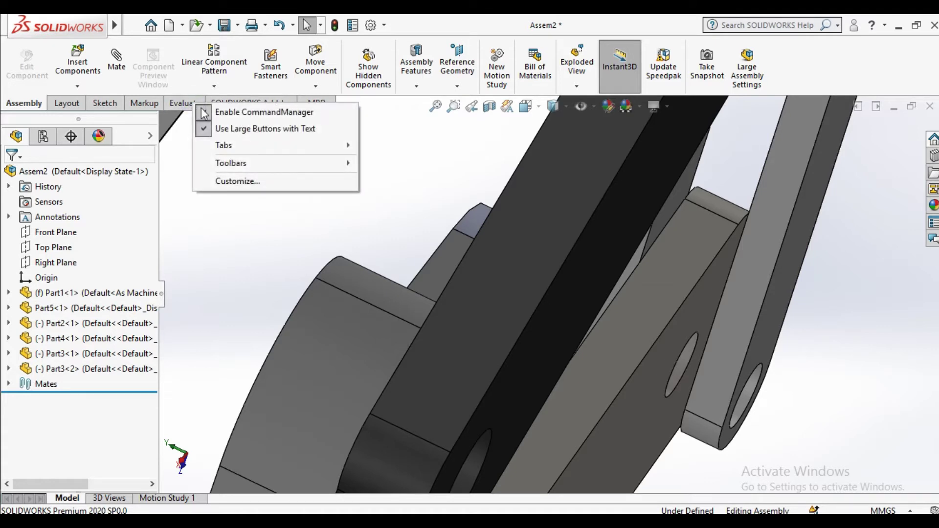
mouse_move(224, 145)
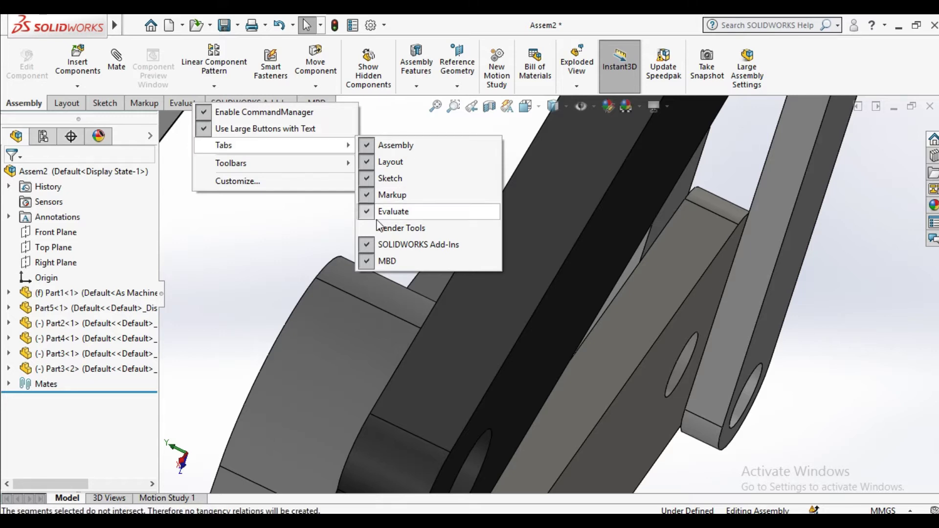
left_click(272, 212)
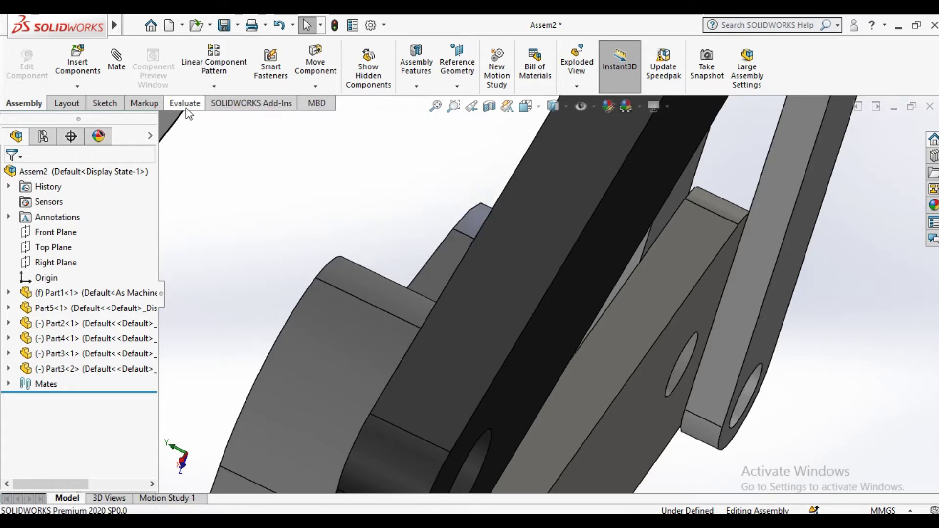
left_click(186, 109)
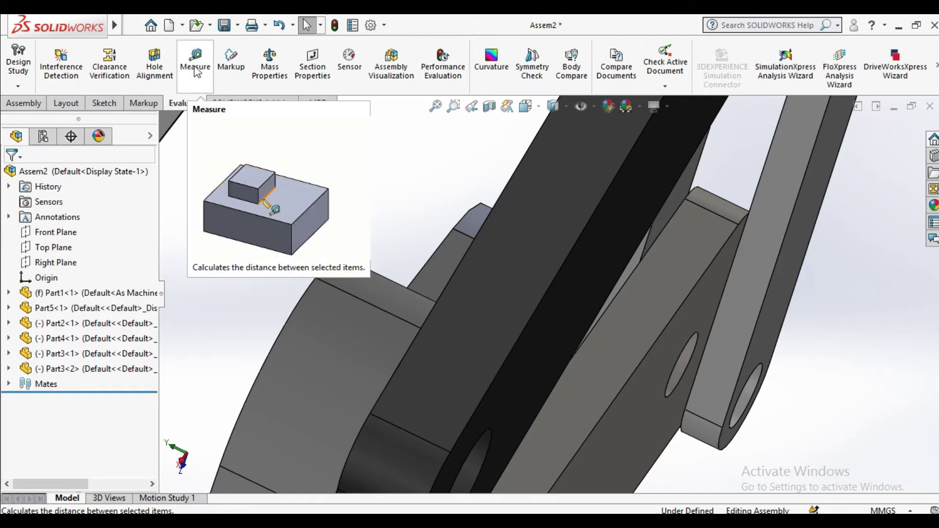
left_click(196, 74)
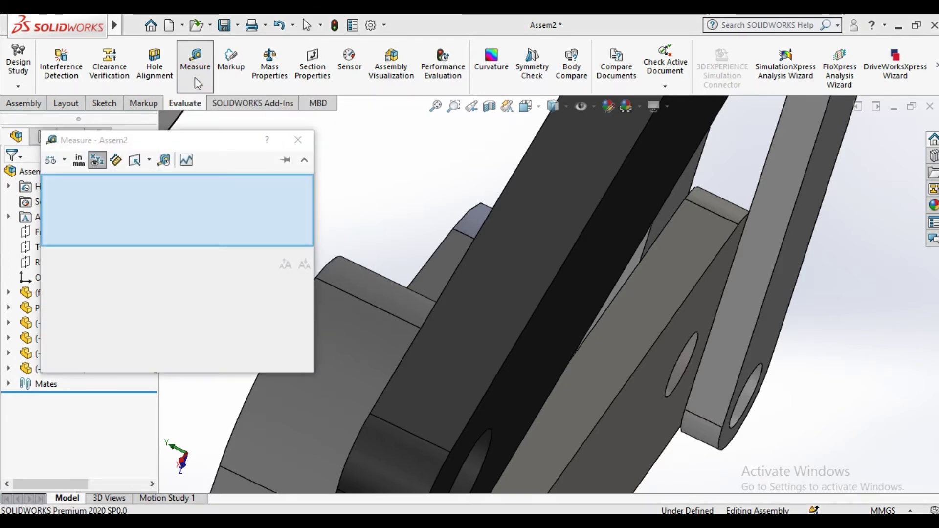
left_click(78, 159)
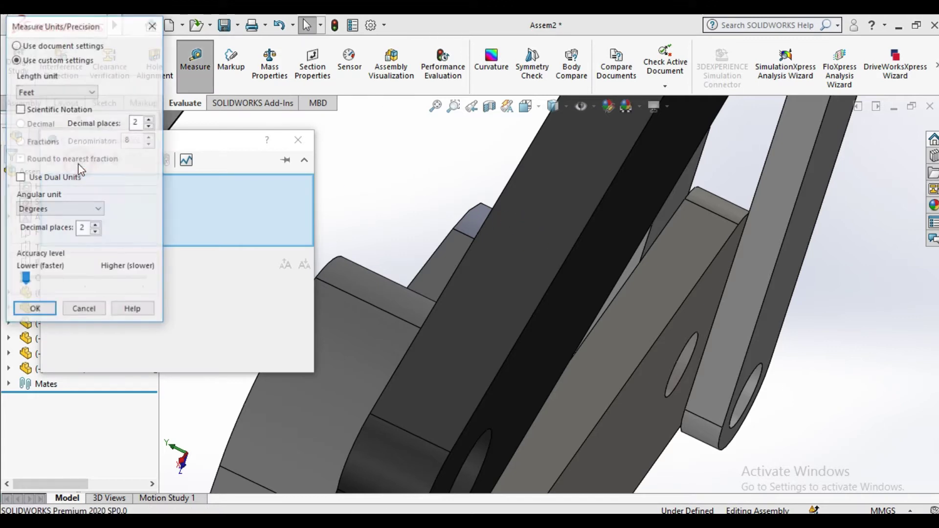
left_click(63, 92)
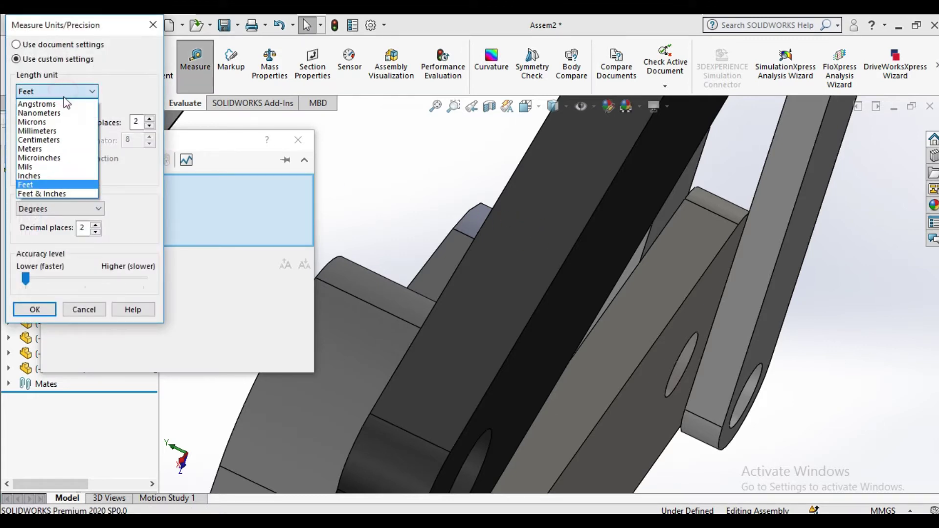
left_click(55, 131)
left_click(35, 310)
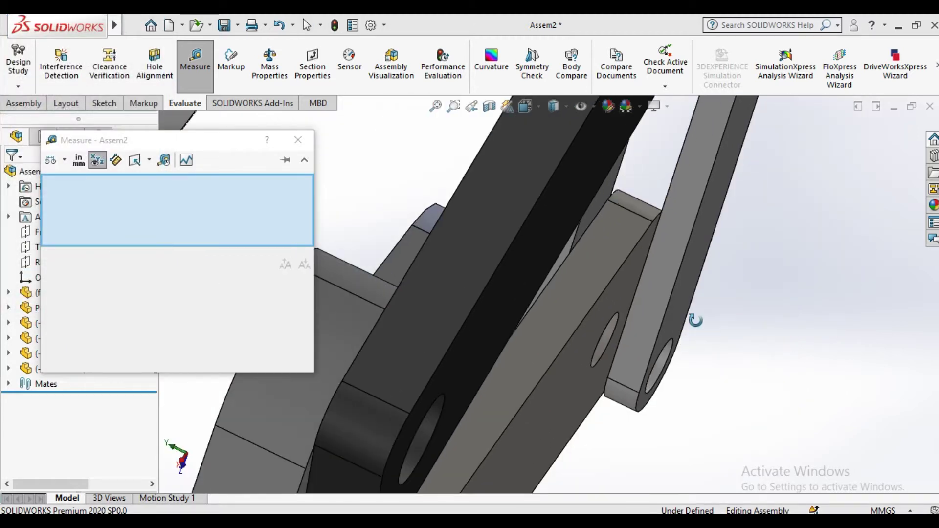
Step: Measure the parallel faces of Part4-1 and Part3-2, showing a 5 mm gap
middle_click_drag(704, 329, 592, 344)
scroll(580, 336, "down", 2)
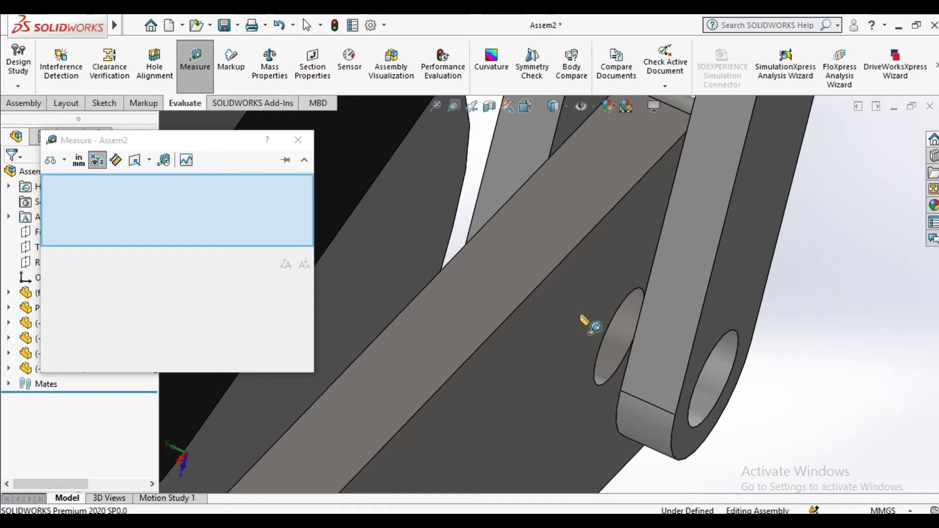
left_click(582, 321)
middle_click_drag(585, 319, 721, 299)
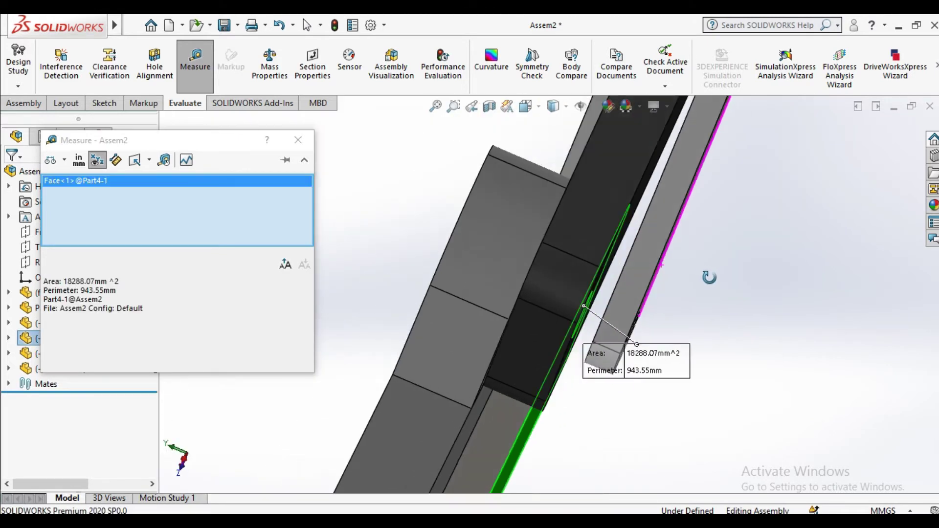
scroll(700, 259, "down", 3)
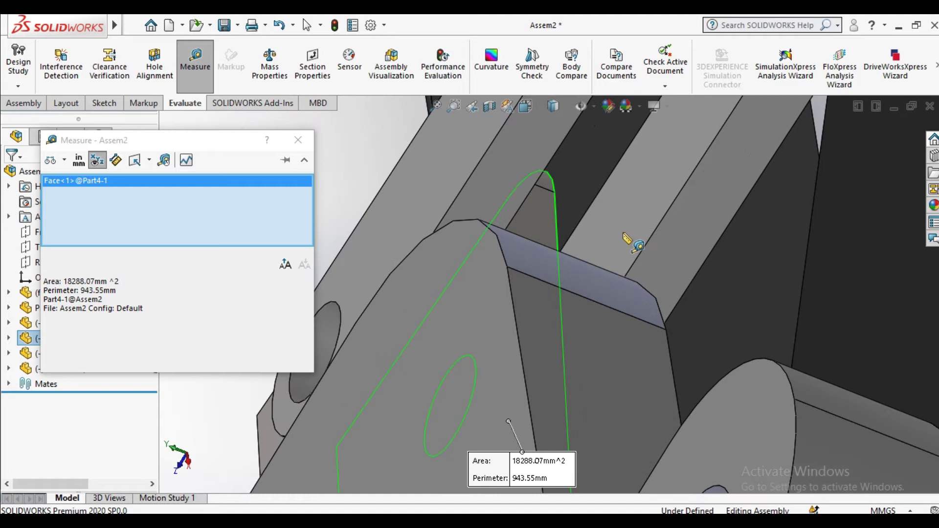
left_click(629, 237)
middle_click_drag(667, 261, 733, 376)
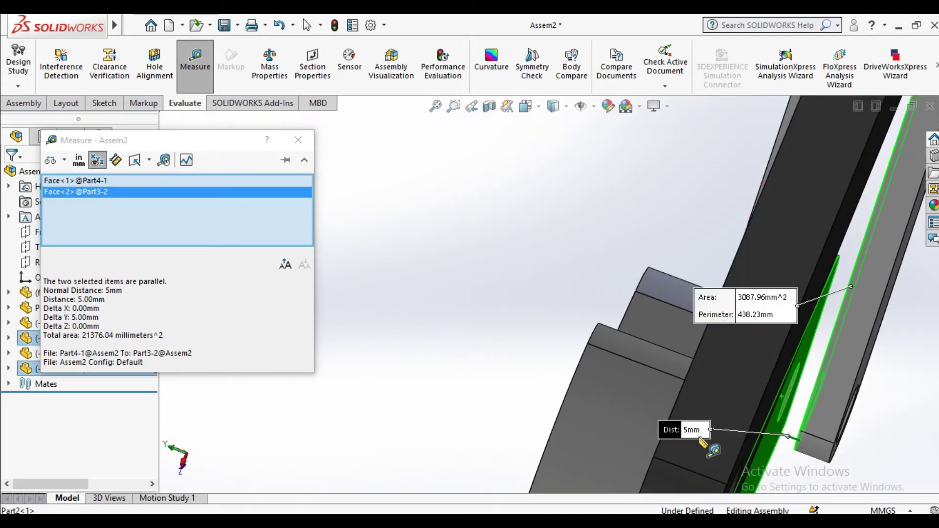
scroll(702, 443, "down", 3)
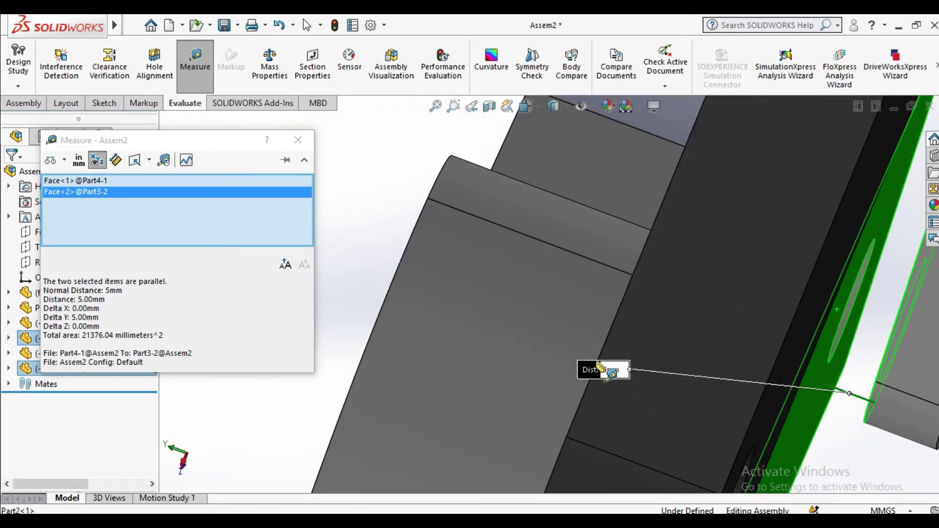
left_click_drag(608, 371, 751, 407)
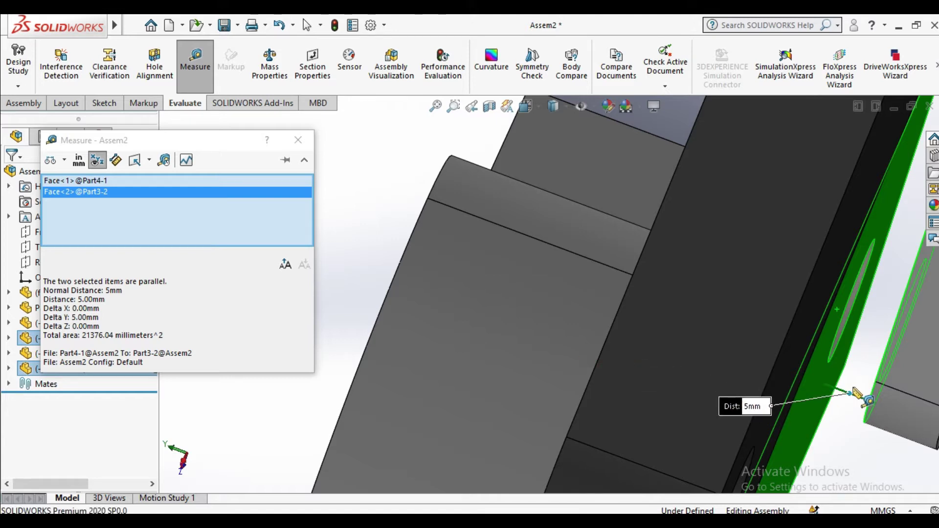
Step: Close the measurement and create a new empty part
left_click(302, 146)
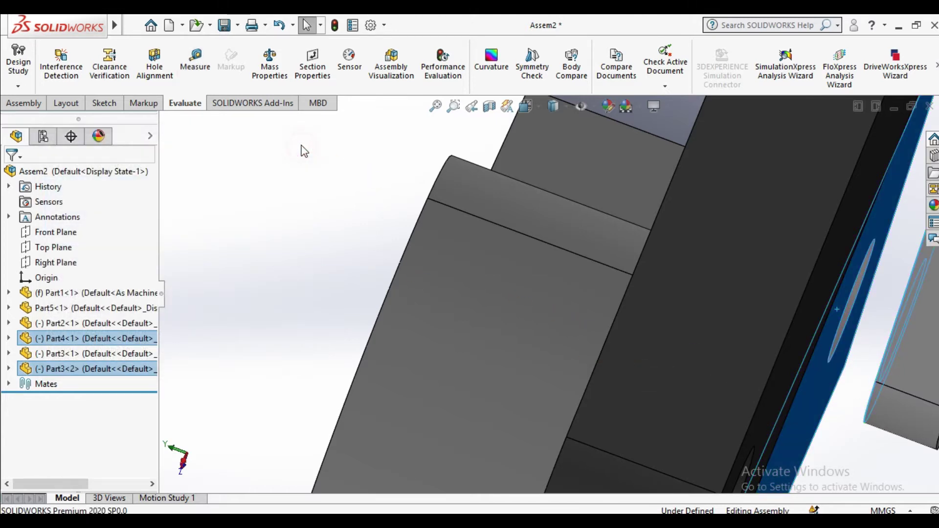
scroll(322, 204, "up", 2)
scroll(323, 203, "up", 2)
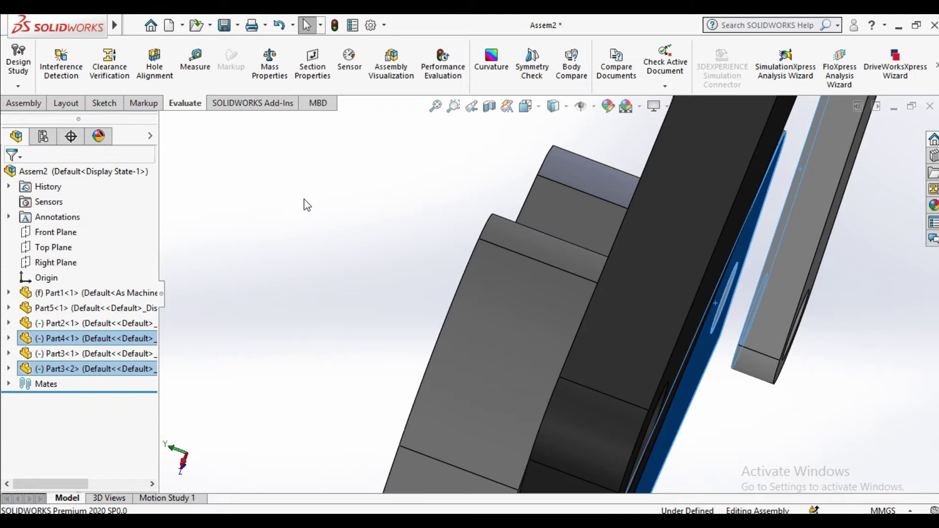
left_click(169, 27)
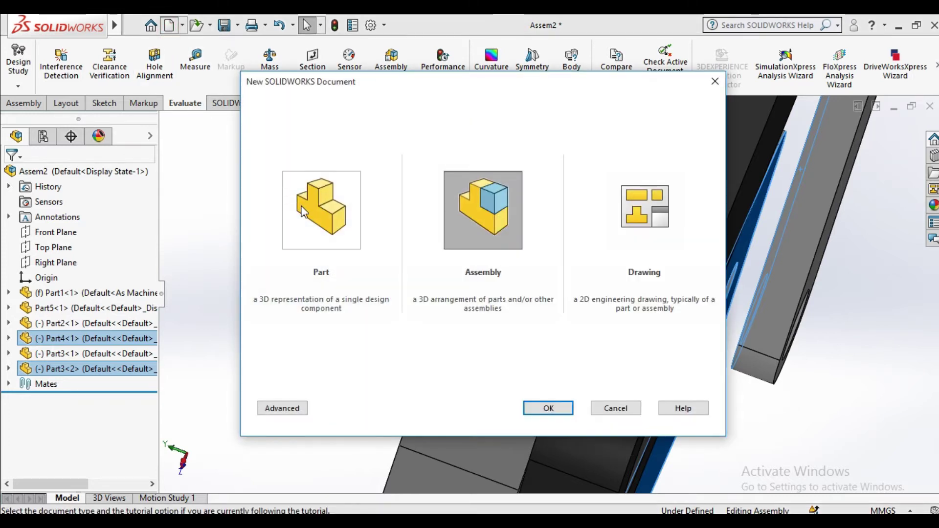
double_click(308, 204)
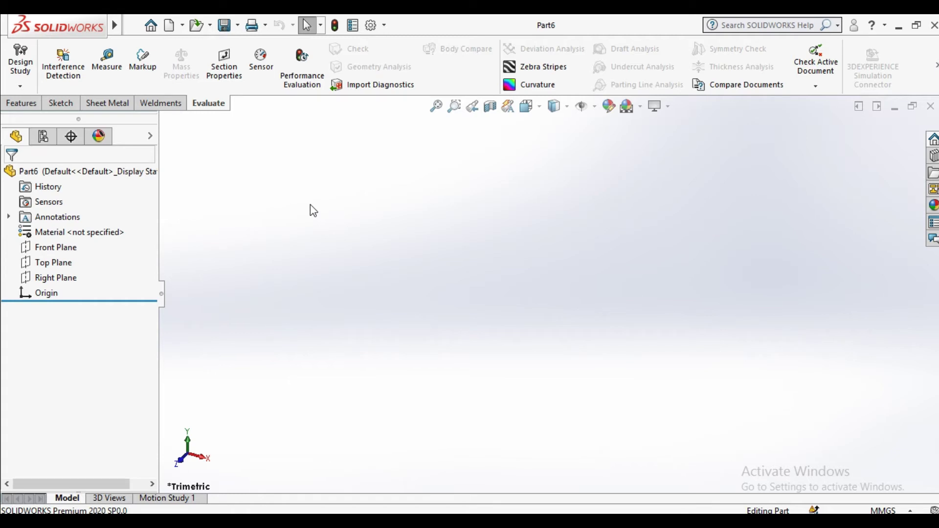
Step: Sketch two concentric circles at the origin on the Front Plane
left_click(73, 247)
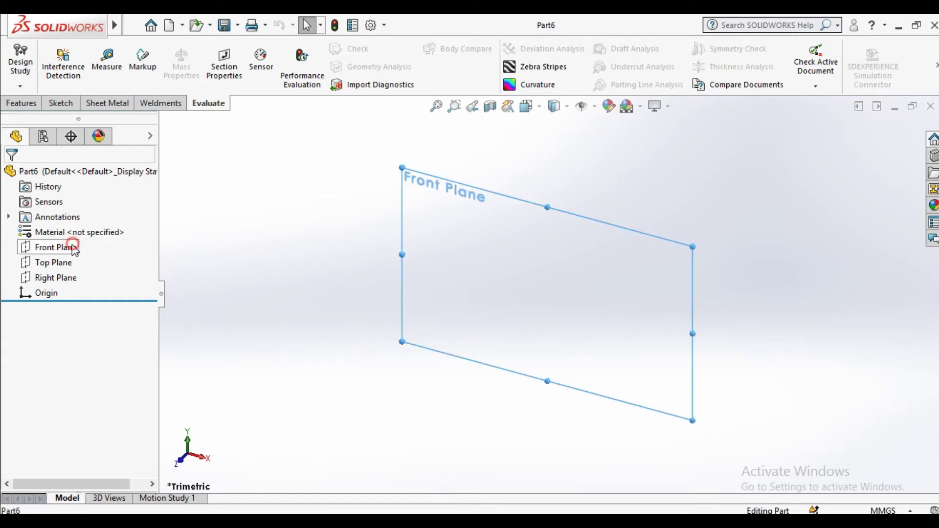
left_click(118, 219)
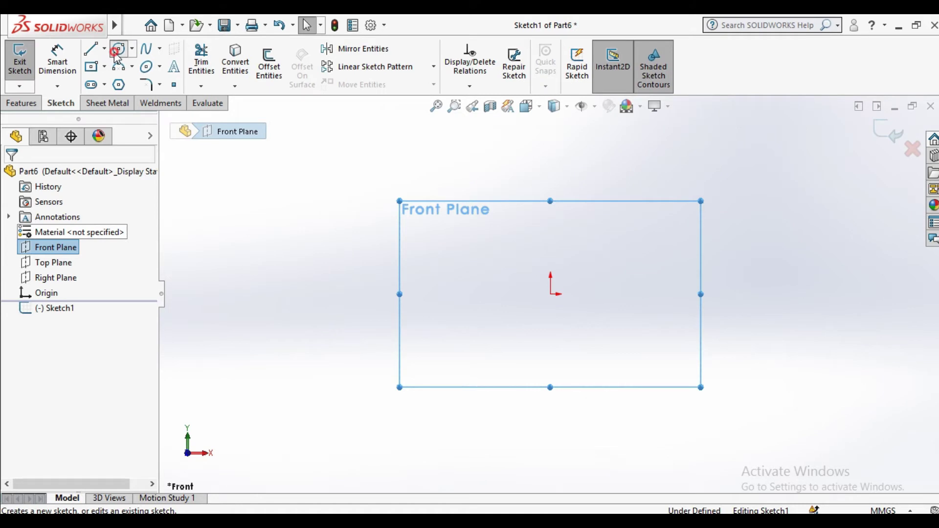
left_click(117, 49)
left_click_drag(550, 294, 594, 332)
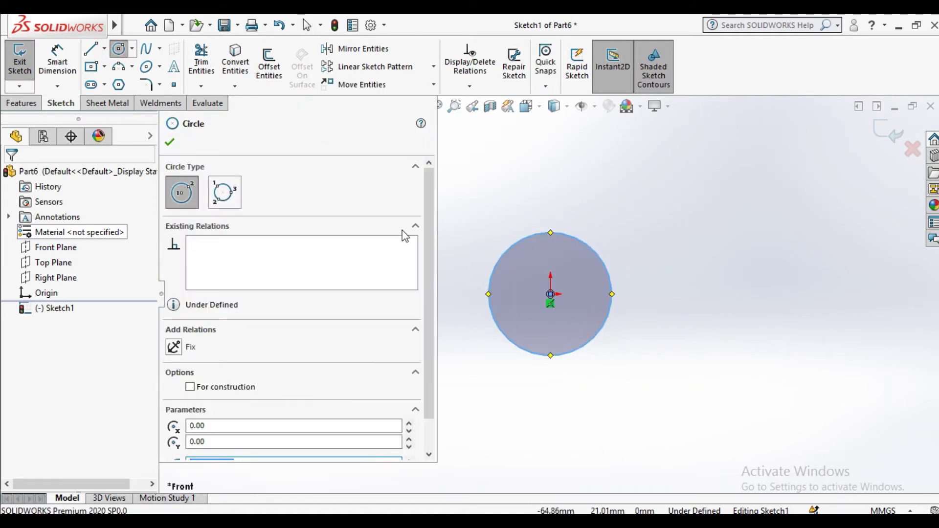
left_click(550, 293)
left_click(565, 309)
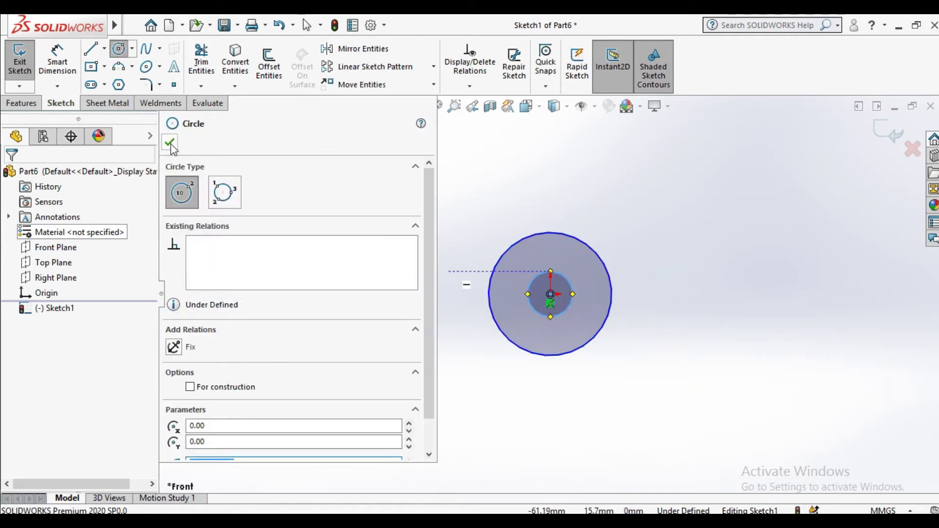
key("Escape")
Step: Dimension the outer circle's diameter at Ø72.69
left_click(73, 66)
left_click(590, 246)
left_click(703, 240)
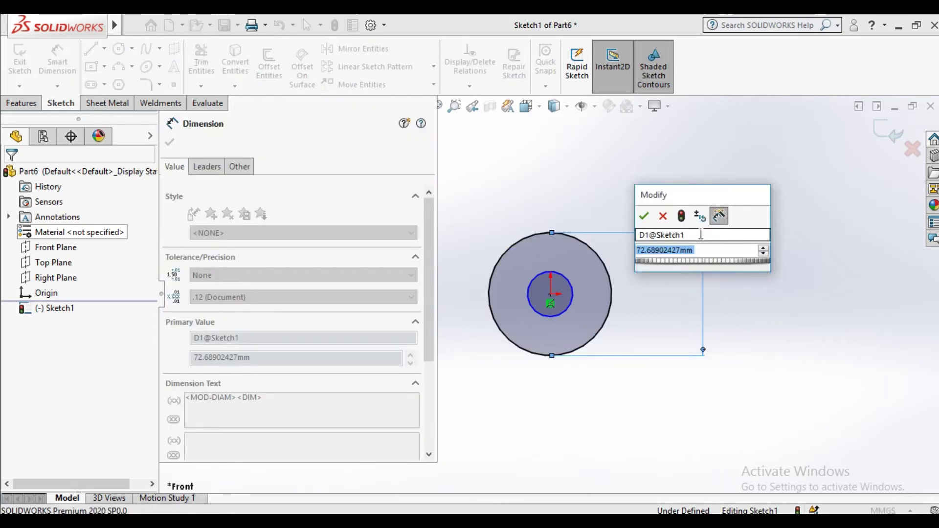
left_click(664, 216)
left_click(169, 143)
Step: In Assem2, measure the clevis hole edge, confirming a Ø12 mm diameter
left_click(315, 440)
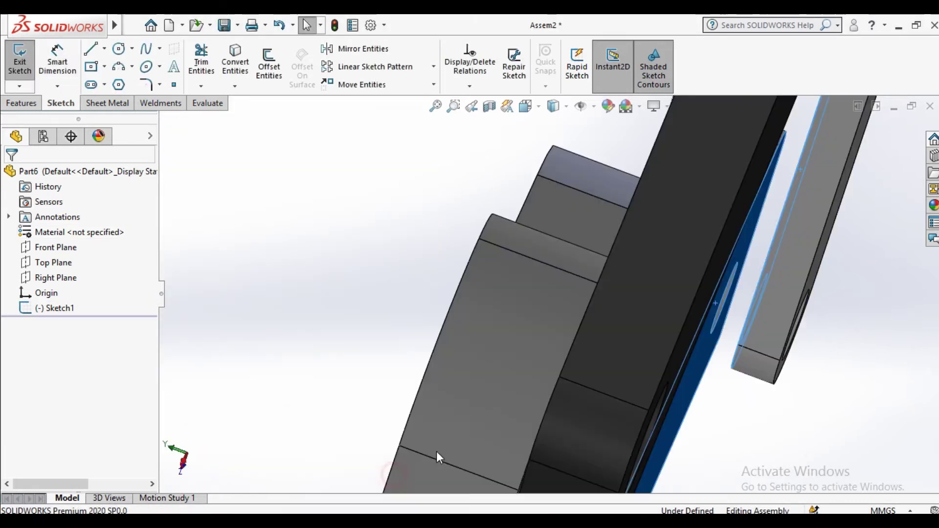
scroll(748, 322, "down", 3)
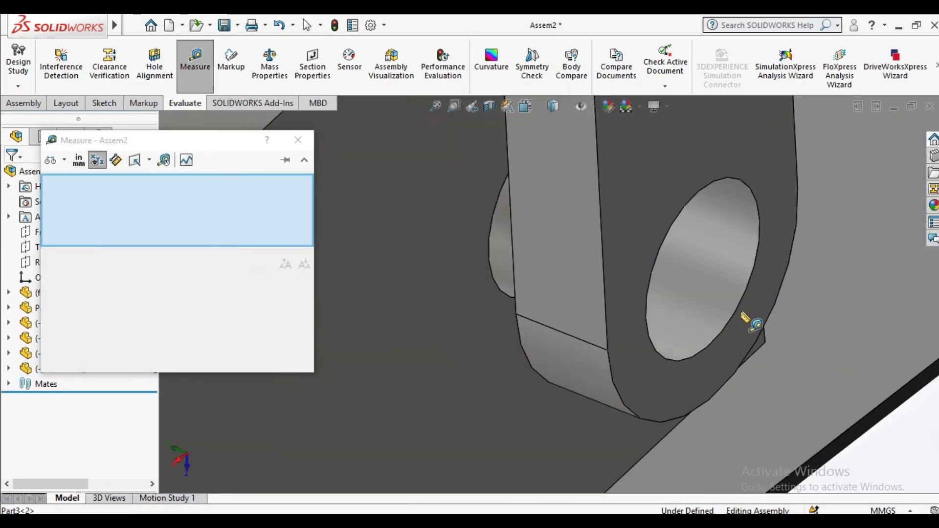
left_click(723, 337)
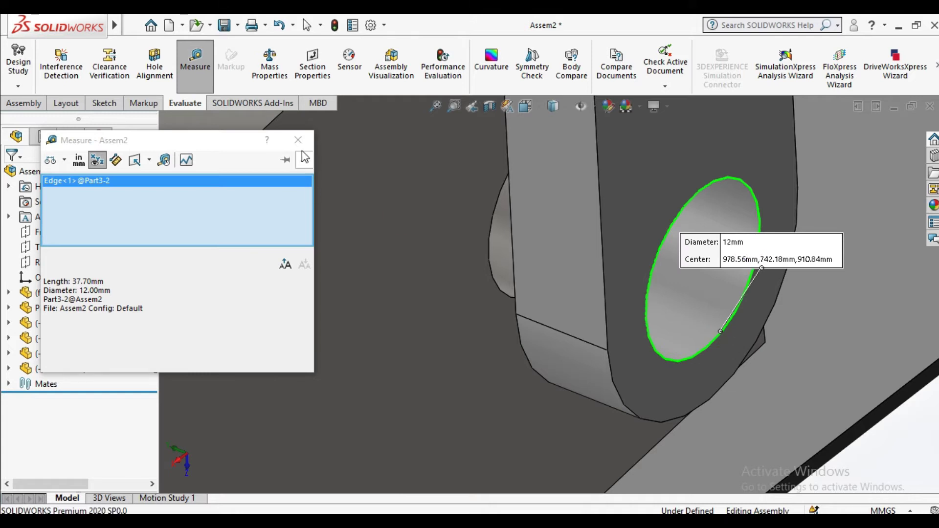
left_click(298, 140)
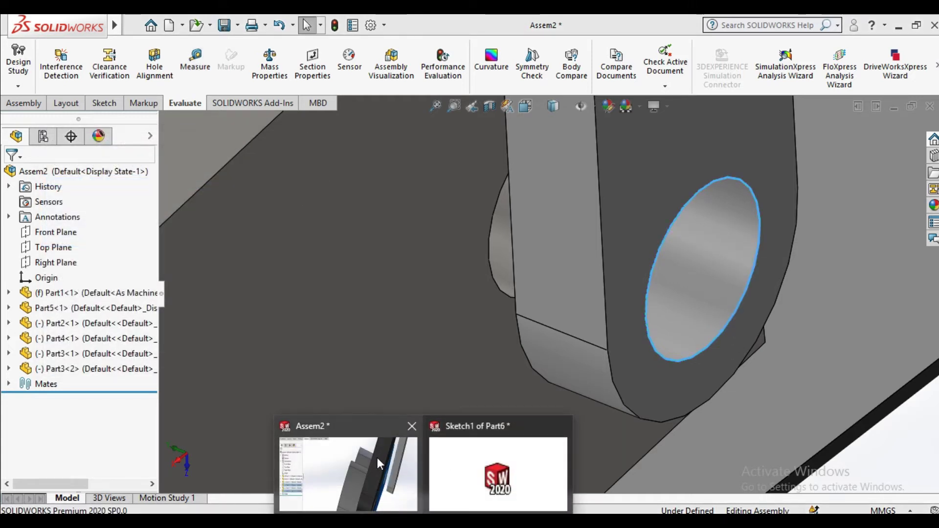
Step: Add a diameter dimension to the inner circle, first entering 12 mm
left_click(479, 476)
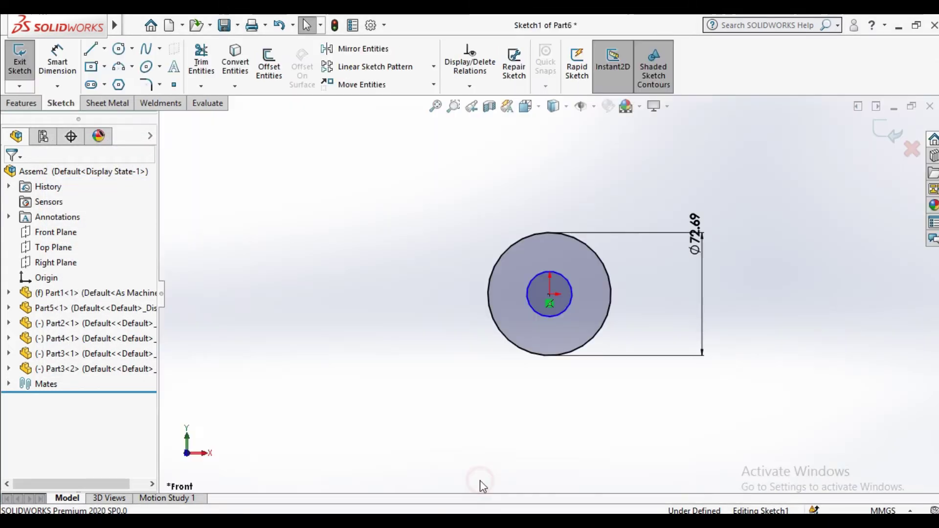
left_click(61, 70)
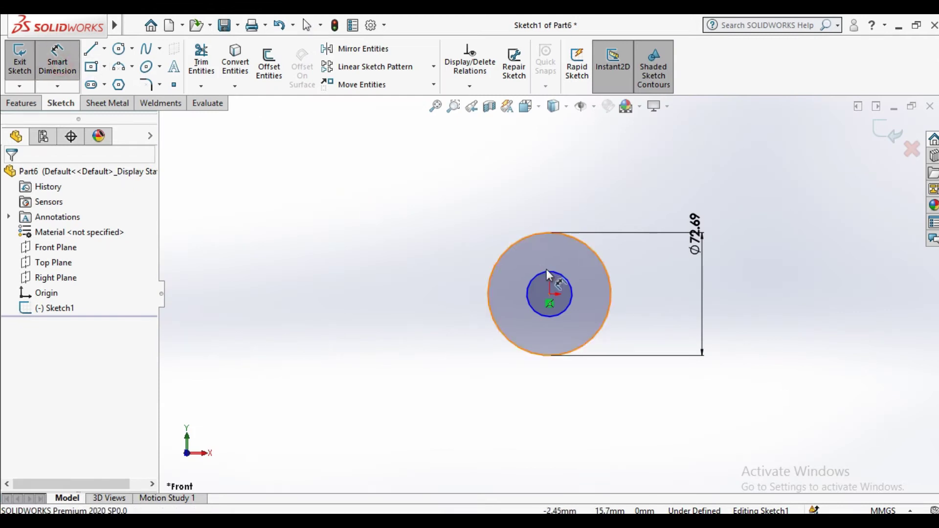
left_click(557, 272)
left_click(587, 184)
type("12")
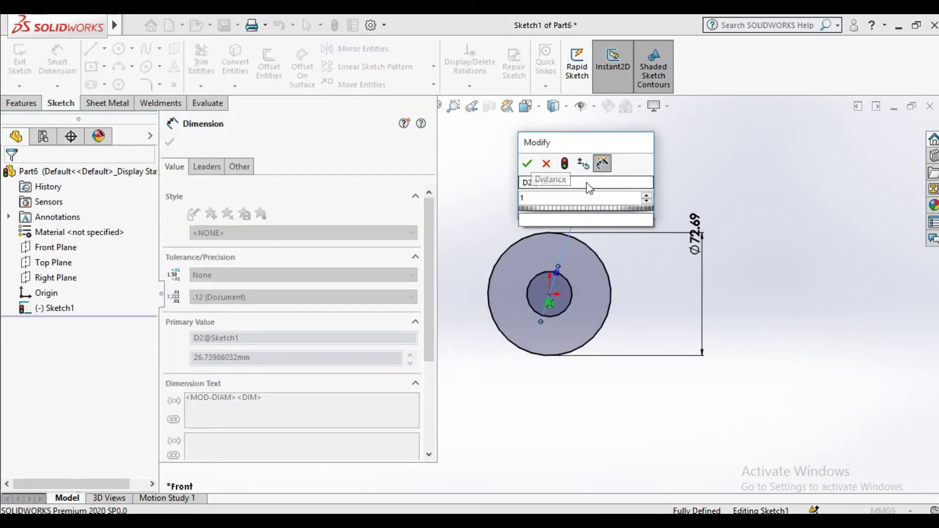
key("Return")
left_click(702, 247)
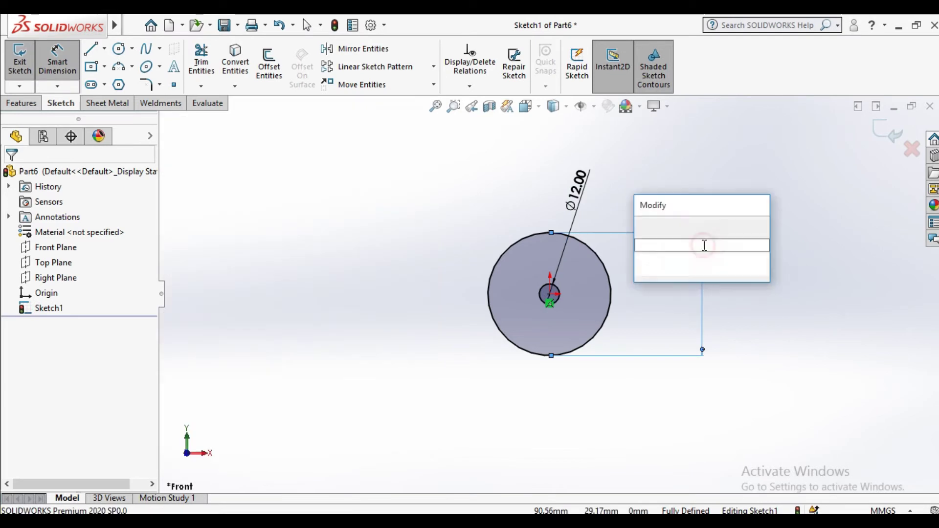
type("12.00mm")
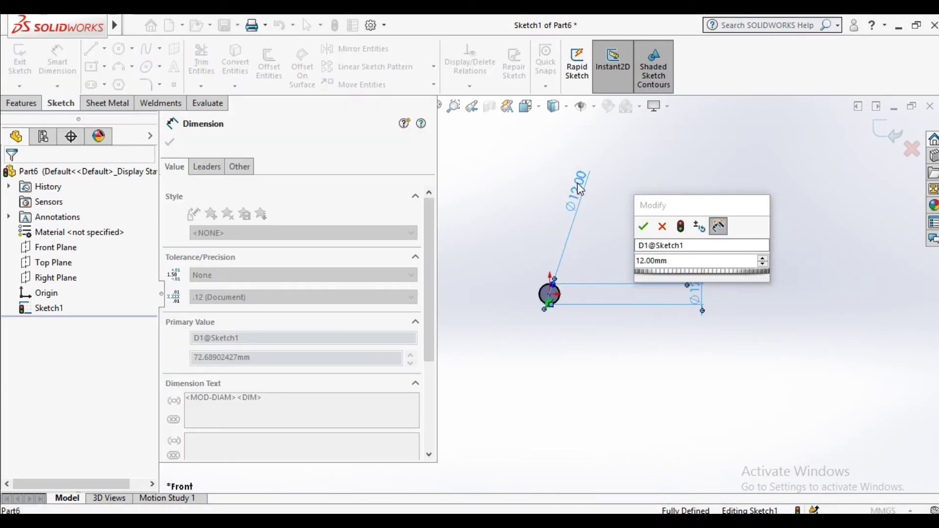
left_click(662, 226)
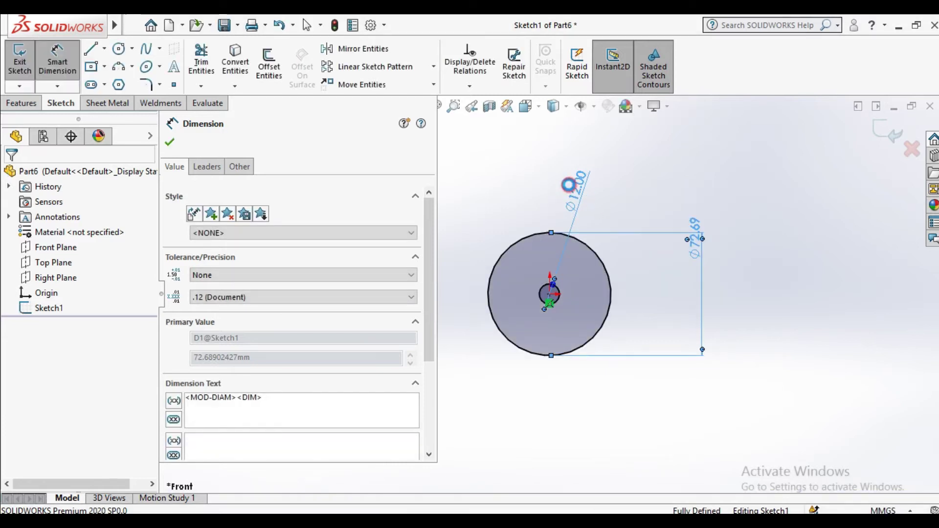
Step: Set the inner circle to Ø12.50 and the outer circle to Ø25.00
double_click(694, 239)
type("12.5")
key("Return")
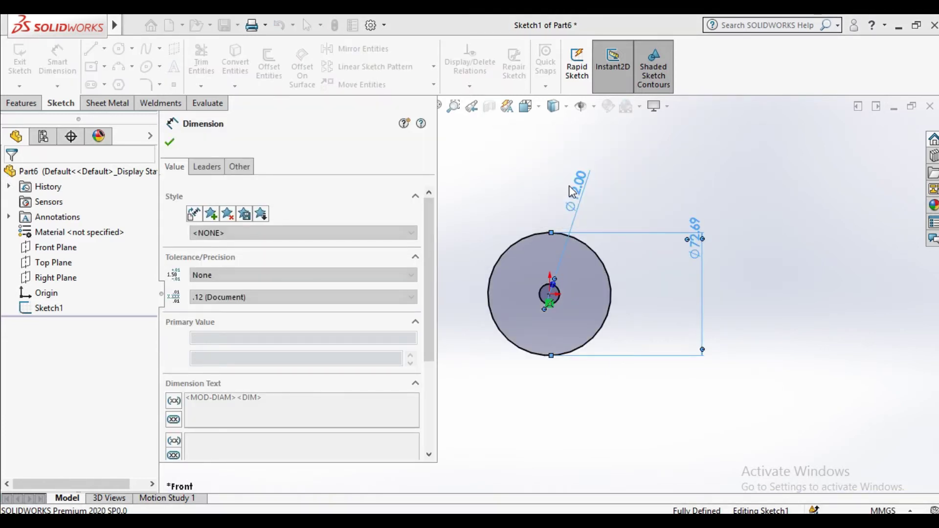
double_click(695, 247)
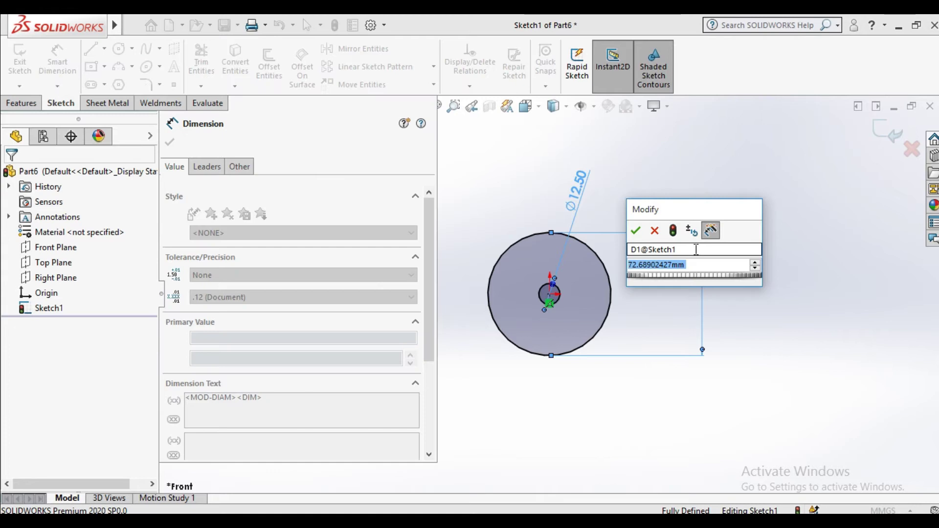
type("25")
key("Return")
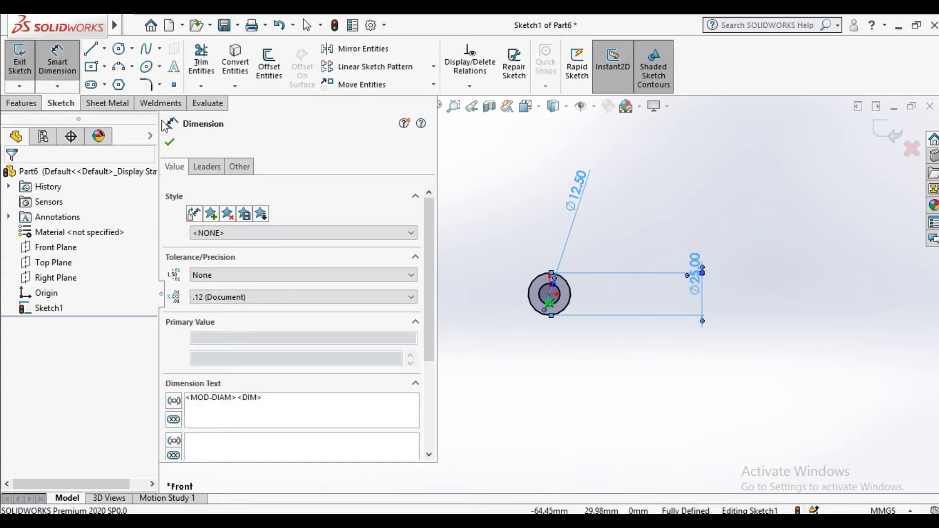
left_click(168, 145)
scroll(587, 330, "down", 5)
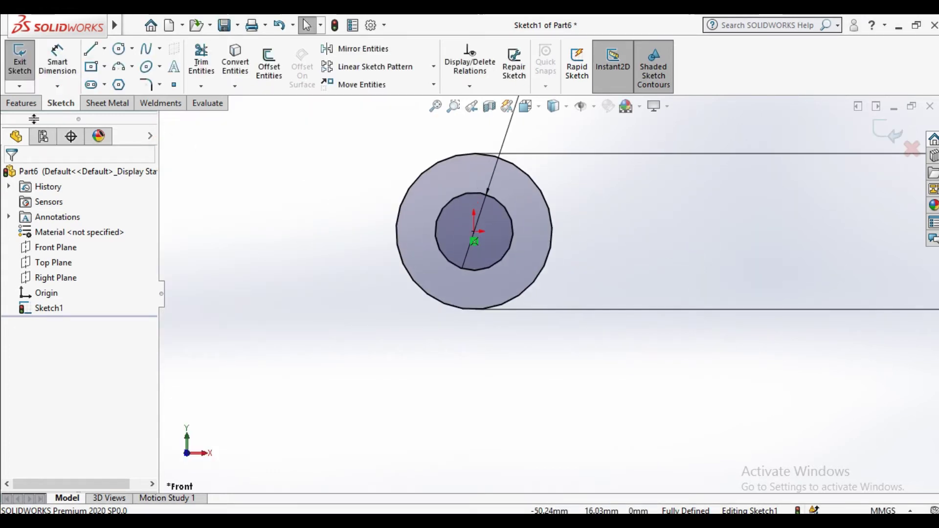
Step: Extrude the ring sketch 5 mm into a solid washer
left_click(22, 103)
left_click(25, 61)
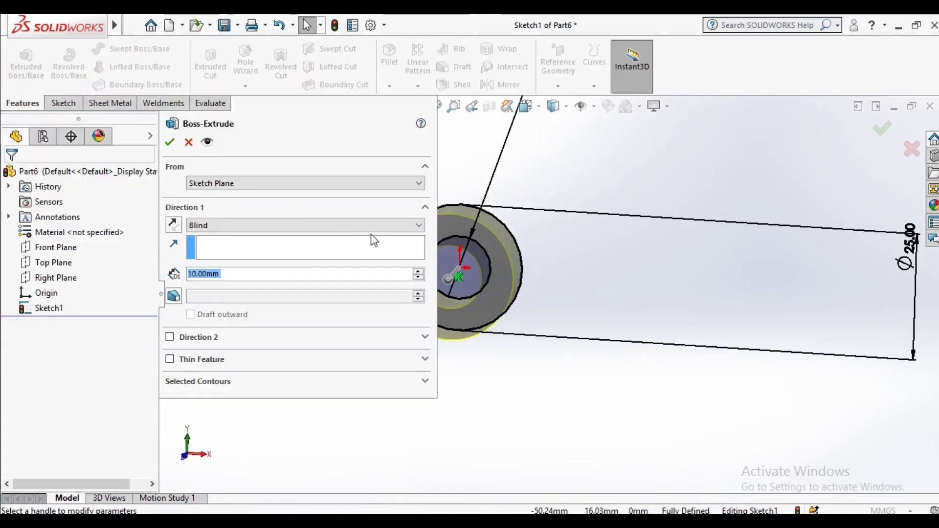
type("5")
key("Return")
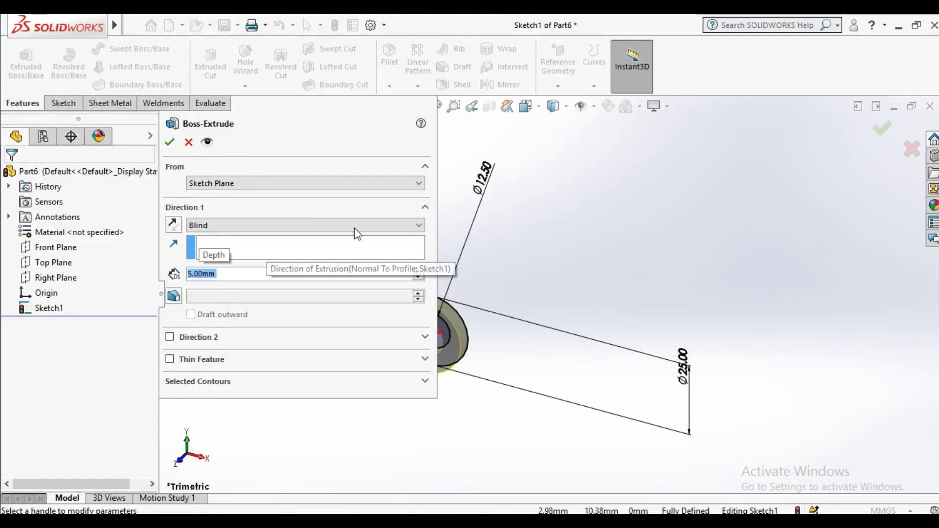
left_click(170, 142)
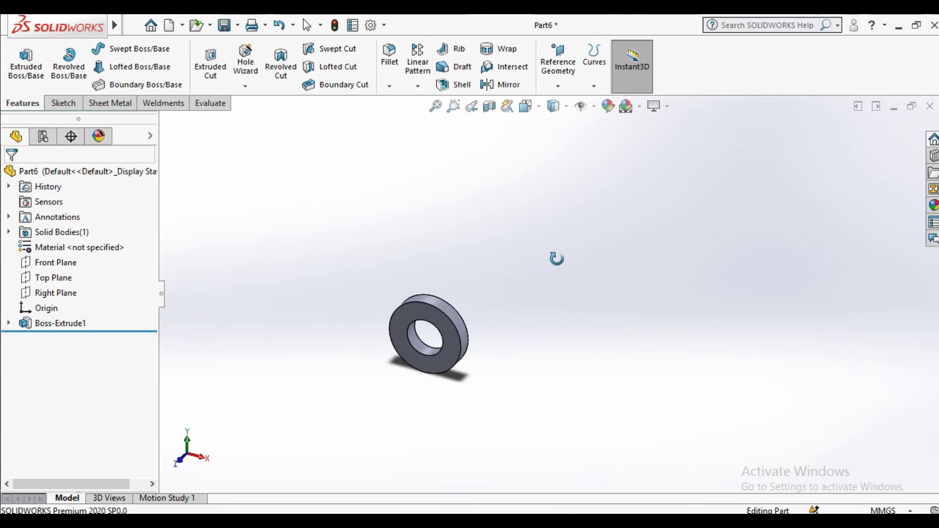
middle_click_drag(557, 258, 199, 88)
Step: Save the washer part as Part6
left_click(237, 25)
left_click(250, 58)
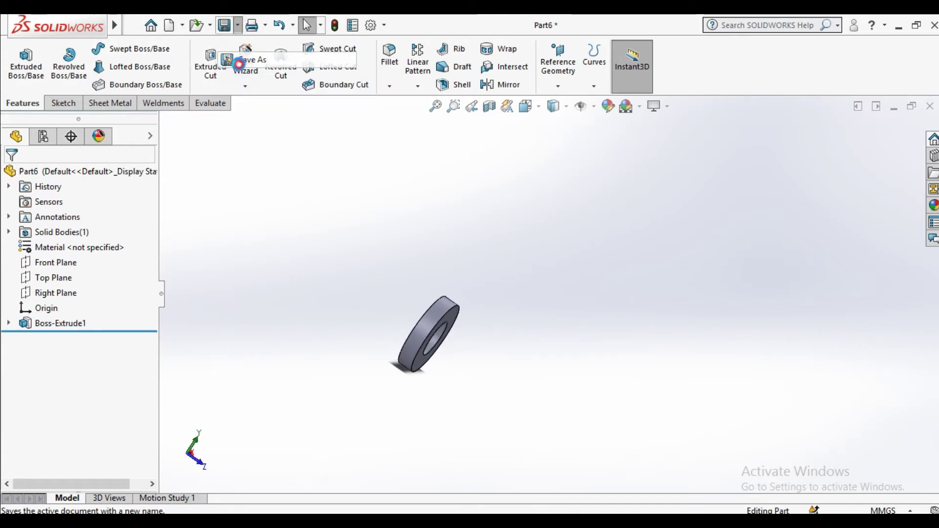
scroll(257, 277, "down", 3)
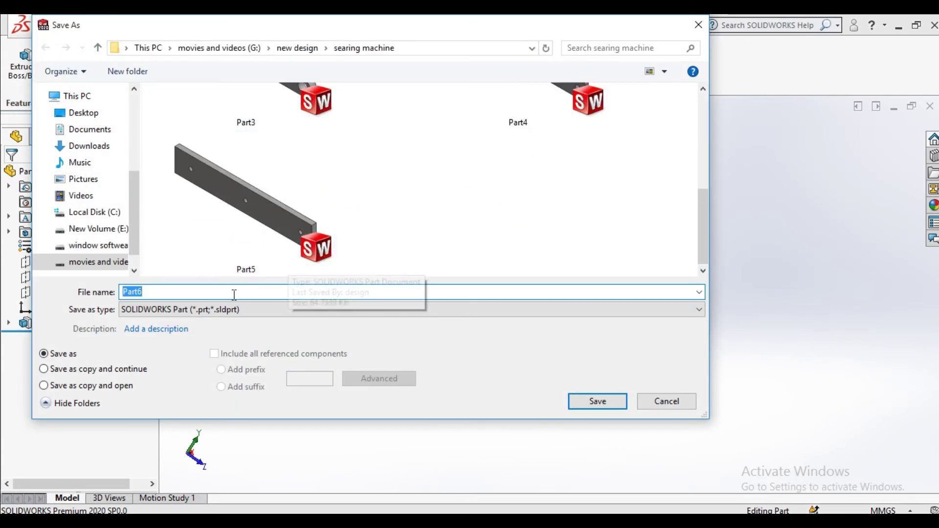
left_click(596, 402)
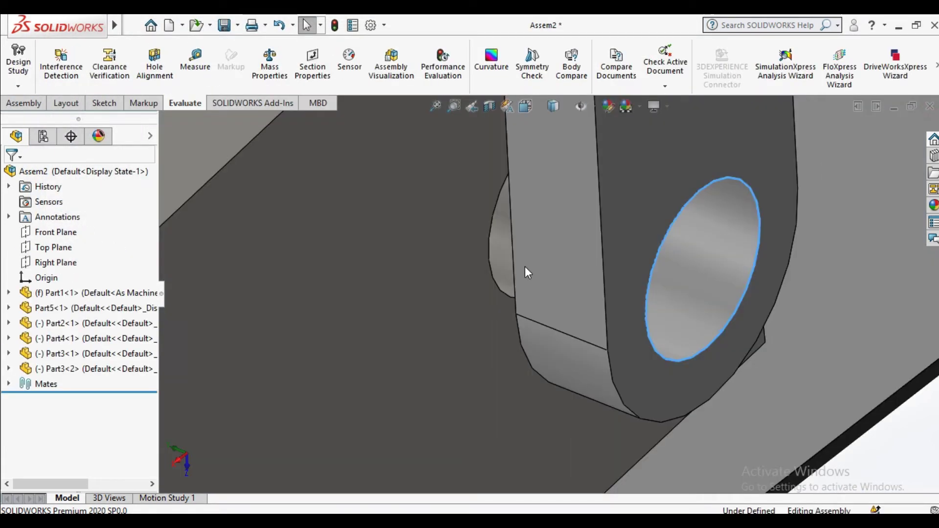
scroll(527, 273, "up", 3)
Step: Insert two copies of the Part6 washer into Assem2 beside the clevis
left_click(23, 103)
left_click(90, 67)
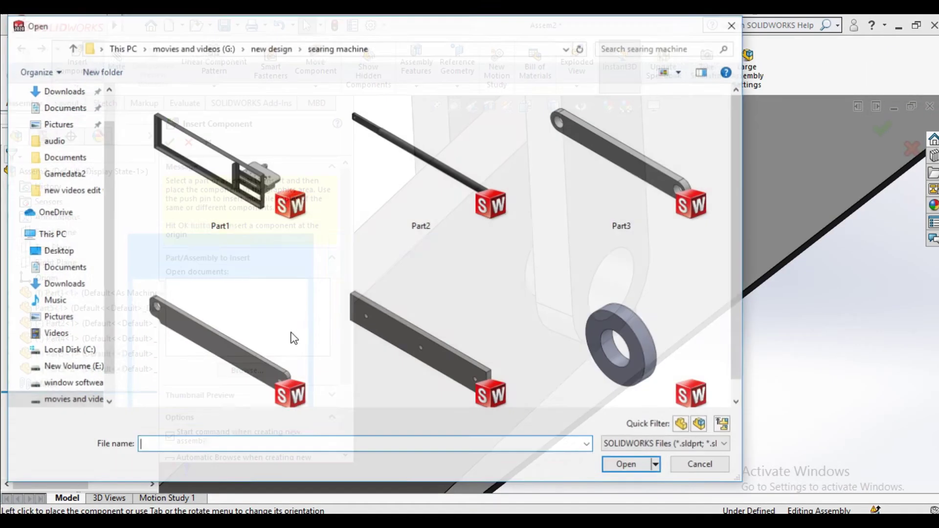
double_click(609, 326)
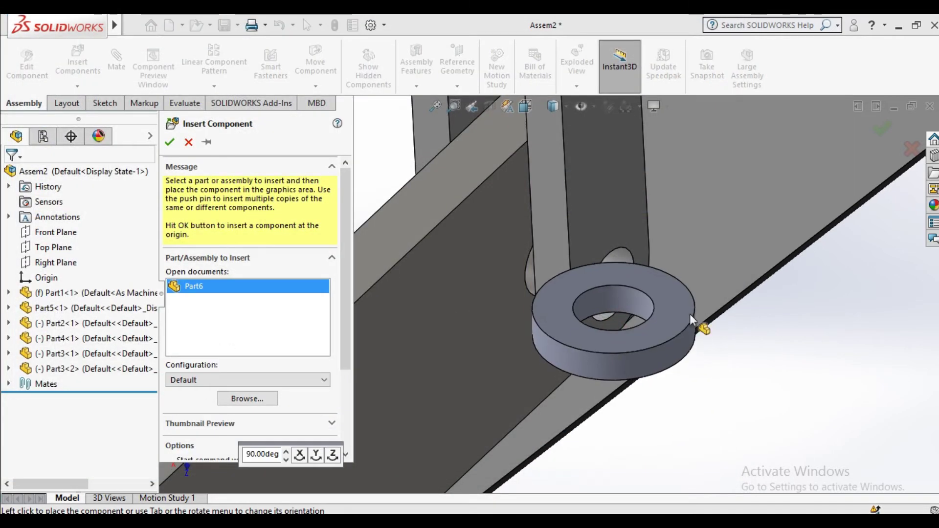
left_click(702, 323)
left_click(71, 66)
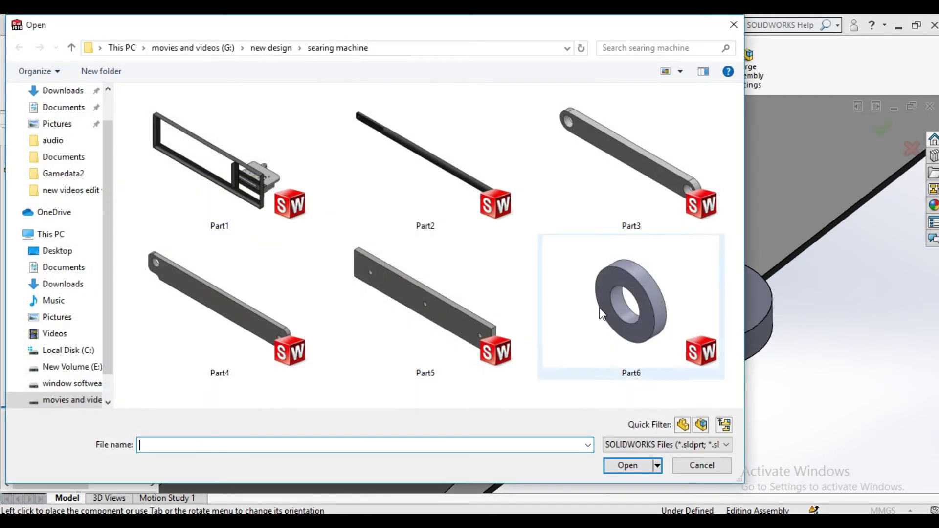
double_click(609, 299)
left_click(609, 337)
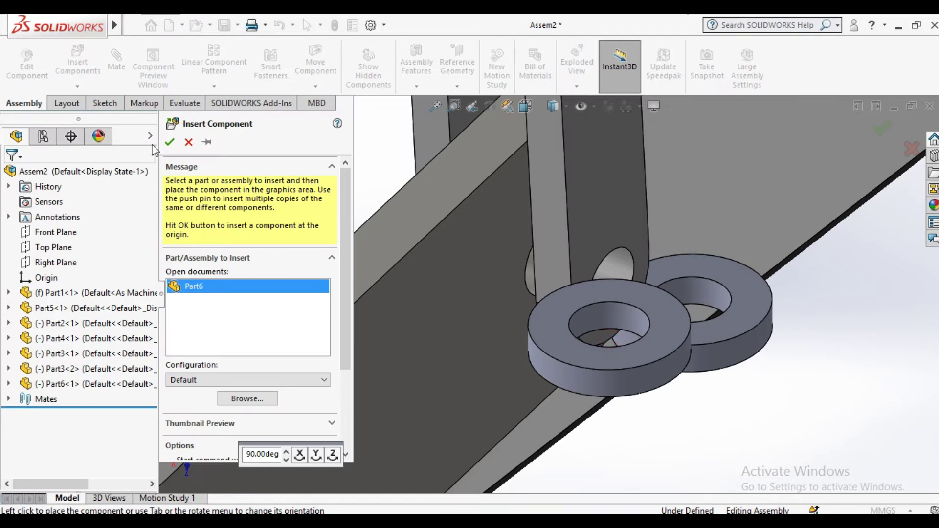
Step: Mate the washer's flat face coincident with the link's top face
left_click(117, 61)
scroll(523, 289, "down", 3)
left_click(520, 295)
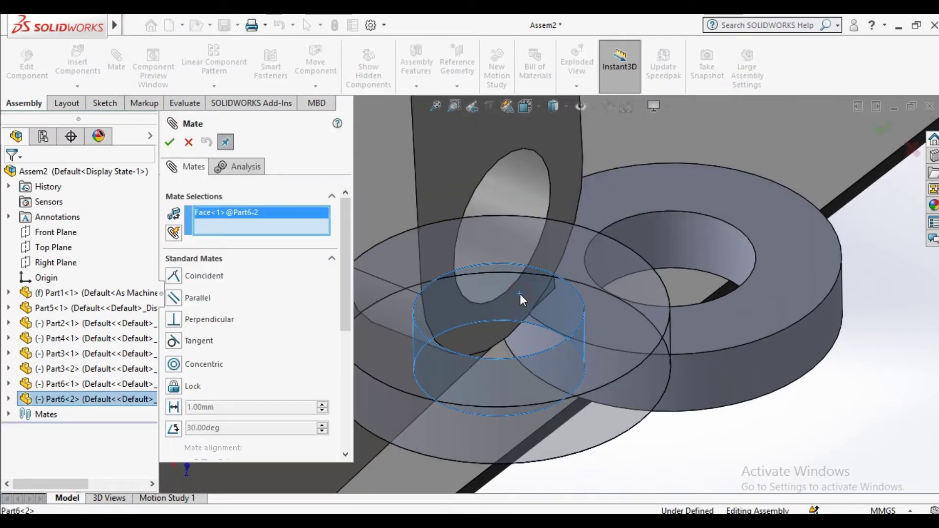
scroll(521, 294, "up", 4)
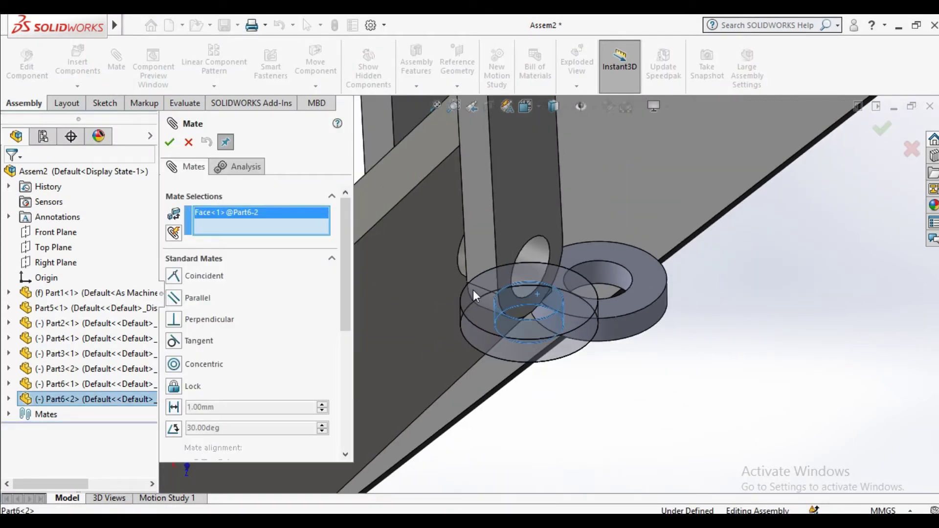
left_click(537, 255)
key("Return")
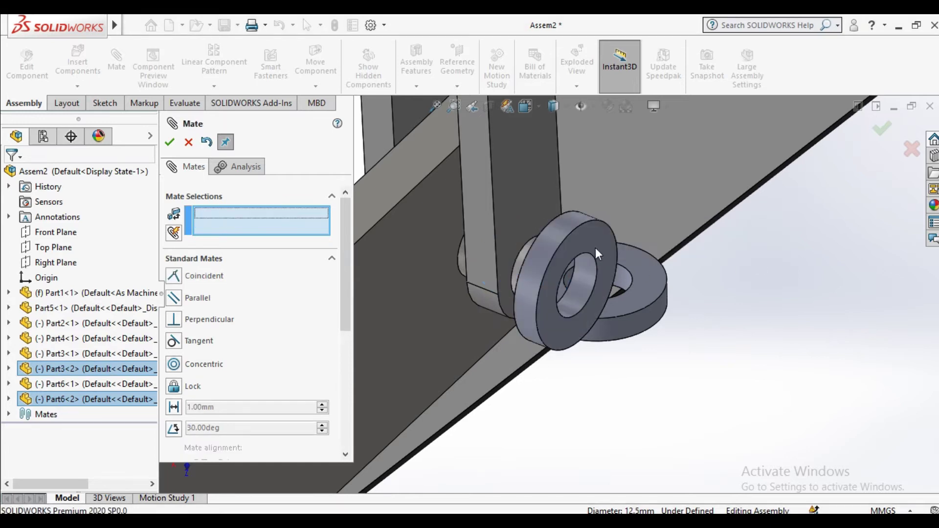
left_click(585, 256)
middle_click_drag(585, 256, 605, 193)
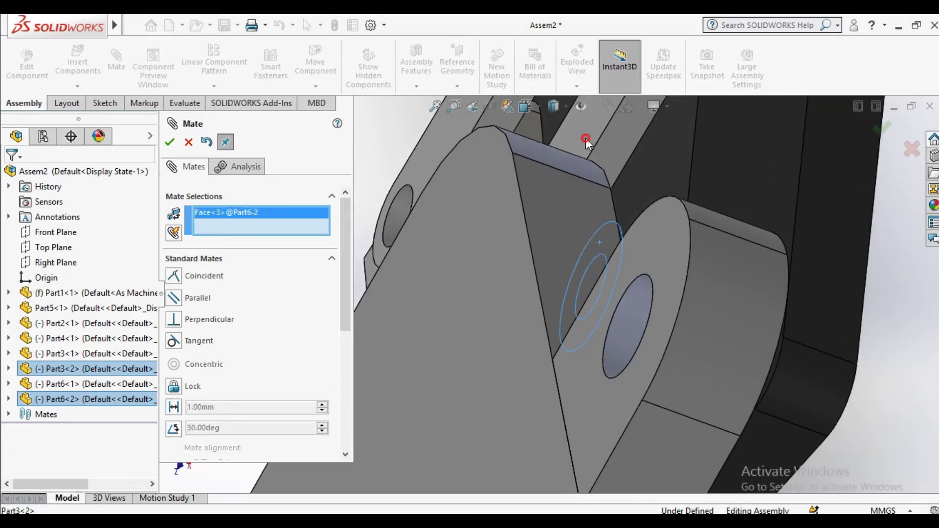
left_click(585, 138)
left_click(746, 123)
Step: Centre the washer on the link's pin hole with a concentric mate
mouse_move(727, 291)
middle_mouse_down()
mouse_move(474, 279)
mouse_move(555, 345)
mouse_move(506, 328)
mouse_move(524, 356)
mouse_move(461, 334)
mouse_move(442, 287)
mouse_move(460, 242)
middle_mouse_up()
left_click(461, 243)
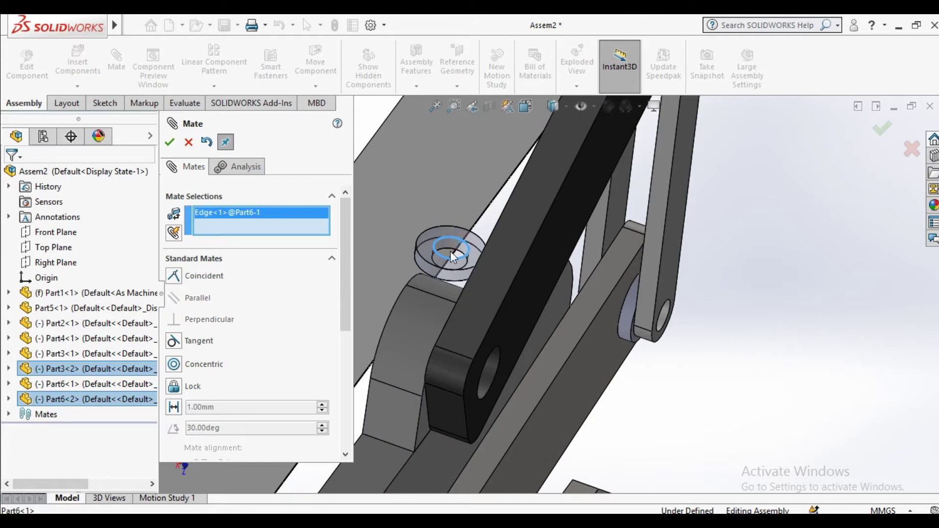
scroll(450, 254, "down", 3)
right_click(296, 214)
left_click(321, 236)
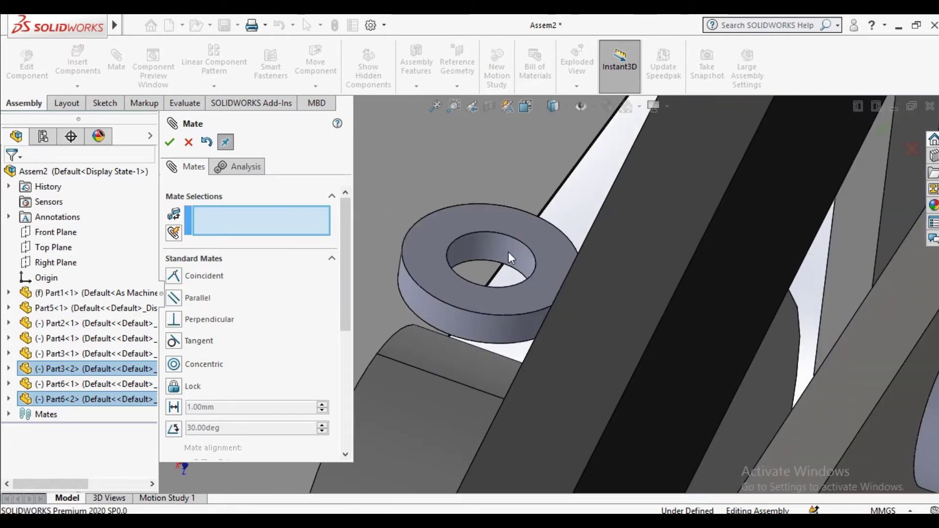
left_click(509, 258)
scroll(508, 258, "up", 3)
scroll(779, 363, "down", 3)
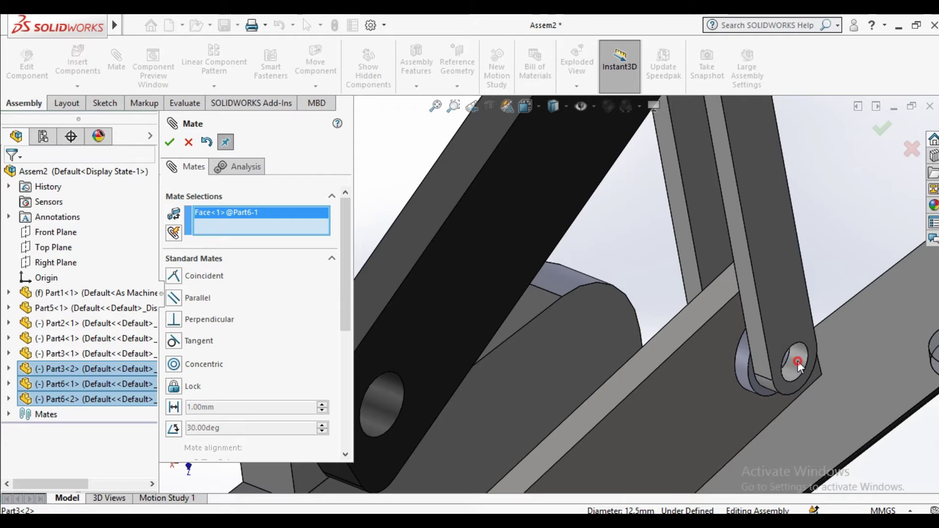
left_click(797, 363)
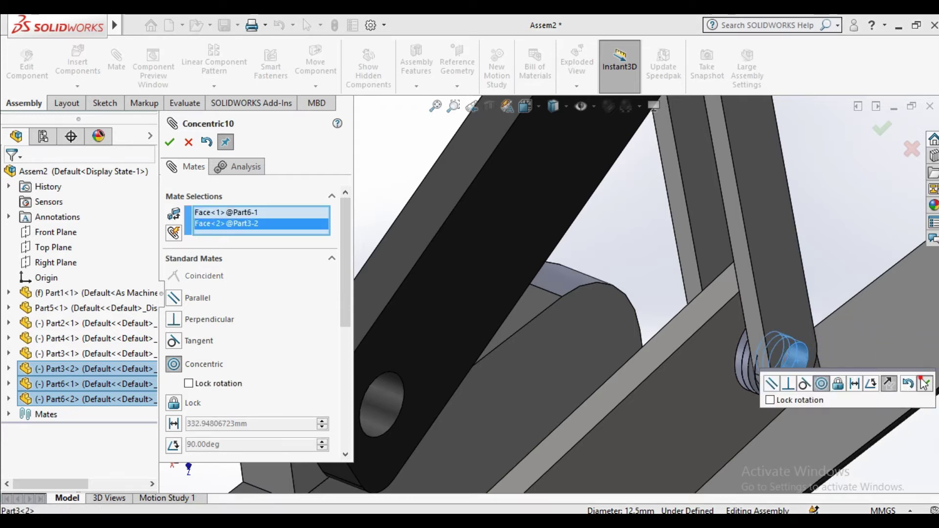
left_click(923, 384)
left_click(170, 142)
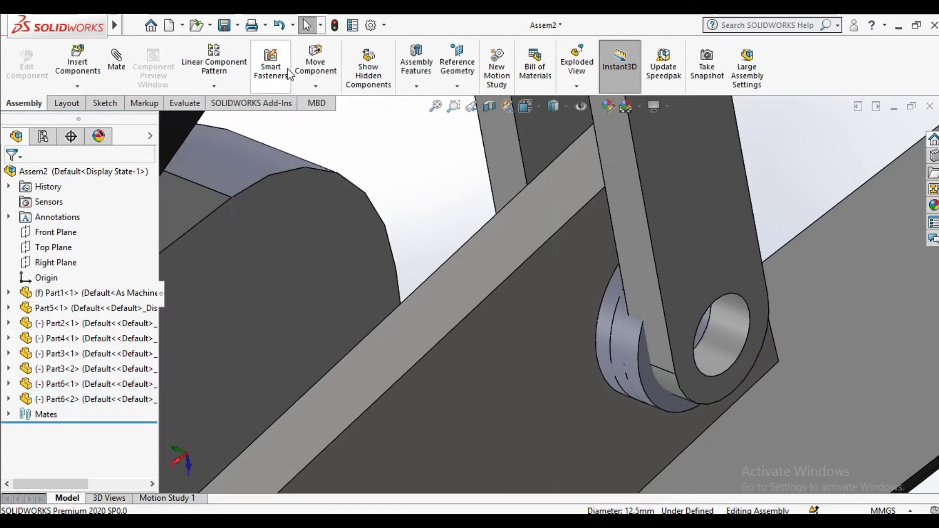
Step: Move the other washer to the upper-left lug and mate it flush against the lug face
left_click(315, 64)
left_click(634, 373)
left_click_drag(596, 351, 428, 268)
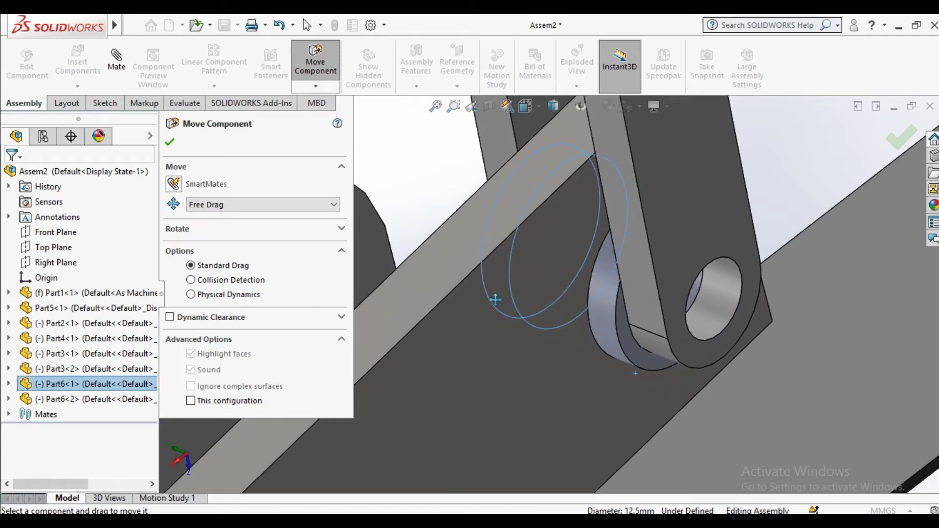
left_click(170, 142)
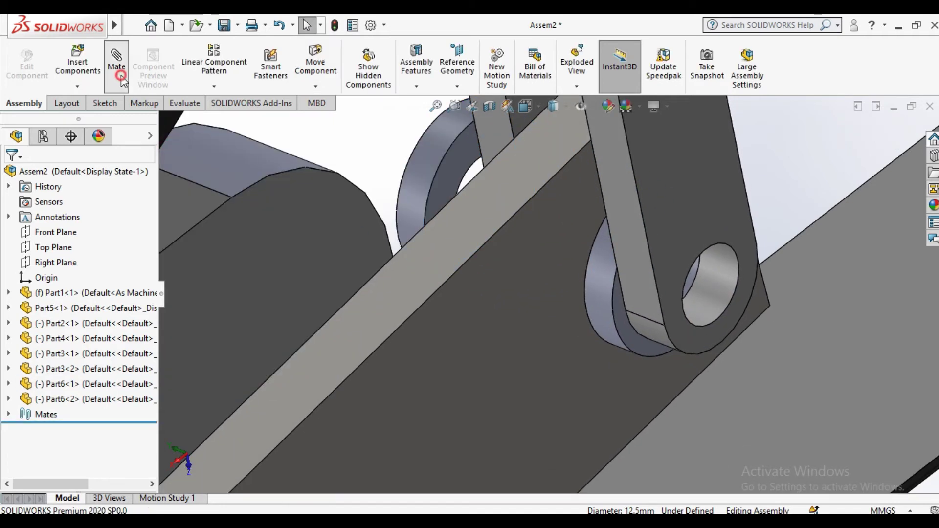
left_click(116, 59)
left_click(452, 157)
middle_click_drag(466, 185, 488, 257)
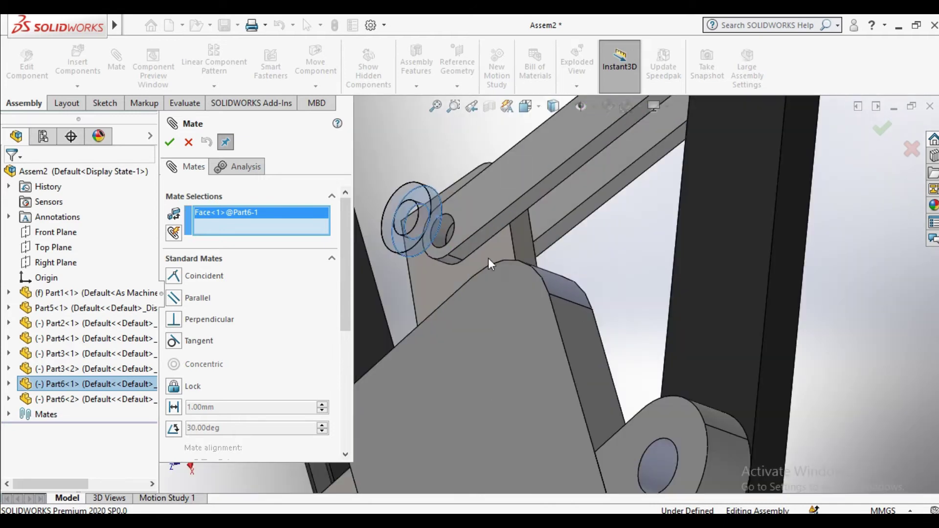
left_click(488, 258)
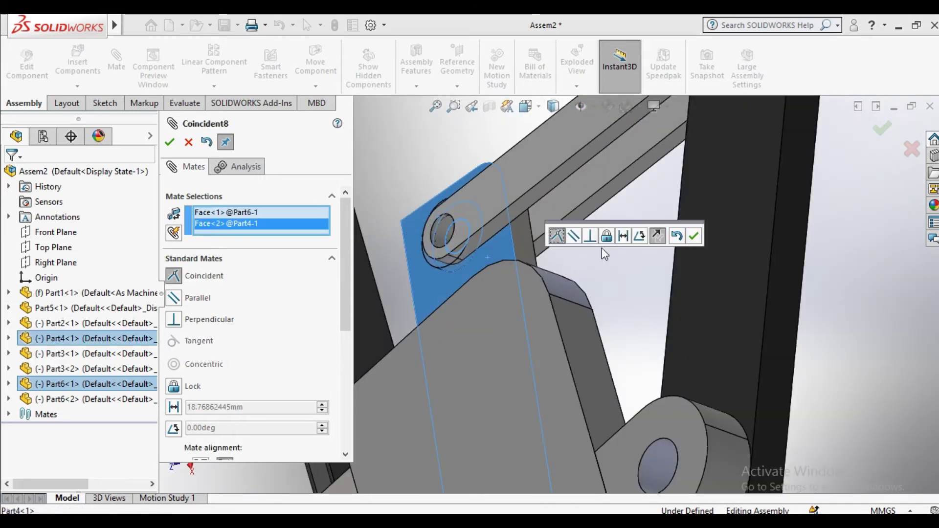
left_click(694, 237)
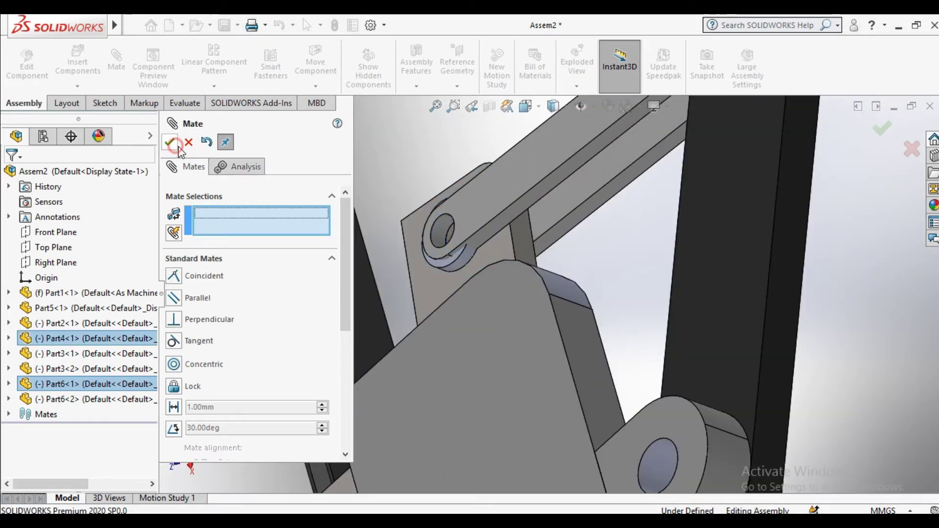
left_click(171, 143)
scroll(538, 294, "up", 5)
mouse_move(538, 294)
middle_mouse_down()
mouse_move(601, 348)
mouse_move(595, 298)
middle_mouse_up()
scroll(594, 300, "down", 5)
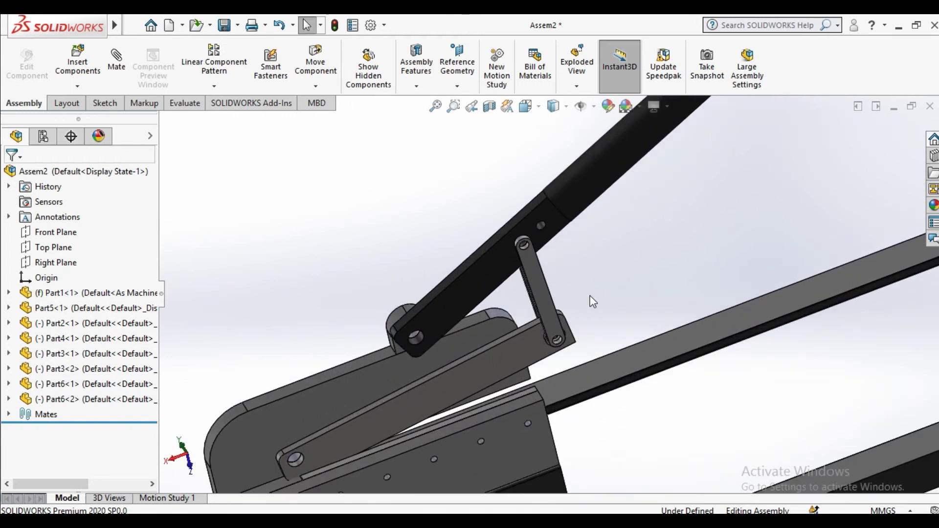
scroll(606, 274, "up", 3)
left_click(316, 64)
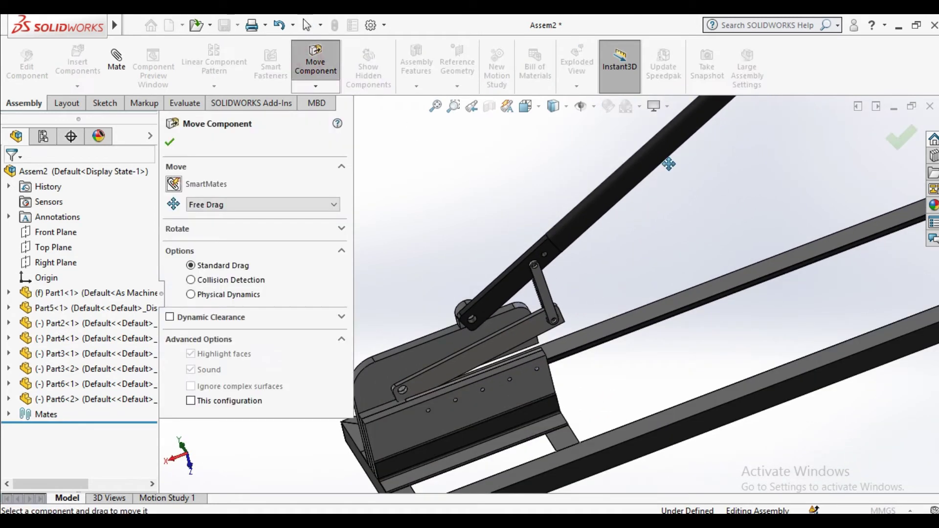
mouse_move(652, 157)
left_mouse_down()
mouse_move(696, 210)
mouse_move(506, 157)
left_mouse_up()
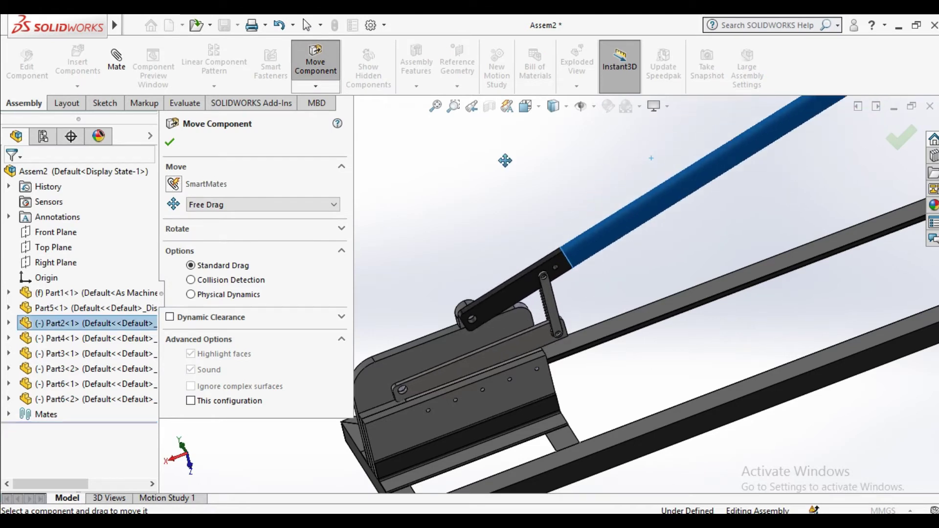
left_click(170, 142)
scroll(465, 244, "up", 3)
scroll(482, 255, "down", 3)
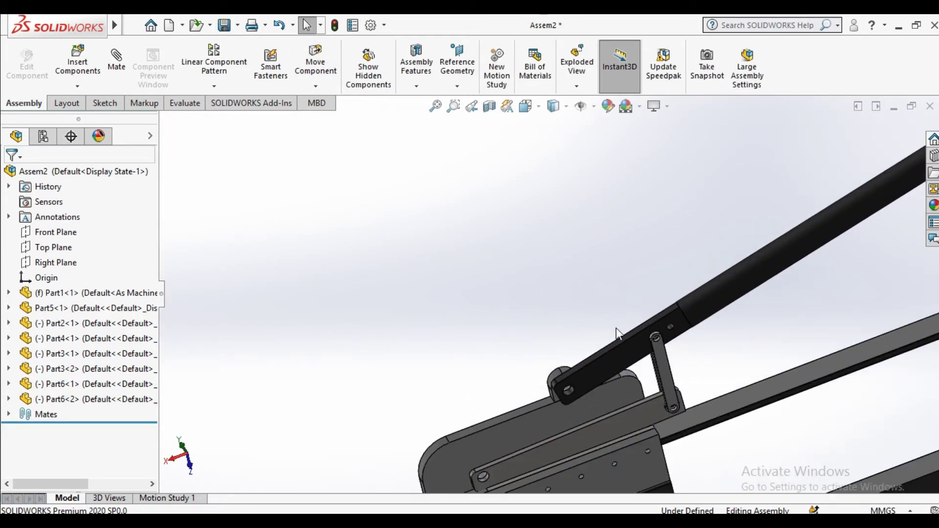
scroll(509, 274, "up", 3)
scroll(538, 288, "down", 4)
scroll(538, 287, "up", 2)
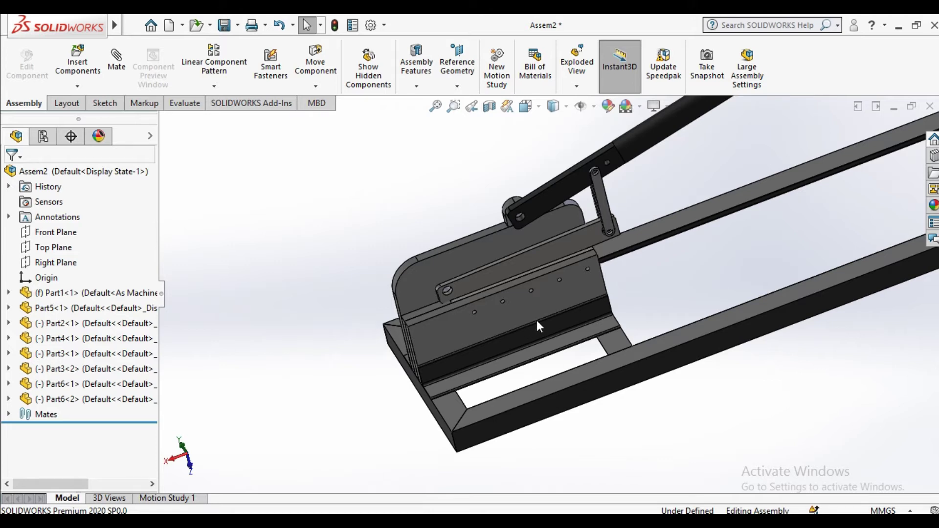
scroll(573, 265, "up", 2)
scroll(563, 244, "down", 1)
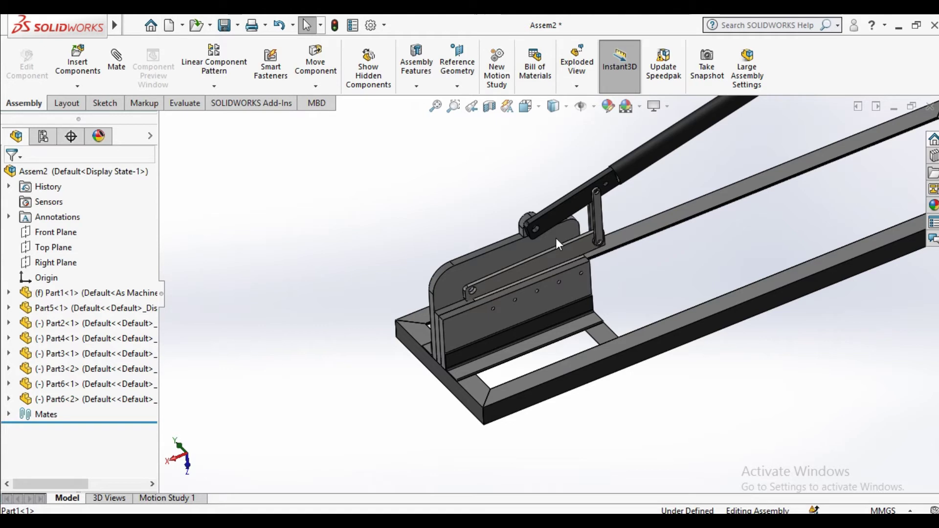
Step: Activate the Toolbox add-in and browse to ISO Bolts and Screws, Hex Bolts - Structural
scroll(555, 237, "down", 3)
left_click(933, 155)
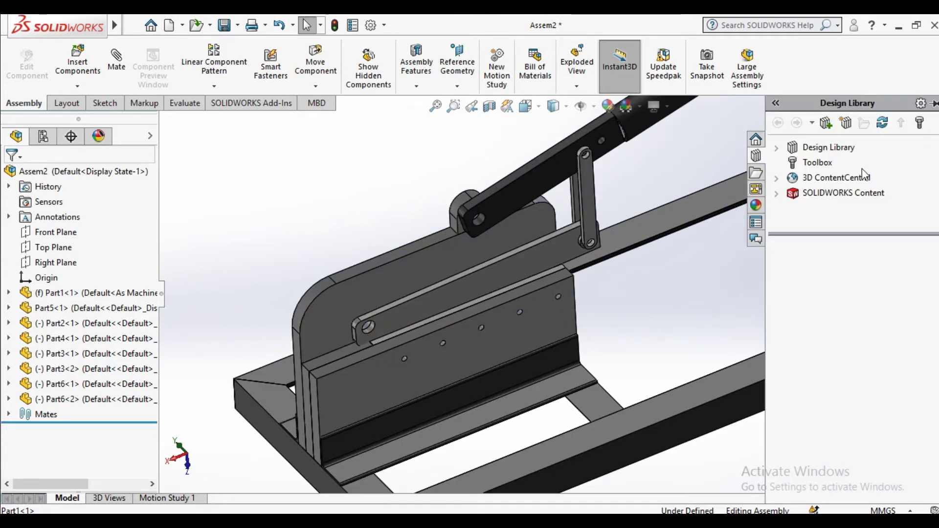
left_click(815, 162)
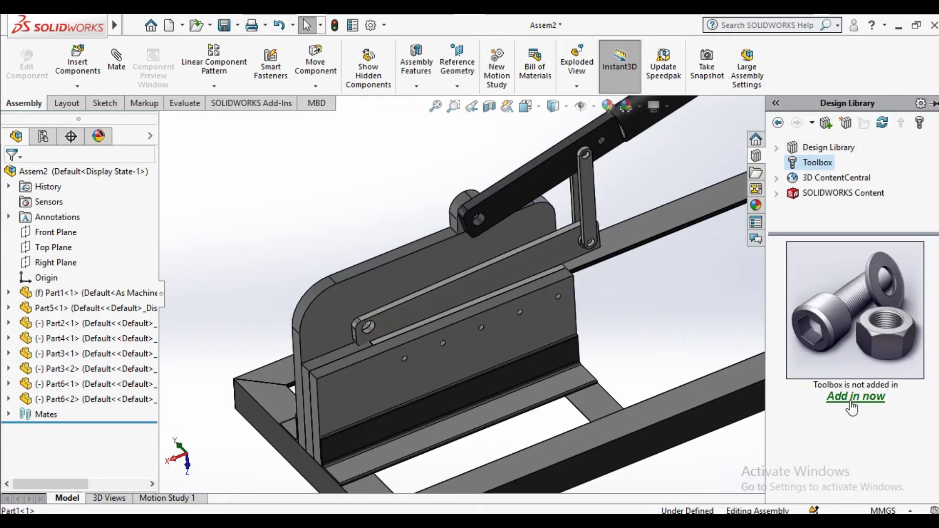
left_click(851, 397)
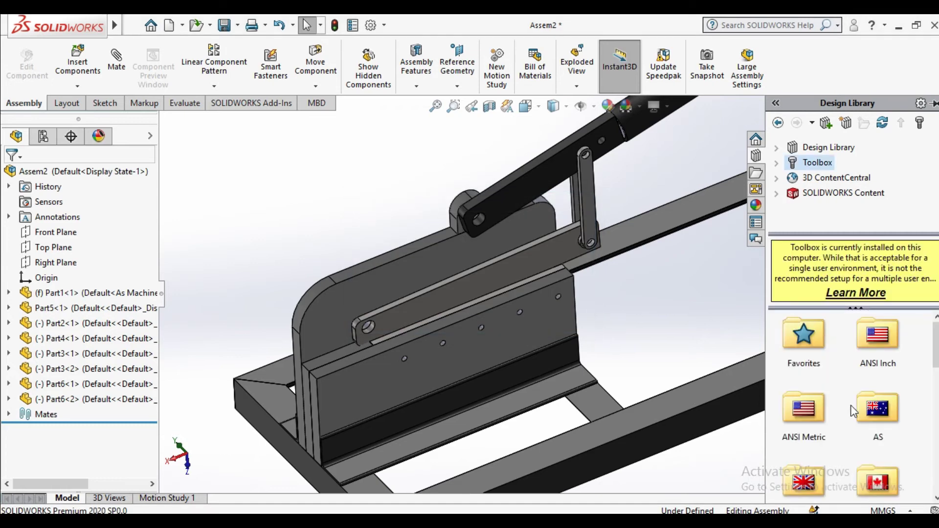
scroll(856, 402, "down", 2)
scroll(858, 400, "up", 5)
double_click(873, 416)
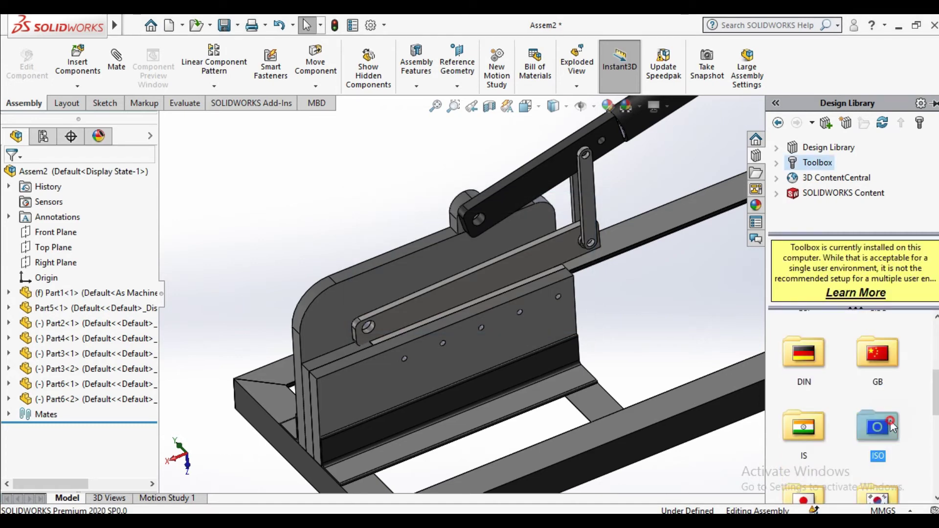
double_click(877, 337)
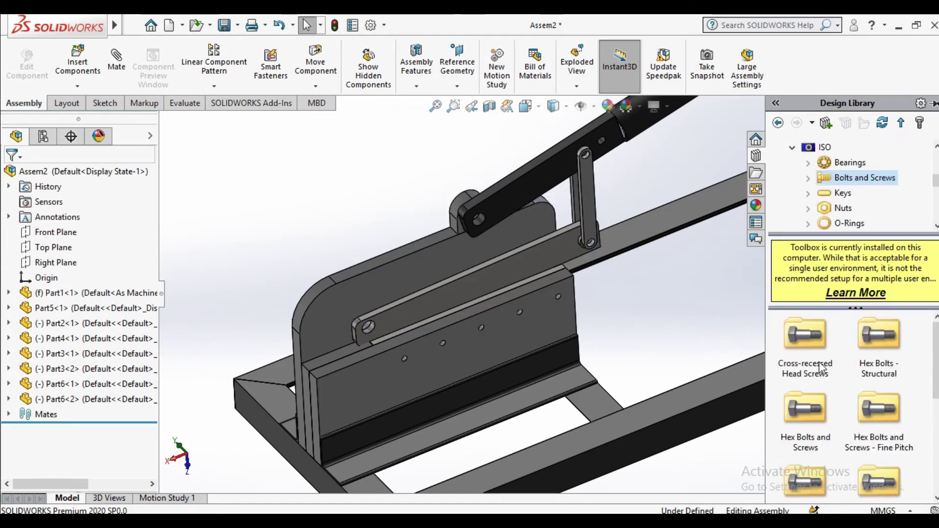
double_click(878, 335)
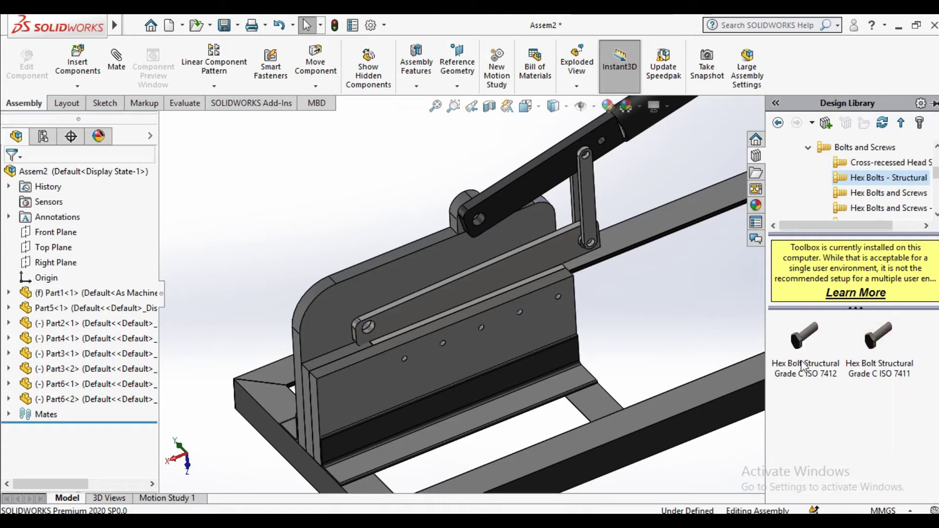
Step: Preview a structural hex bolt in the assembly, then cancel the insertion
left_click_drag(804, 348, 613, 341)
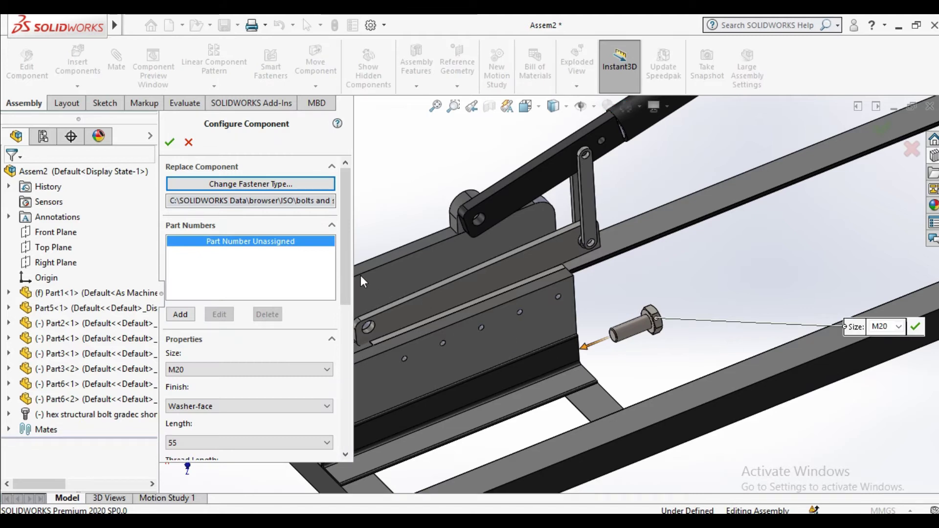
left_click(217, 371)
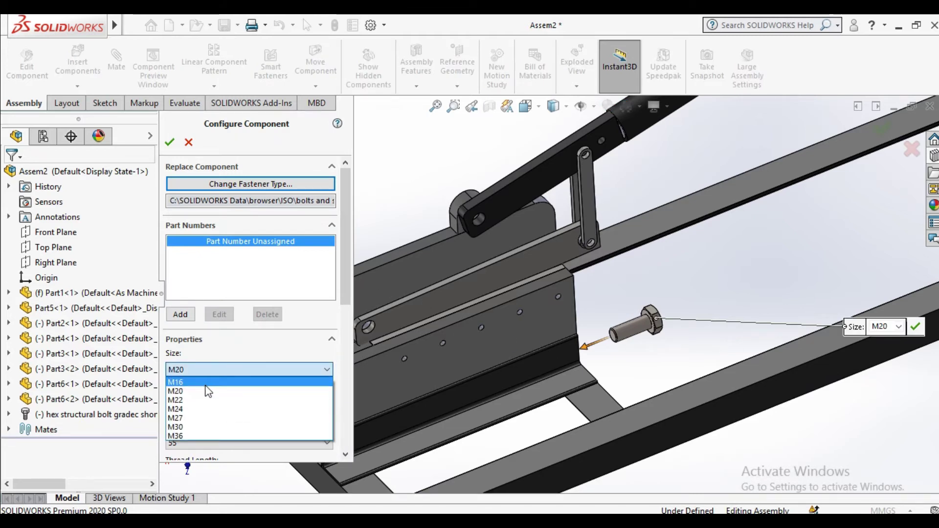
left_click(189, 142)
left_click(188, 141)
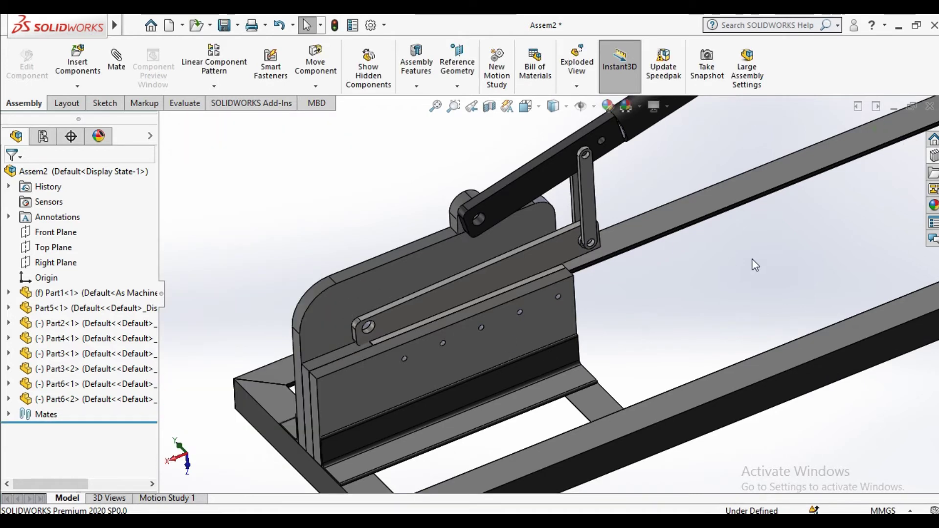
Step: Preview an M8 ISO hex bolt in the assembly, then cancel the insertion
left_click(933, 155)
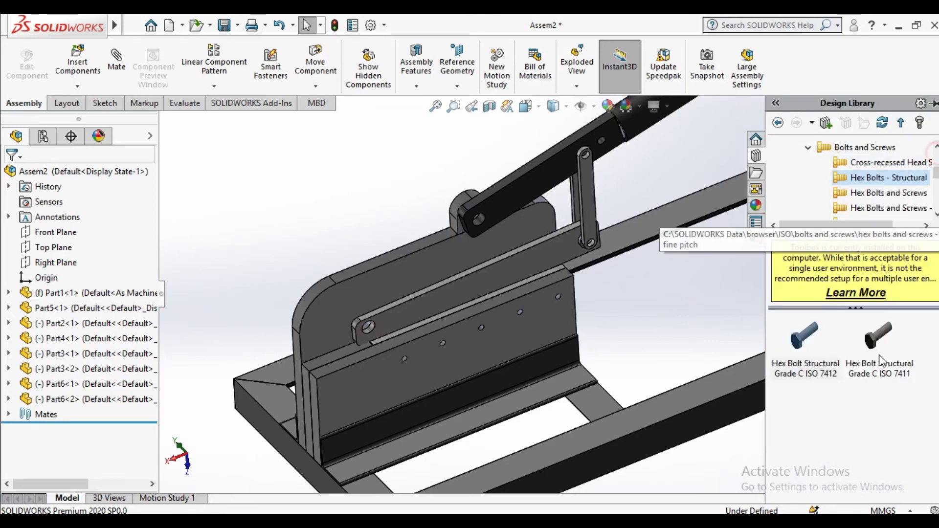
left_click(864, 195)
left_click_drag(814, 350, 706, 304)
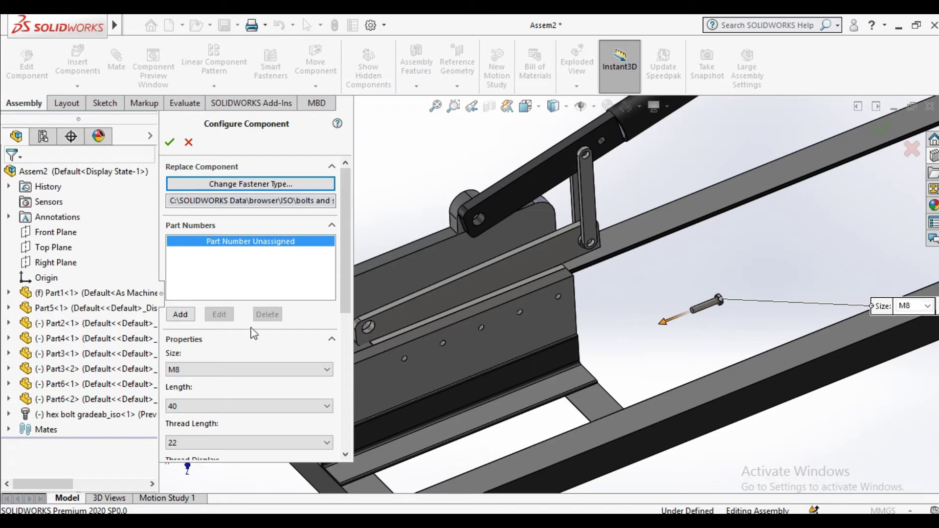
left_click(195, 370)
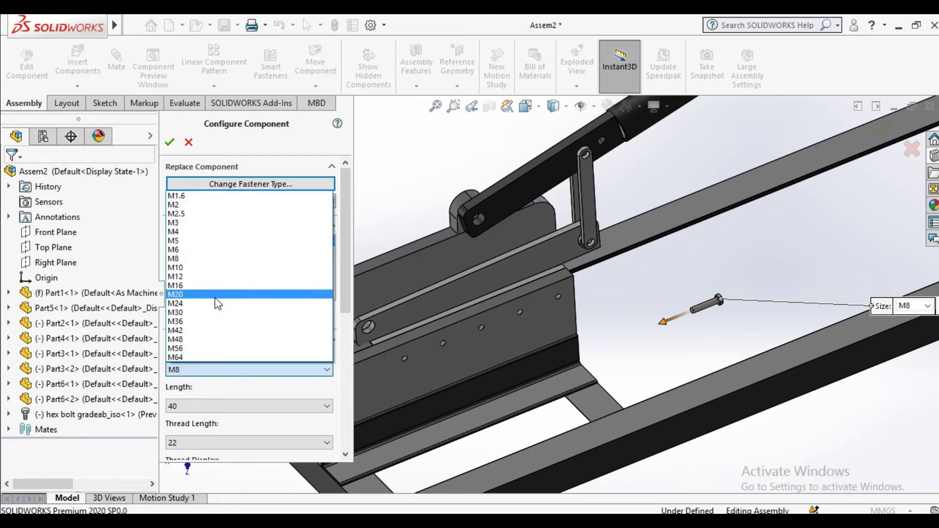
left_click(188, 141)
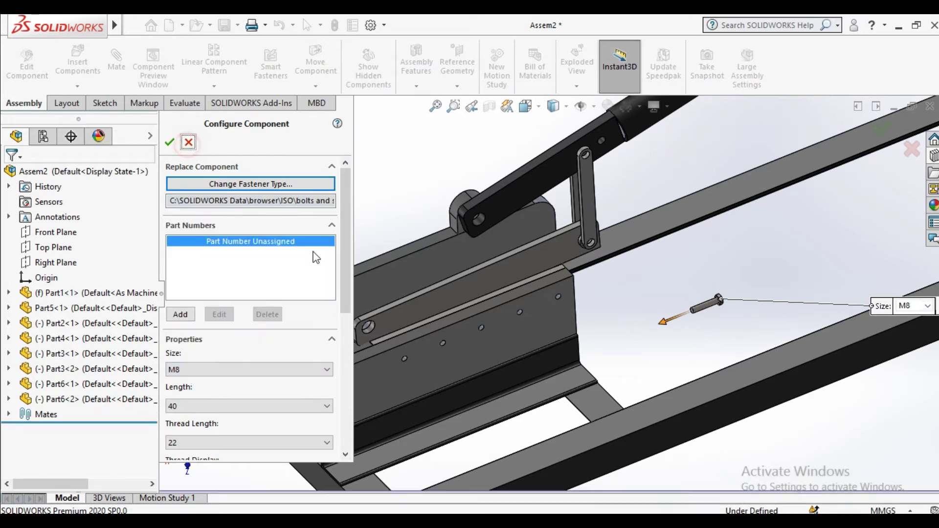
key("Escape")
scroll(406, 298, "down", 3)
scroll(485, 343, "down", 2)
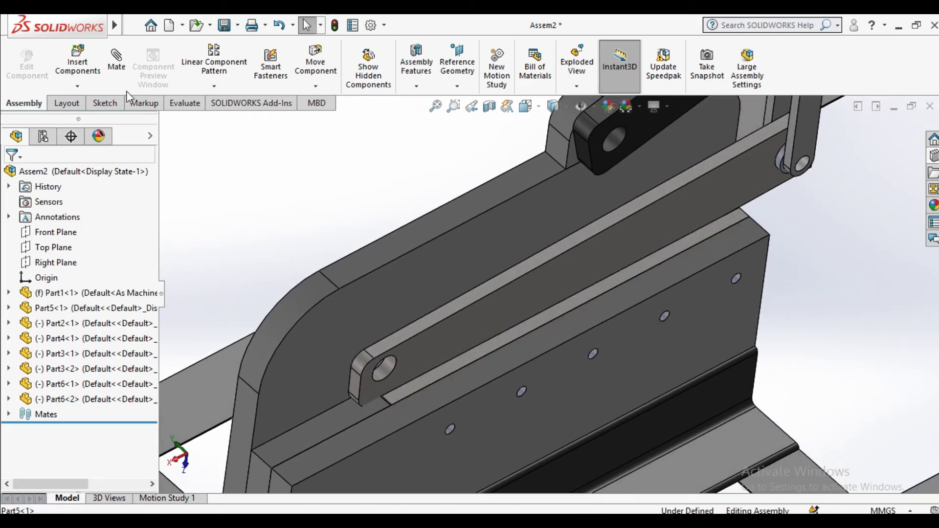
Step: Measure the gap between the Part1 and Part5 faces: parallel, 30 mm apart
left_click(181, 102)
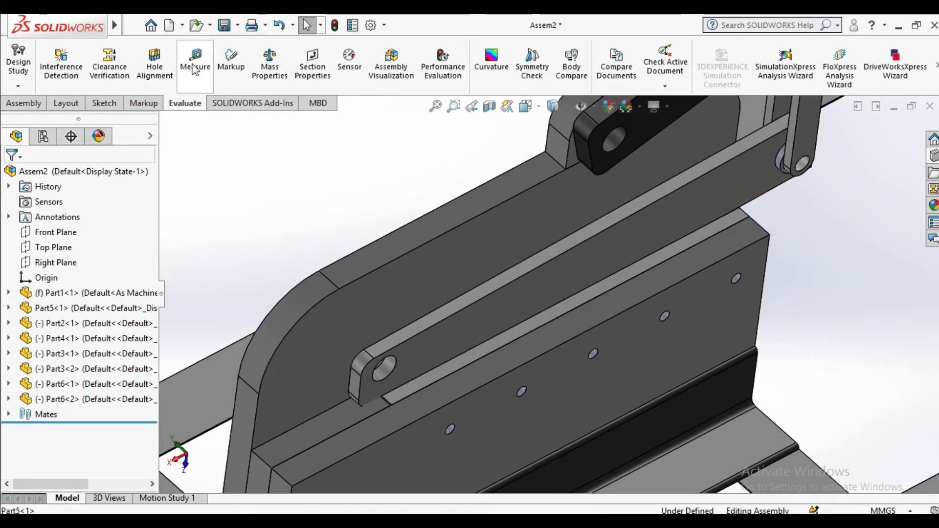
left_click(195, 67)
left_click(506, 383)
mouse_move(507, 383)
middle_mouse_down()
mouse_move(529, 404)
mouse_move(420, 386)
mouse_move(444, 362)
middle_mouse_up()
left_click(427, 361)
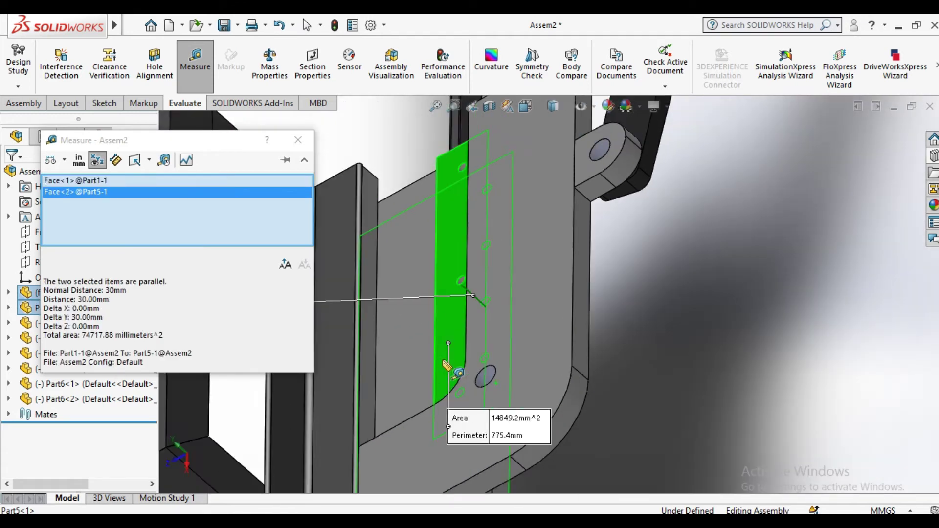
left_click(310, 147)
mouse_move(683, 373)
middle_mouse_down()
mouse_move(662, 331)
mouse_move(382, 295)
middle_mouse_up()
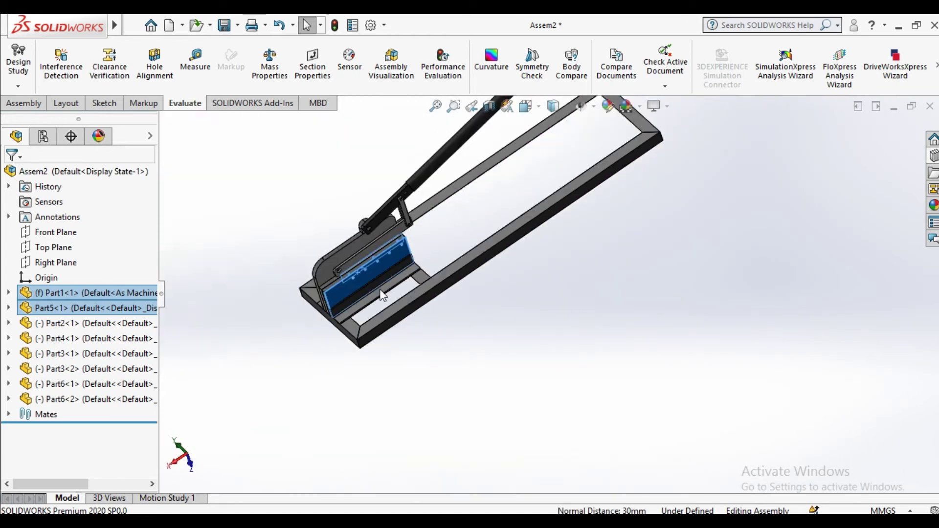
left_click(464, 239)
Step: Measure a blade hole's edge, then clear the selections and close Measure
left_click(195, 60)
scroll(436, 212, "down", 5)
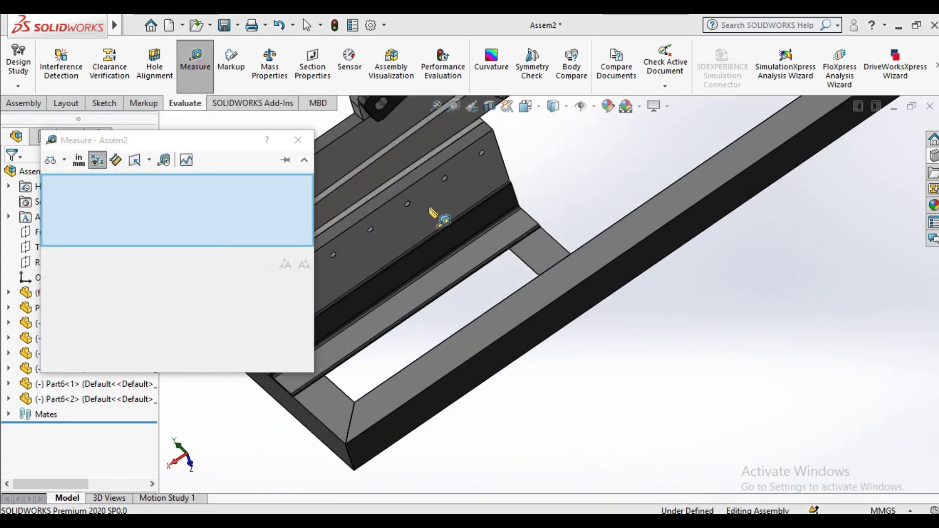
scroll(530, 198, "down", 5)
scroll(521, 189, "down", 3)
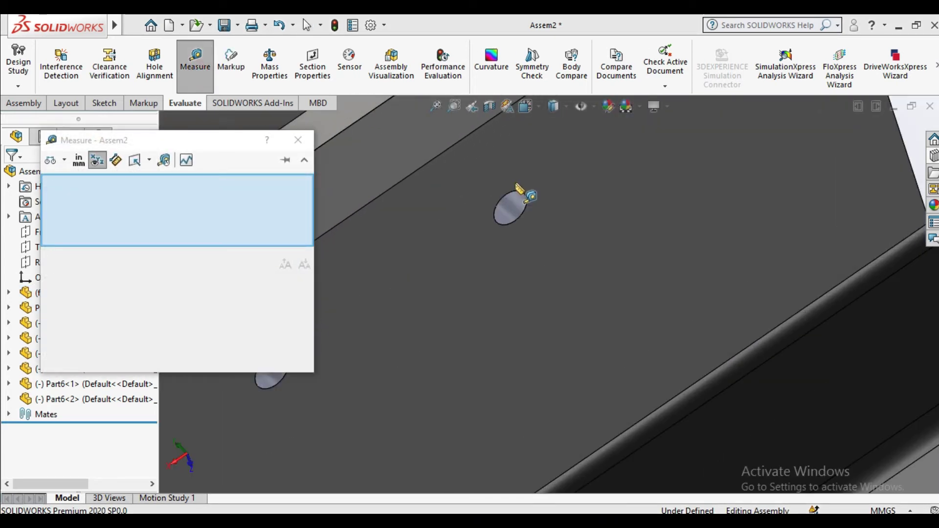
left_click(519, 215)
right_click(204, 198)
left_click(235, 203)
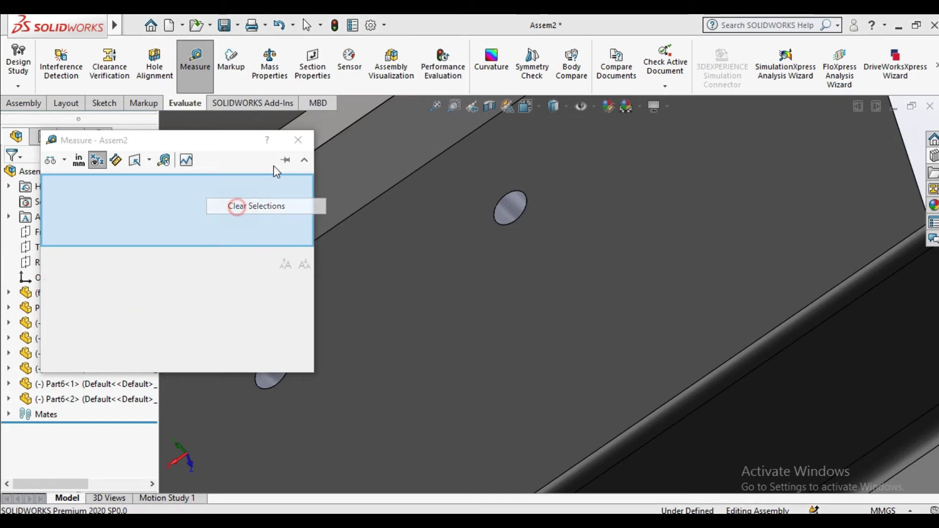
left_click(298, 140)
scroll(506, 259, "up", 3)
scroll(523, 259, "down", 3)
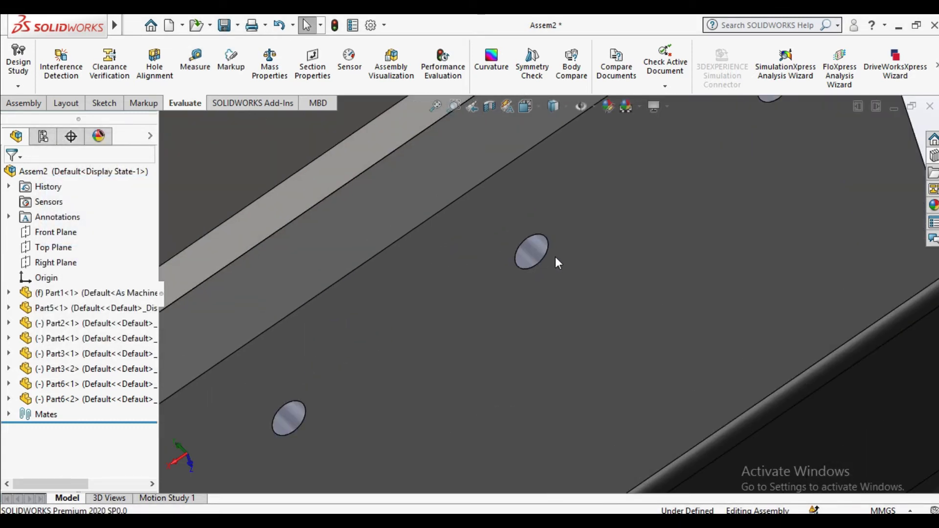
scroll(551, 262, "up", 2)
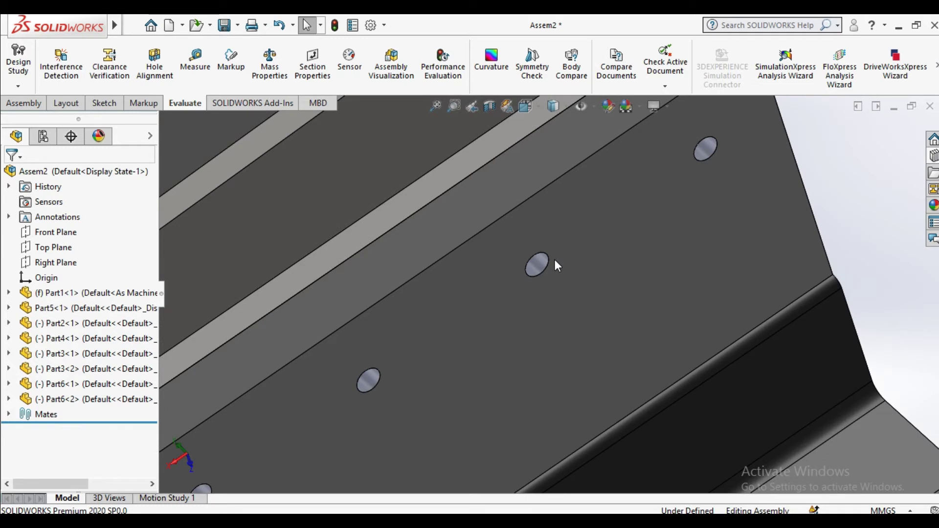
left_click(933, 156)
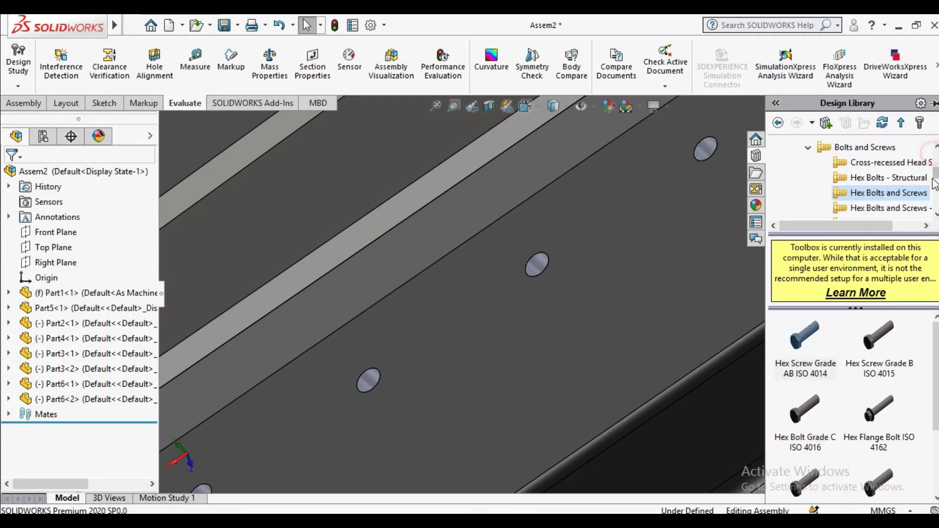
left_click_drag(803, 349, 715, 320)
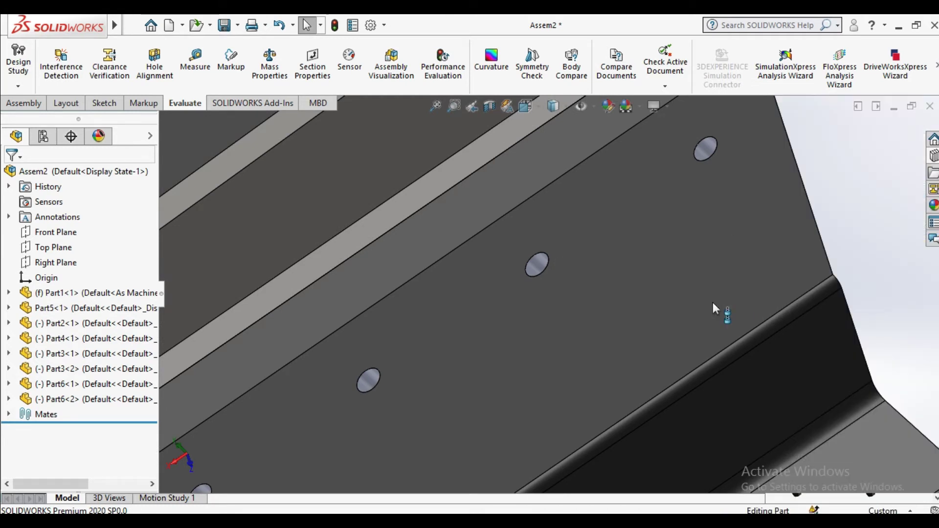
scroll(704, 317, "up", 1)
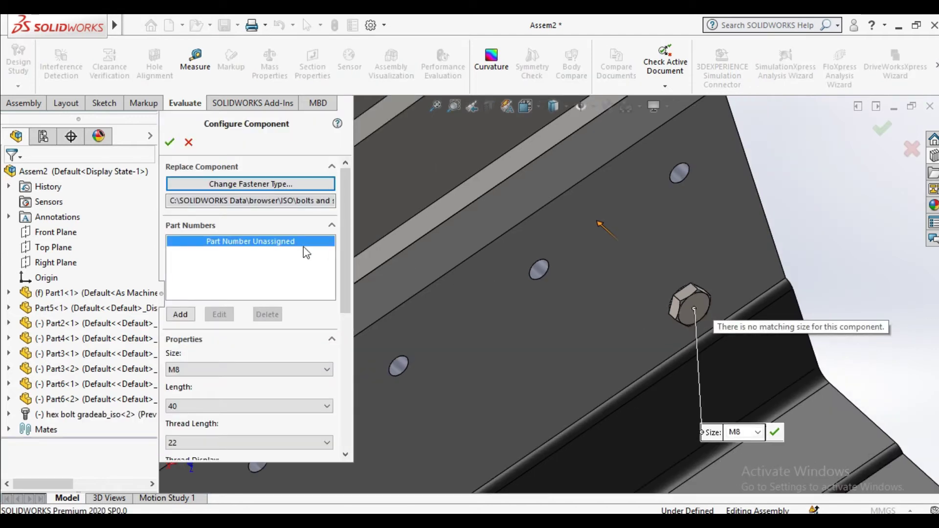
left_click(218, 369)
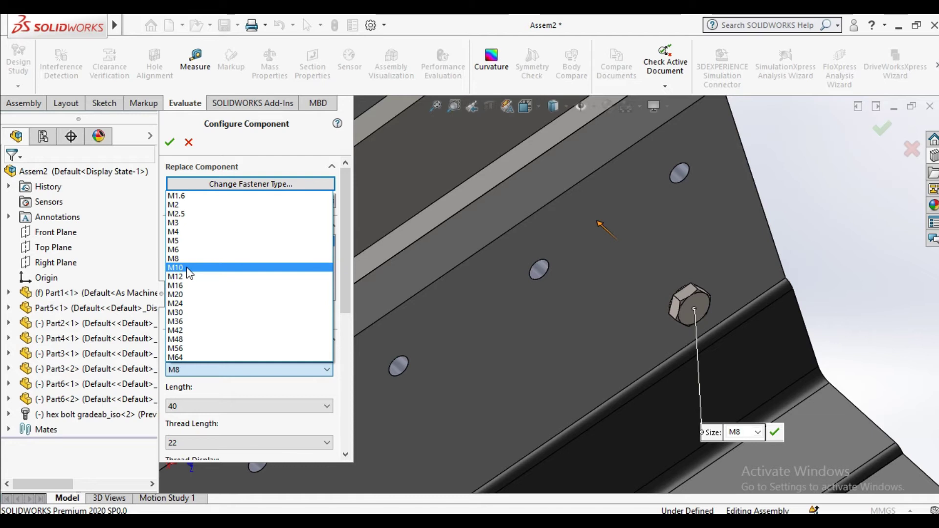
left_click(176, 249)
left_click(194, 368)
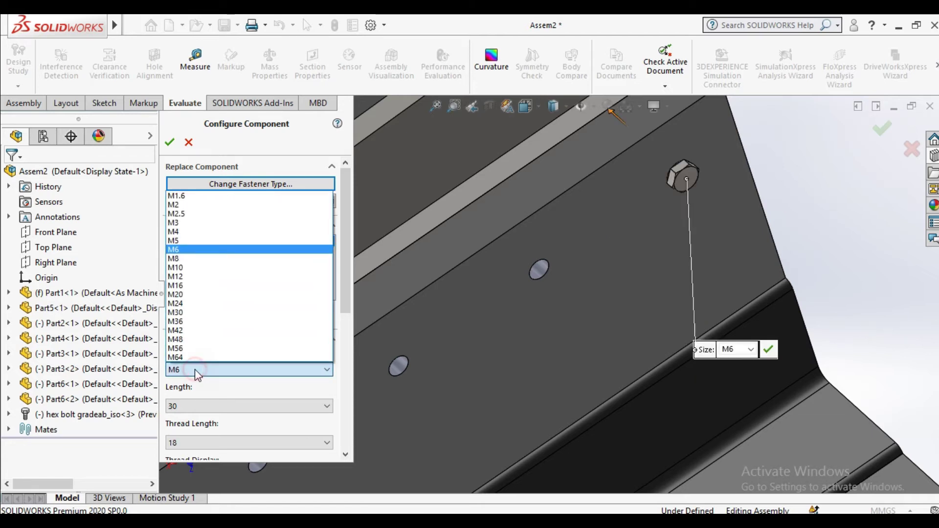
left_click(202, 258)
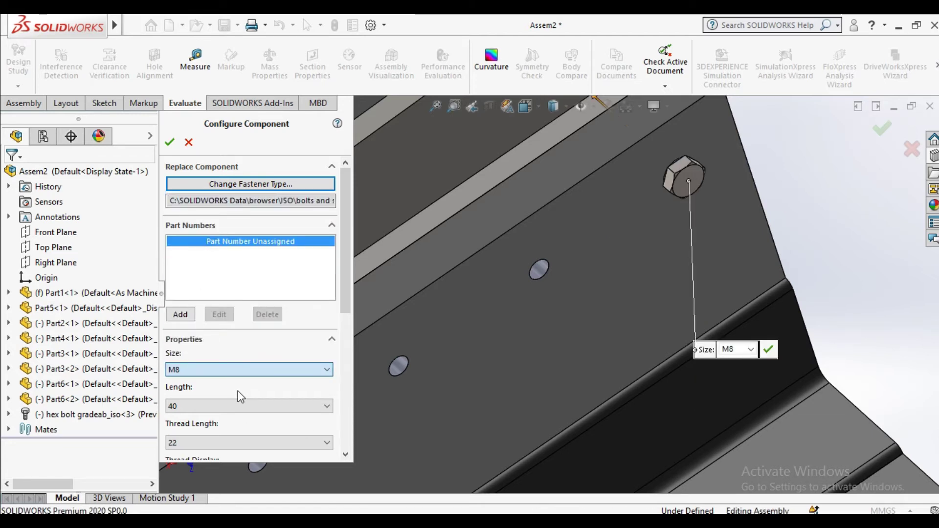
left_click(238, 406)
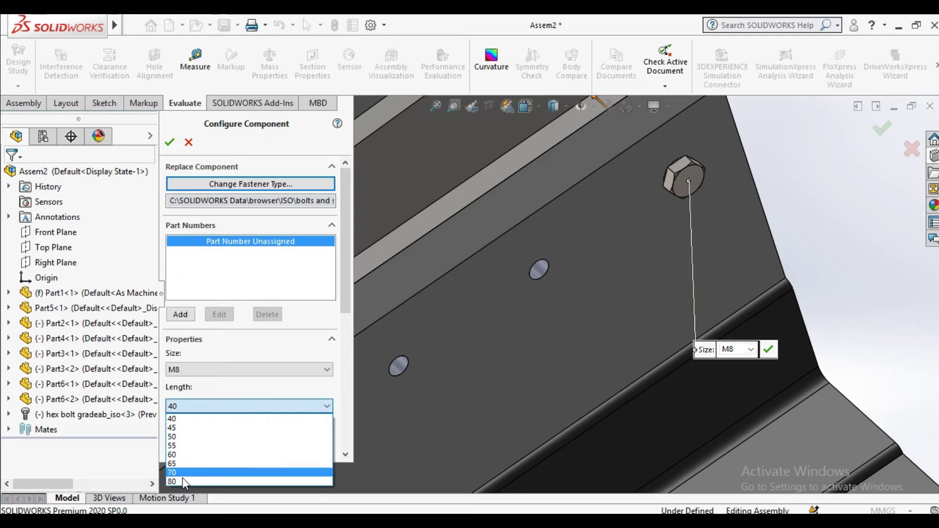
left_click(192, 406)
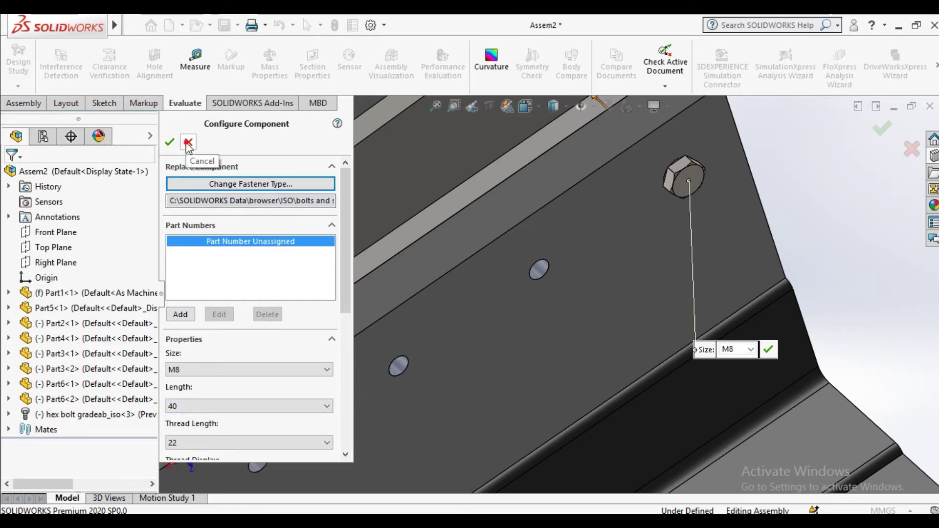
left_click(188, 142)
Step: Insert an ISO hex bolt from Toolbox onto a blade hole, sized M8 × 30 mm
left_click(933, 157)
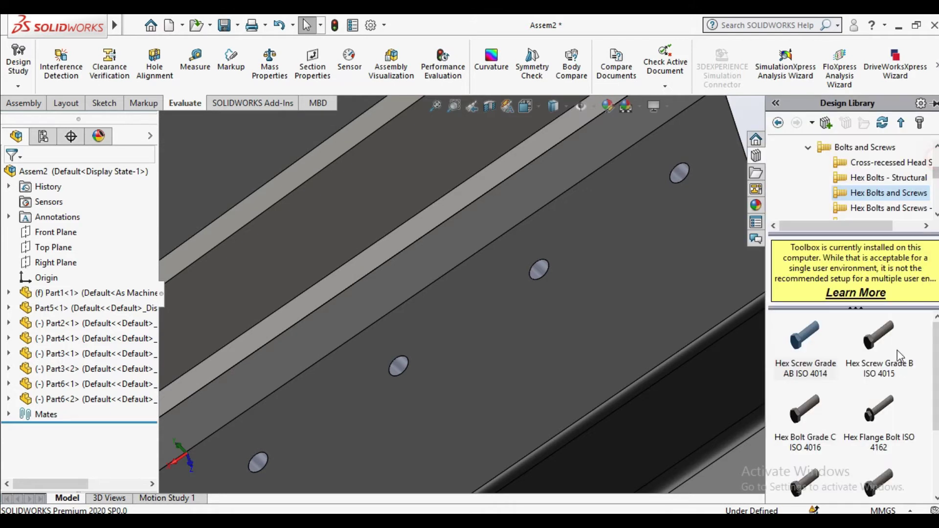
left_click_drag(887, 354, 684, 309)
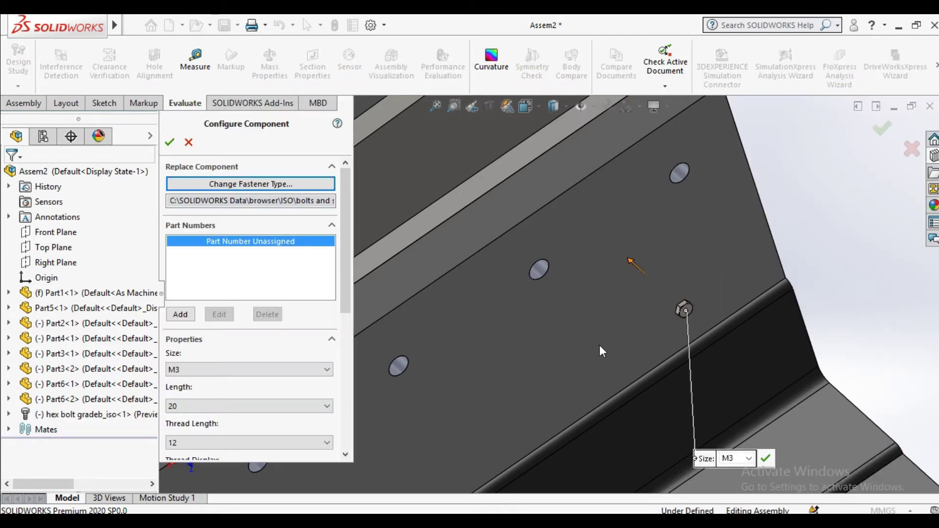
left_click(234, 369)
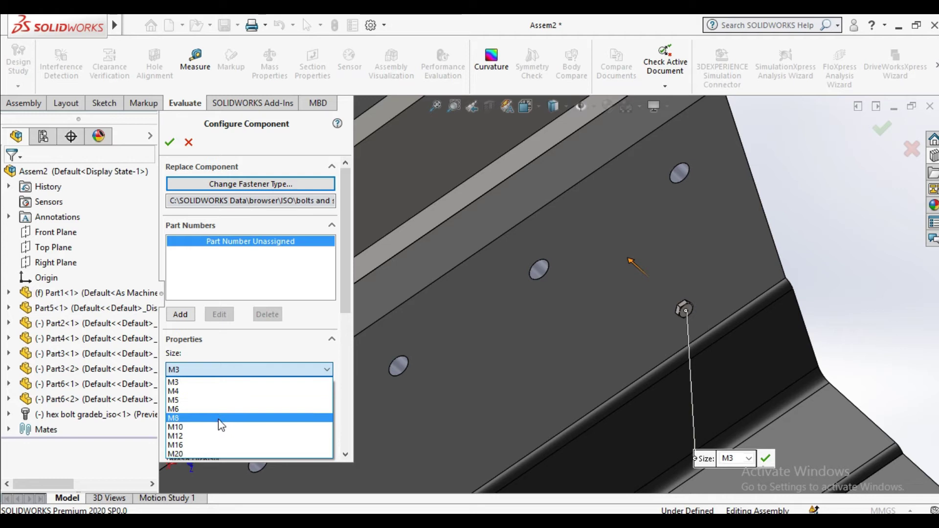
left_click(218, 419)
left_click(212, 406)
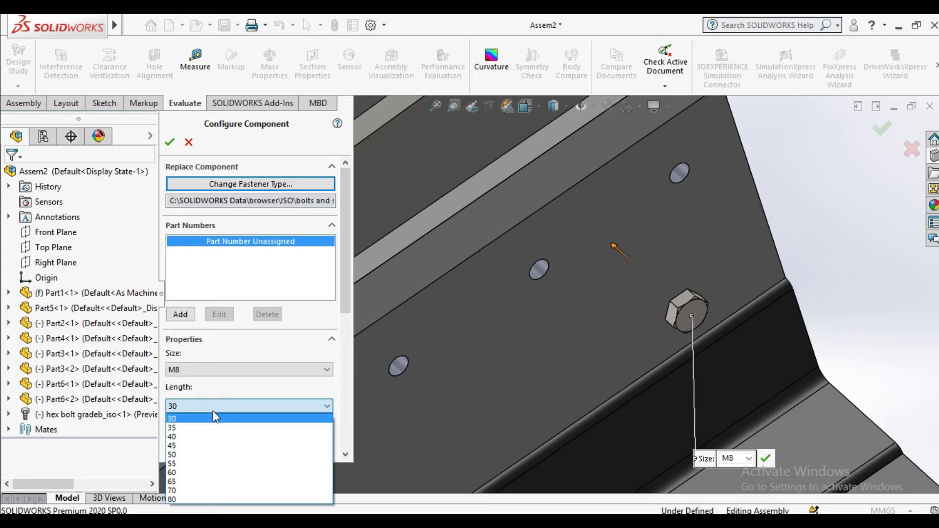
left_click(207, 420)
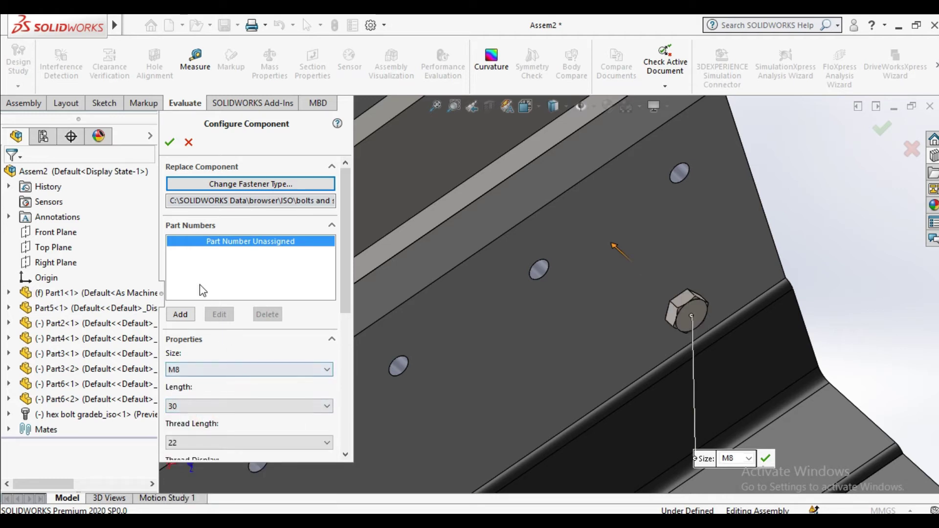
scroll(342, 321, "down", 3)
scroll(340, 330, "down", 2)
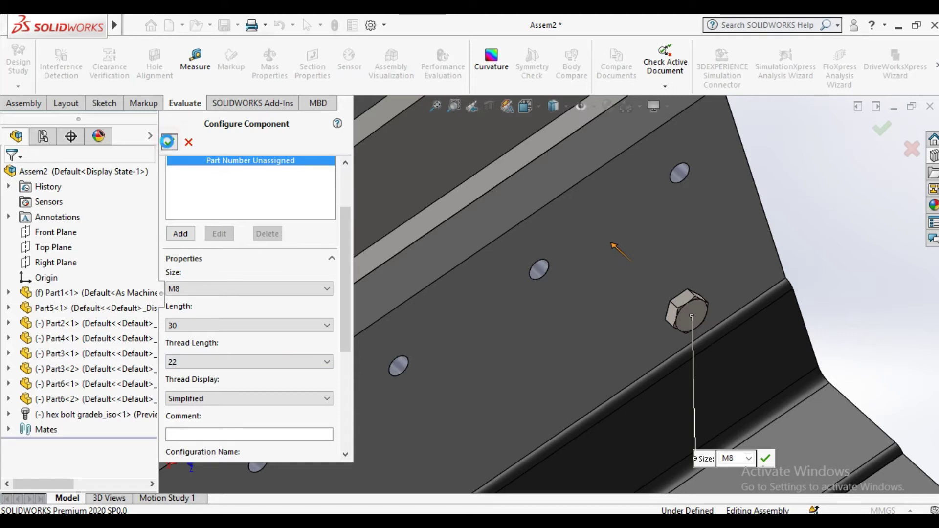
left_click(882, 128)
scroll(676, 254, "up", 3)
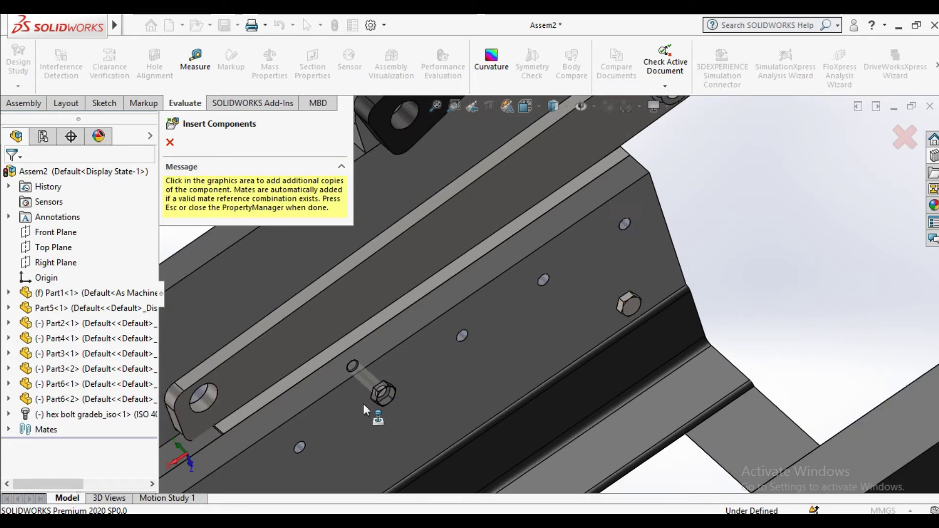
Step: Place four more M8 × 30 hex bolt copies beside the frame
left_click(738, 255)
left_click(740, 193)
left_click(796, 254)
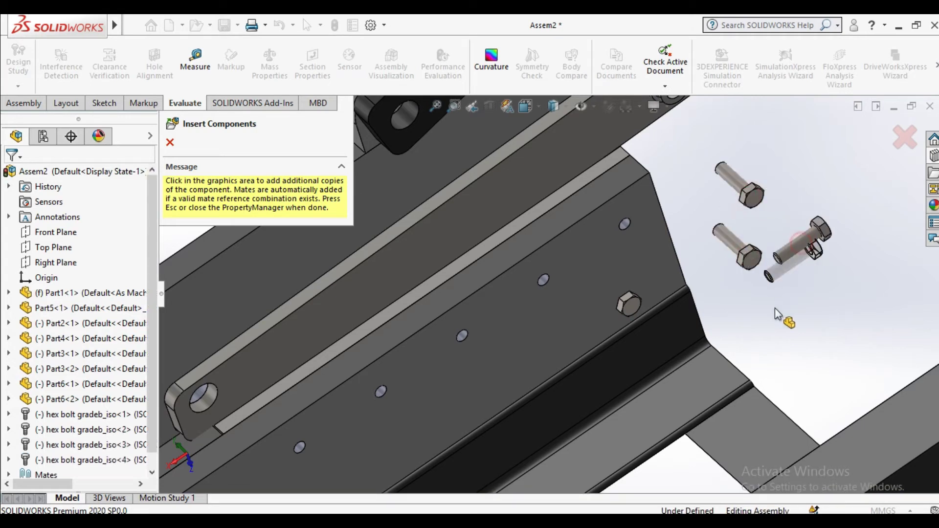
left_click(775, 314)
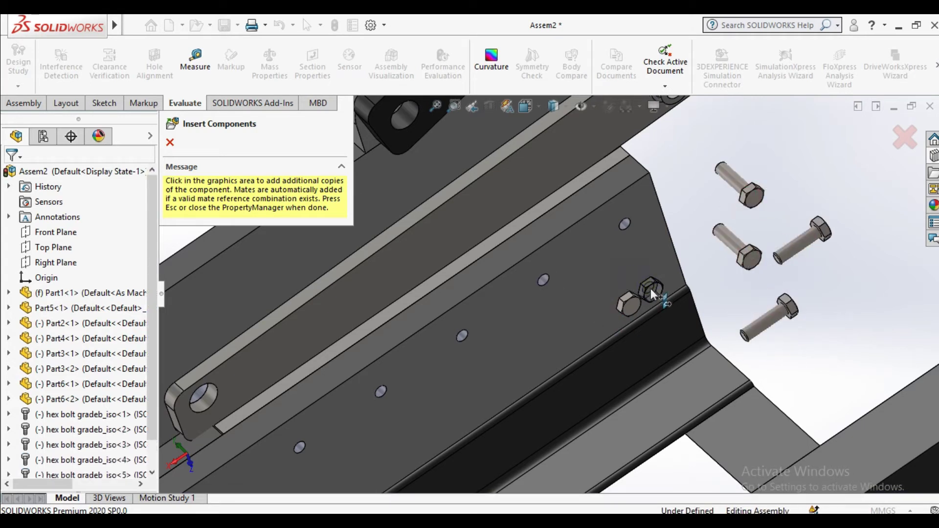
left_click(171, 142)
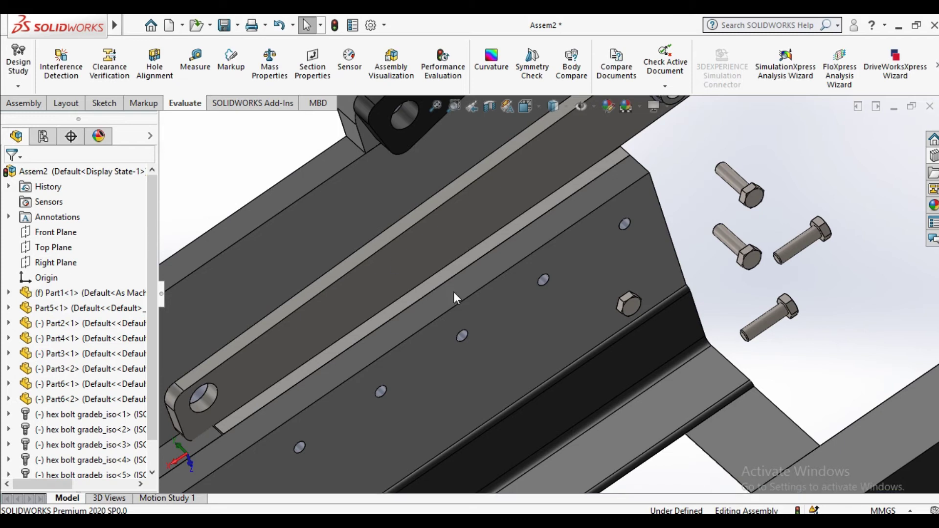
scroll(453, 298, "down", 4)
scroll(293, 343, "up", 4)
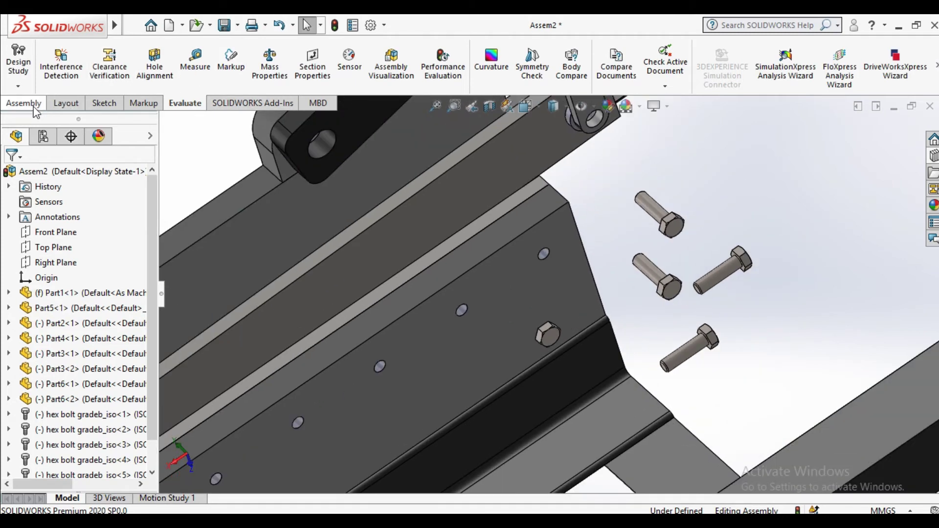
Step: Mate the first bolt concentric with a blade plate hole
left_click(23, 102)
left_click(116, 59)
scroll(701, 312, "down", 3)
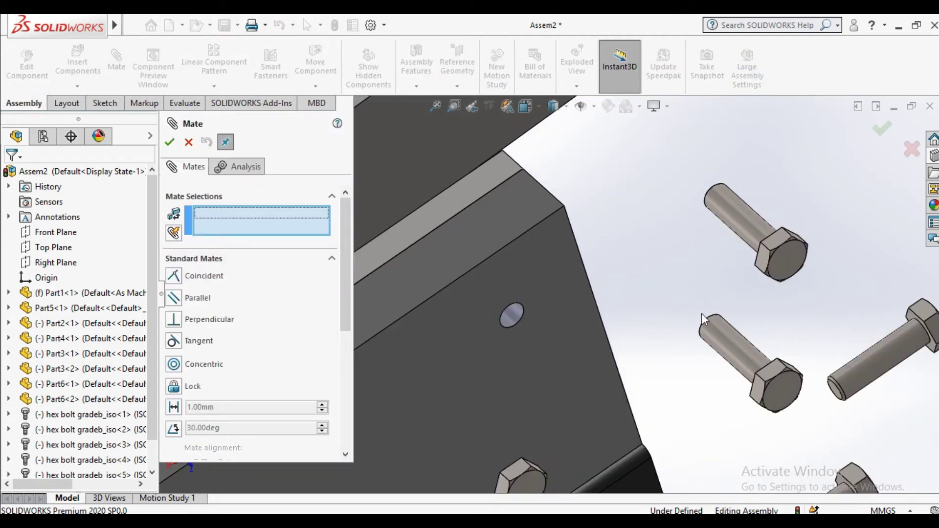
left_click(751, 349)
scroll(518, 316, "down", 3)
left_click(511, 319)
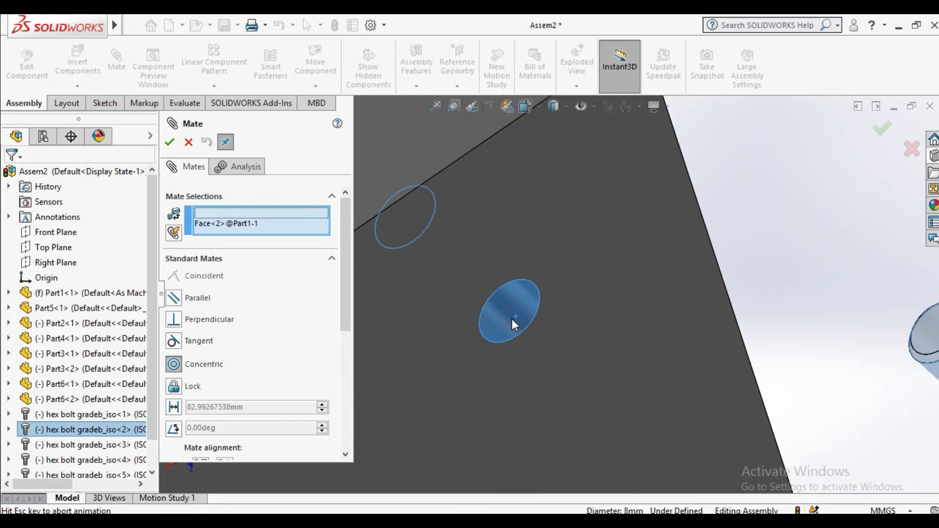
left_click(169, 142)
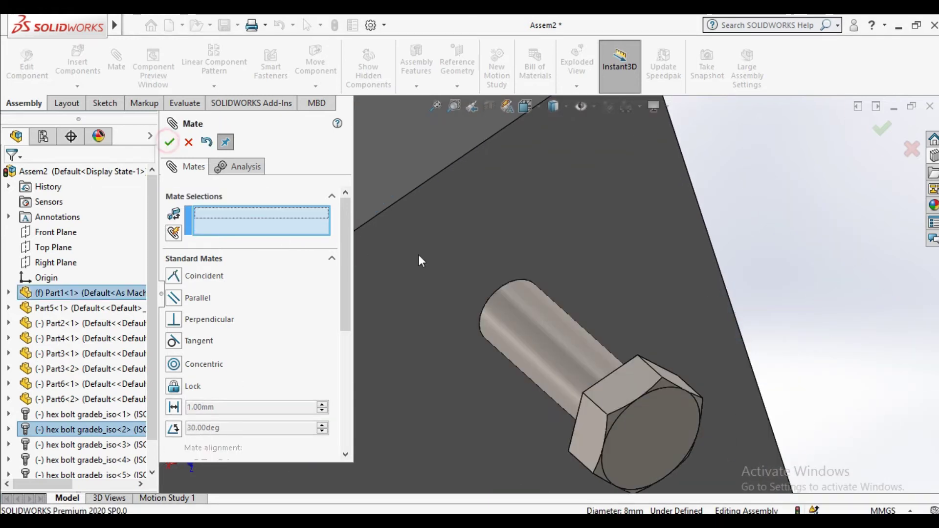
Step: Make the third and fifth bolts' shanks concentric with blade holes
scroll(418, 254, "up", 3)
scroll(515, 400, "up", 2)
left_click(674, 238)
scroll(500, 368, "down", 5)
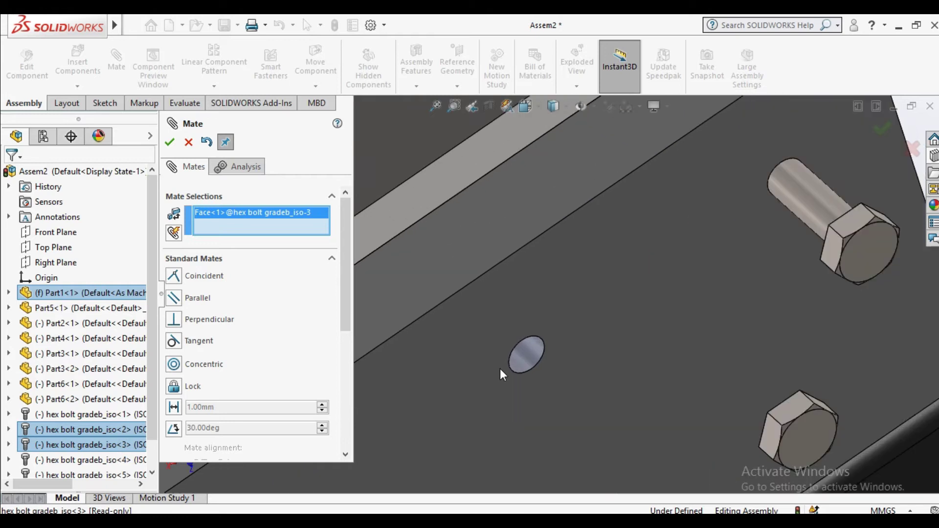
left_click(526, 350)
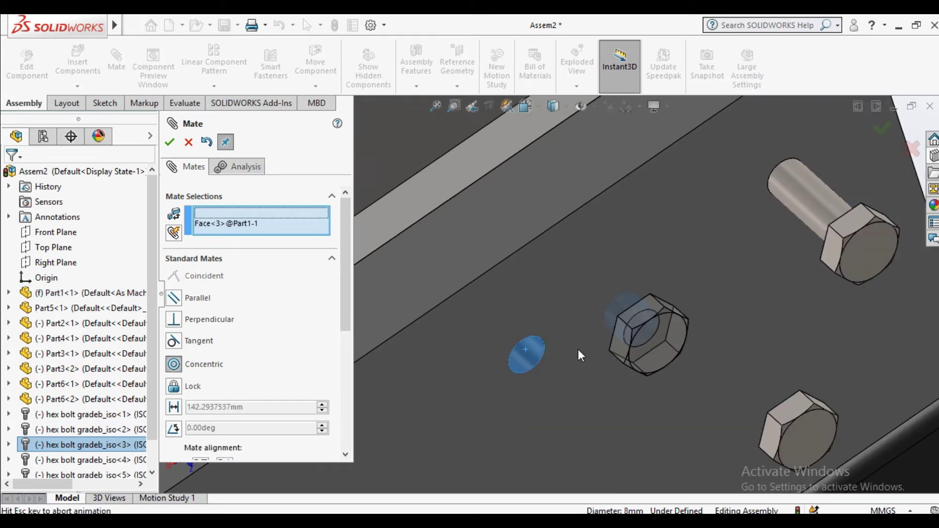
left_click(751, 372)
scroll(792, 361, "up", 4)
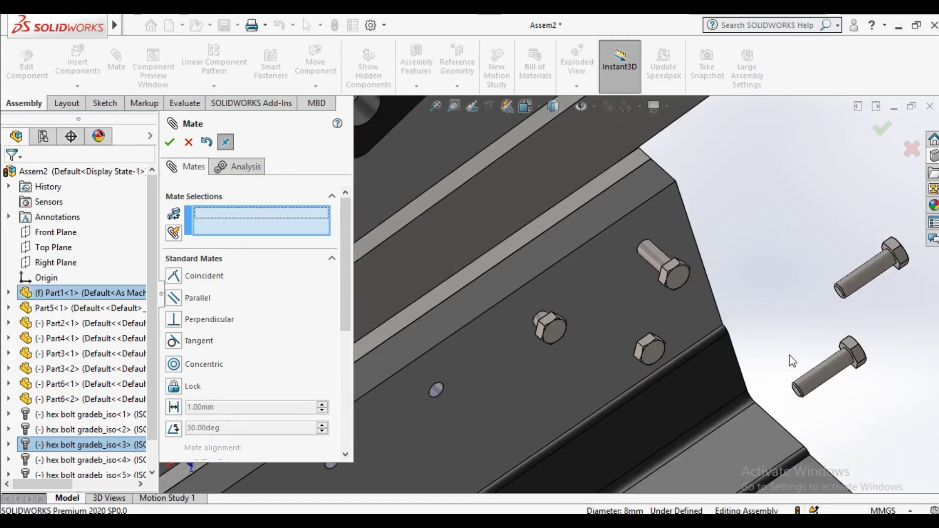
left_click(821, 371)
scroll(421, 407, "down", 3)
scroll(515, 322, "down", 2)
left_click(518, 325)
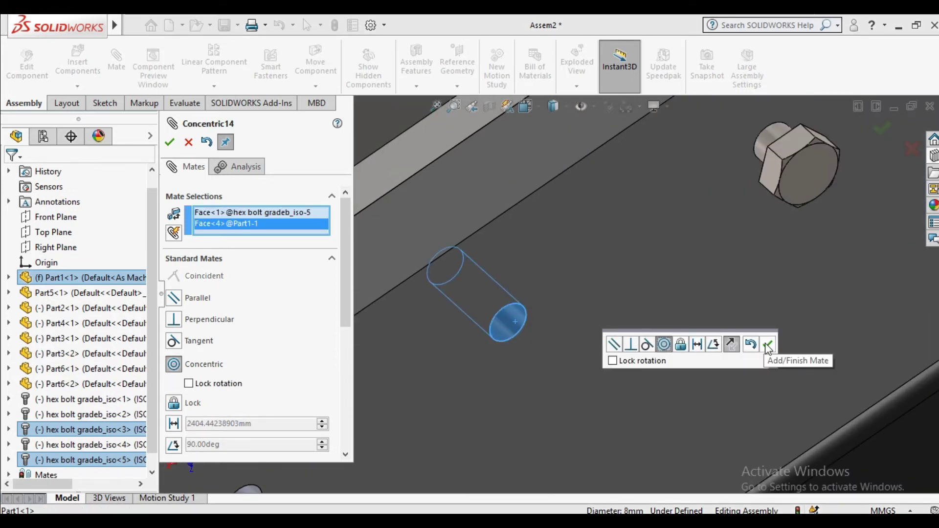
left_click(767, 344)
Step: Finish mating and expand the Mates folder to show Concentric14
scroll(721, 371, "up", 2)
scroll(722, 371, "up", 3)
scroll(655, 383, "down", 3)
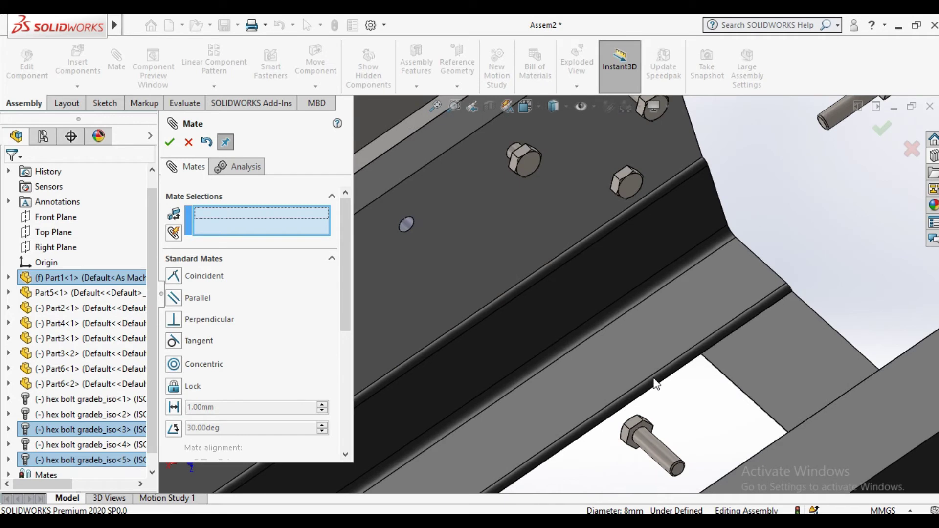
left_click(653, 441)
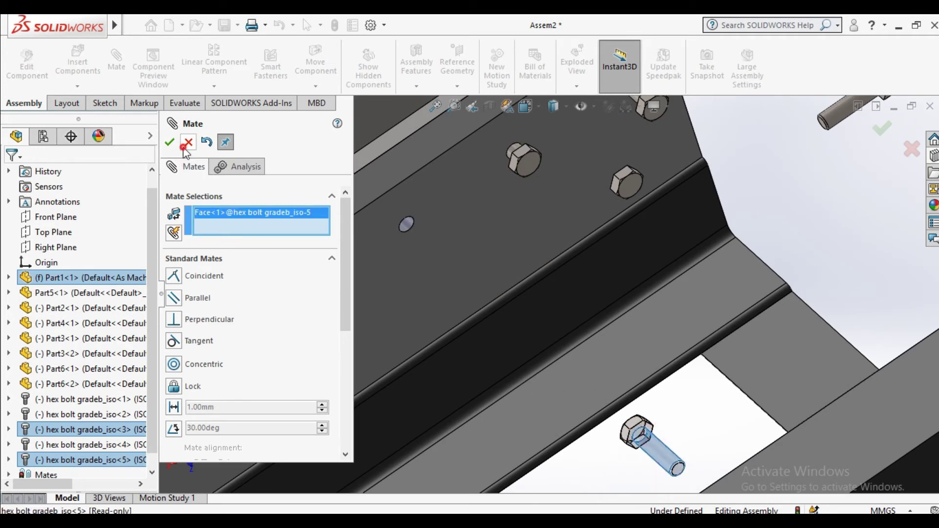
left_click(185, 146)
left_click(649, 441)
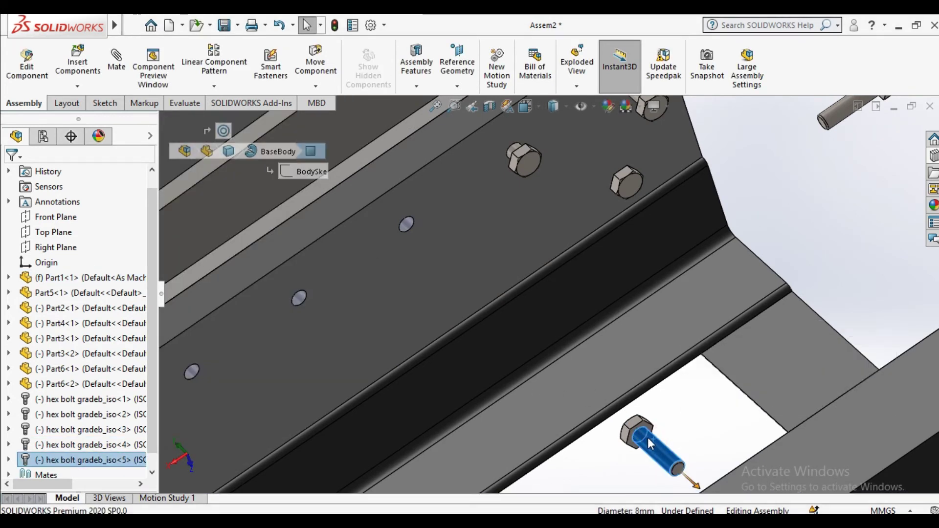
scroll(86, 440, "down", 1)
left_click(8, 460)
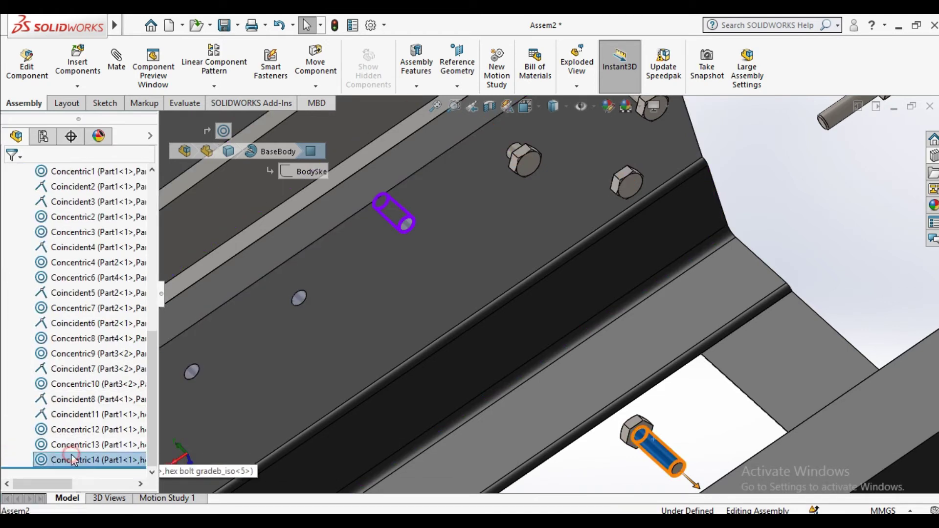
Step: Edit Concentric14 and flip its mate alignment so the bolt points the other way
right_click(70, 460)
left_click(84, 213)
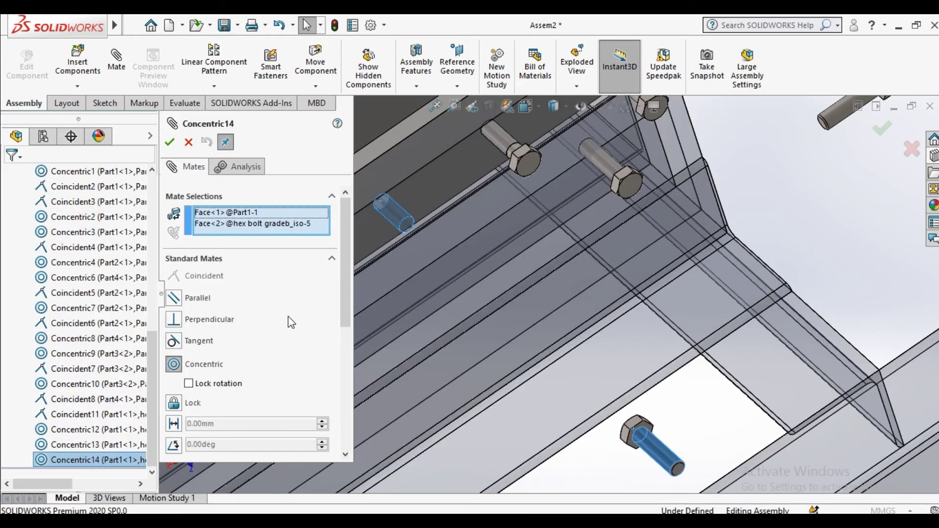
left_click_drag(342, 276, 338, 300)
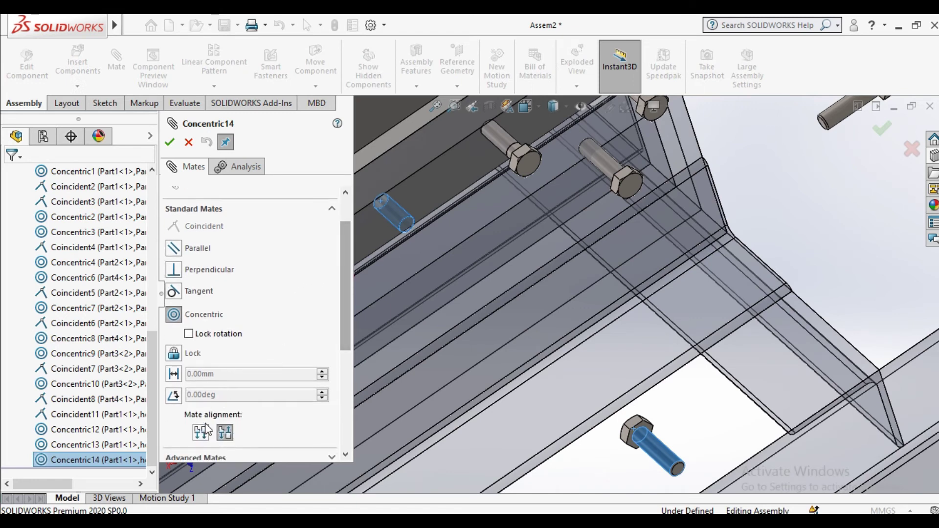
left_click(200, 432)
left_click(170, 142)
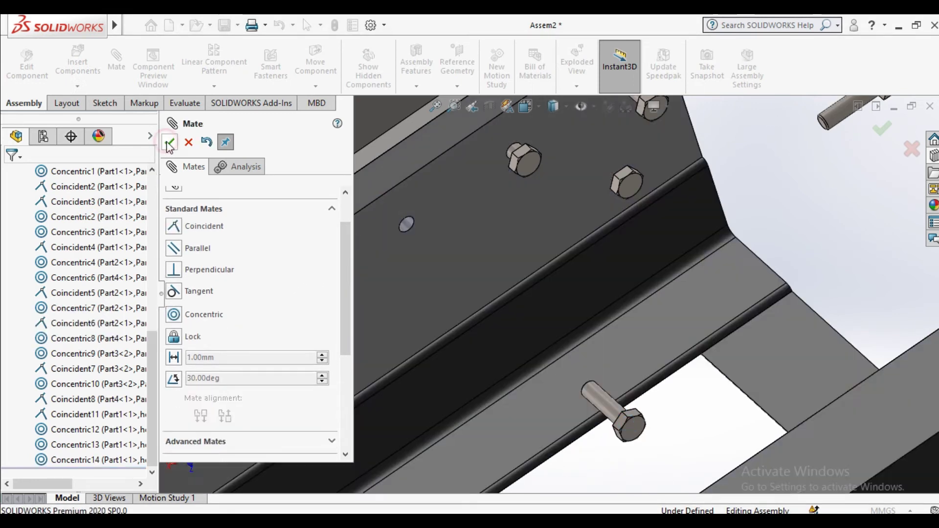
Step: Select the fifth bolt's head face and the blade plate face for a coincident mate
left_click(170, 143)
left_click(116, 61)
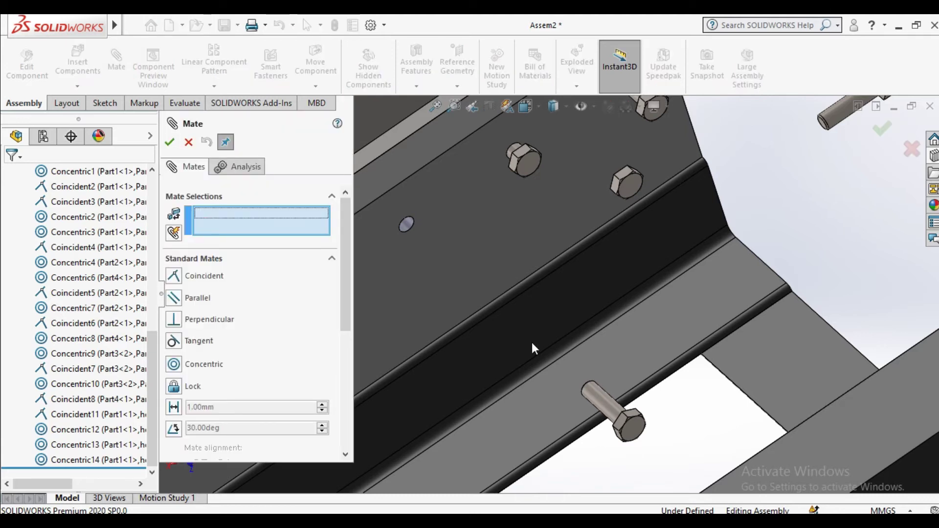
middle_click_drag(532, 343, 591, 381)
scroll(846, 470, "down", 3)
scroll(875, 442, "up", 3)
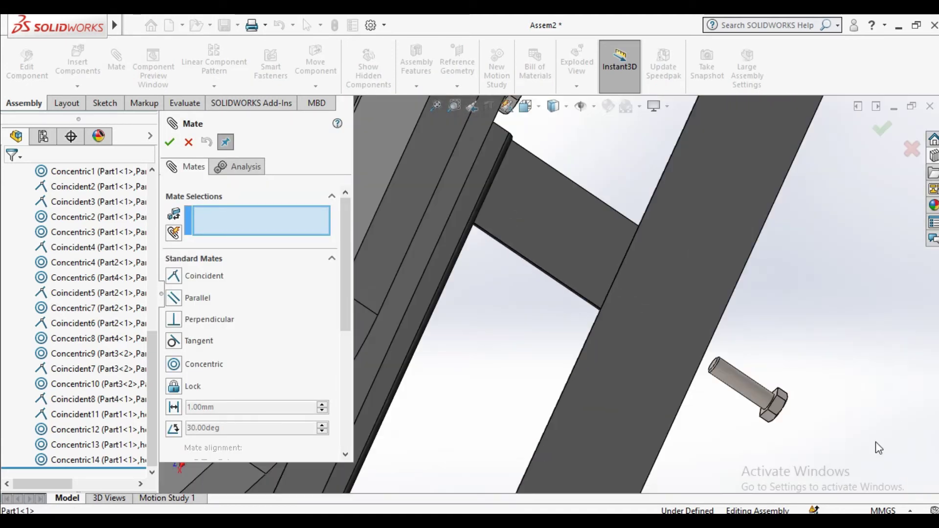
scroll(875, 441, "down", 4)
scroll(586, 322, "down", 2)
left_click(592, 345)
scroll(562, 352, "up", 3)
middle_click_drag(547, 360, 479, 274)
scroll(453, 257, "down", 3)
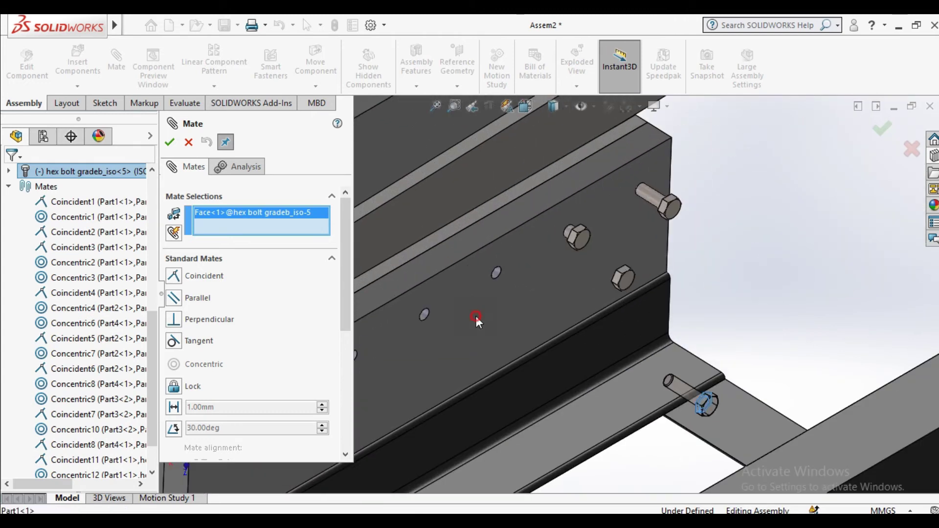
left_click(477, 316)
Step: Make the other bolt heads coincident and flush with the seated fifth bolt's head
left_click(686, 327)
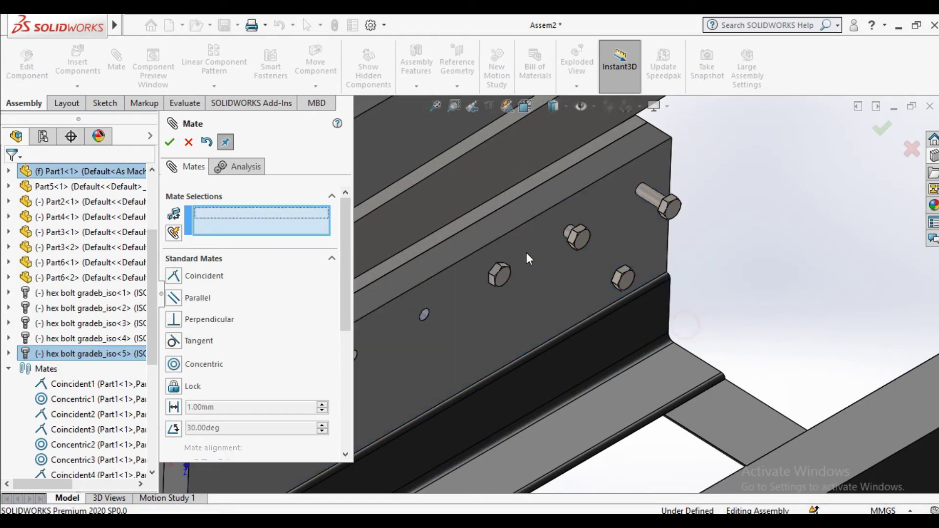
scroll(486, 318, "down", 3)
left_click(486, 316)
left_click(645, 243)
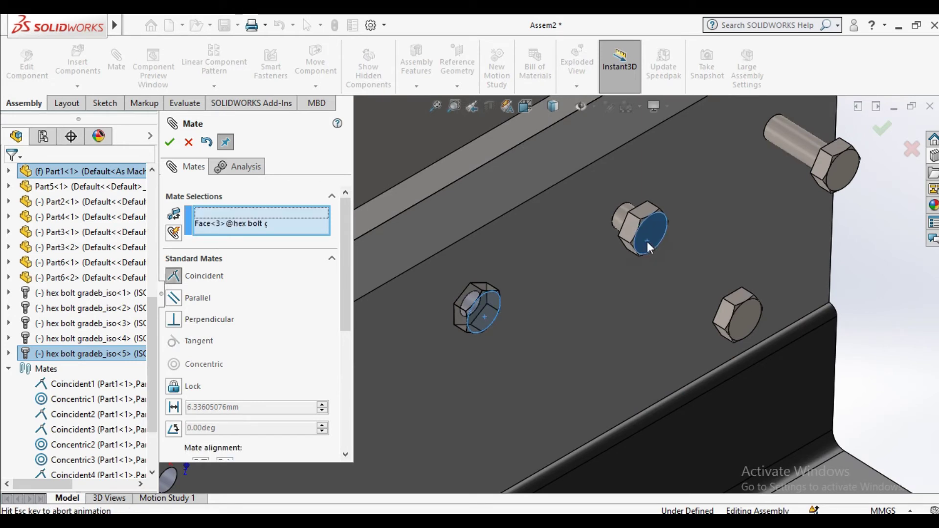
left_click(832, 245)
left_click(500, 302)
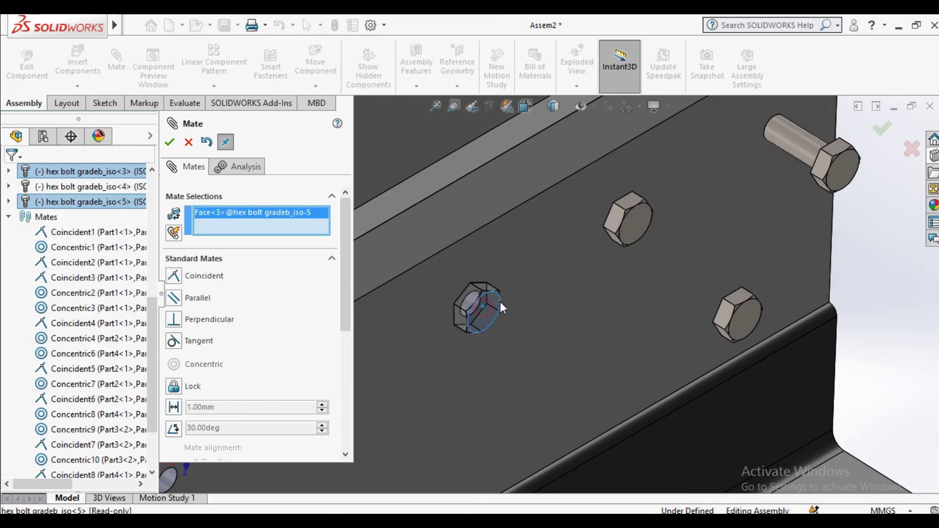
left_click(840, 175)
left_click(921, 161)
scroll(636, 293, "up", 5)
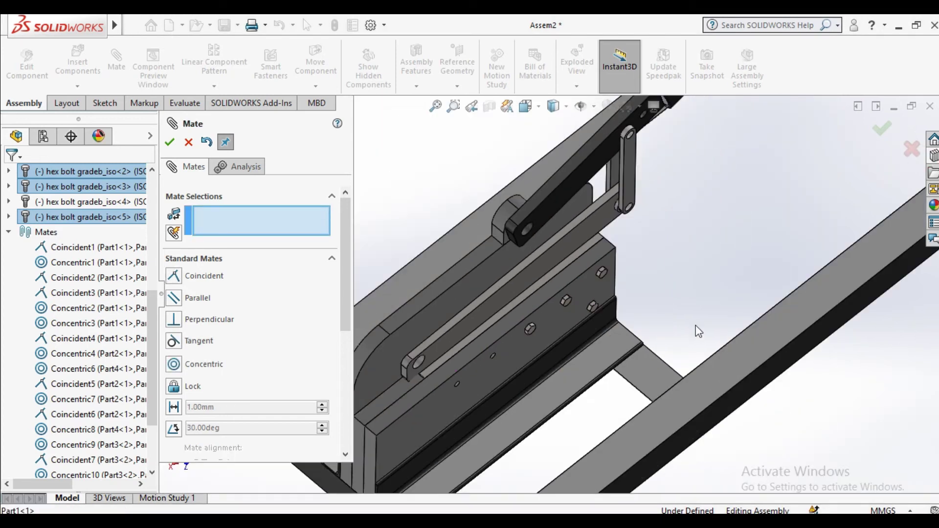
scroll(442, 364, "down", 6)
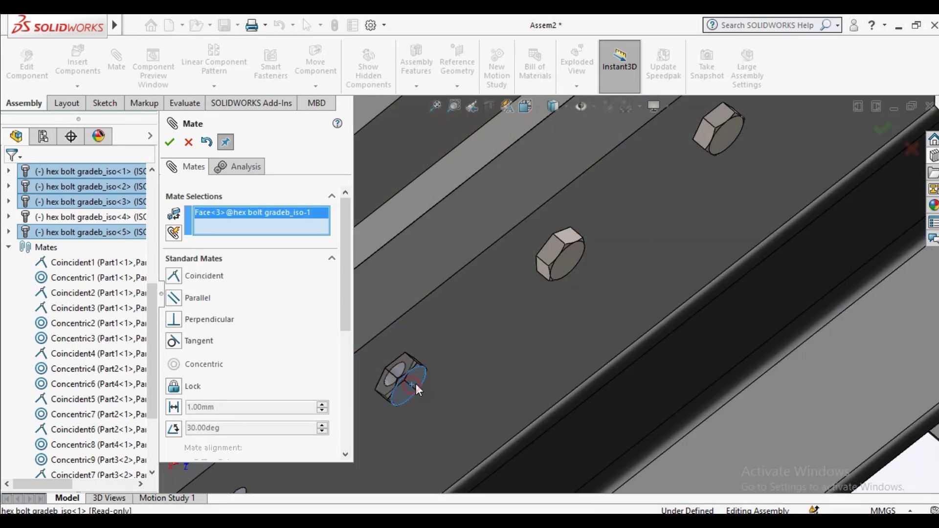
left_click(567, 263)
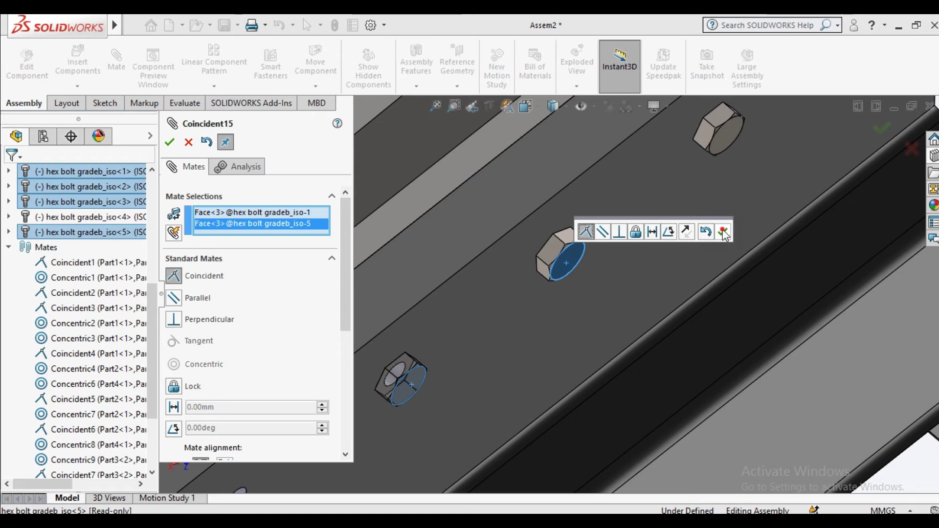
left_click(724, 235)
Step: Make the last loose bolt concentric with the empty blade hole
scroll(618, 285, "up", 3)
scroll(635, 269, "up", 3)
scroll(740, 210, "up", 2)
scroll(551, 228, "down", 6)
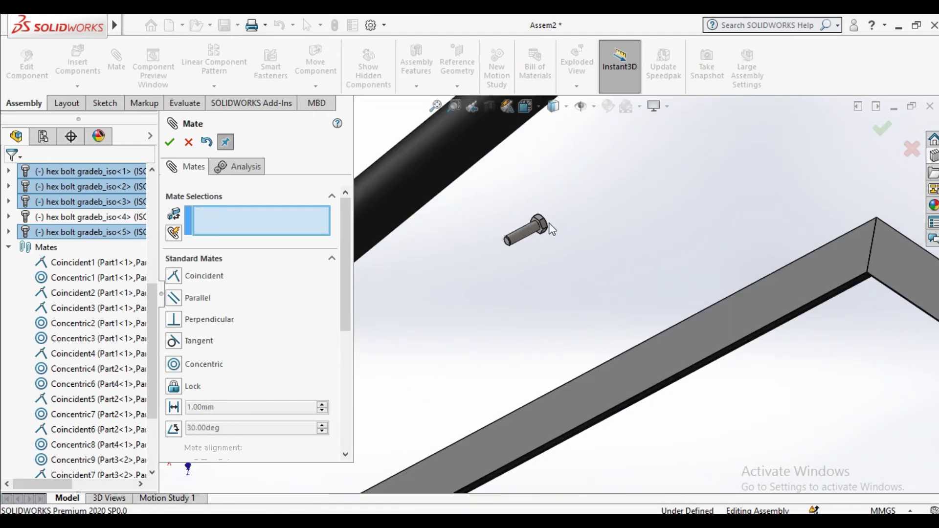
left_click(551, 228)
scroll(532, 285, "down", 5)
scroll(673, 382, "up", 6)
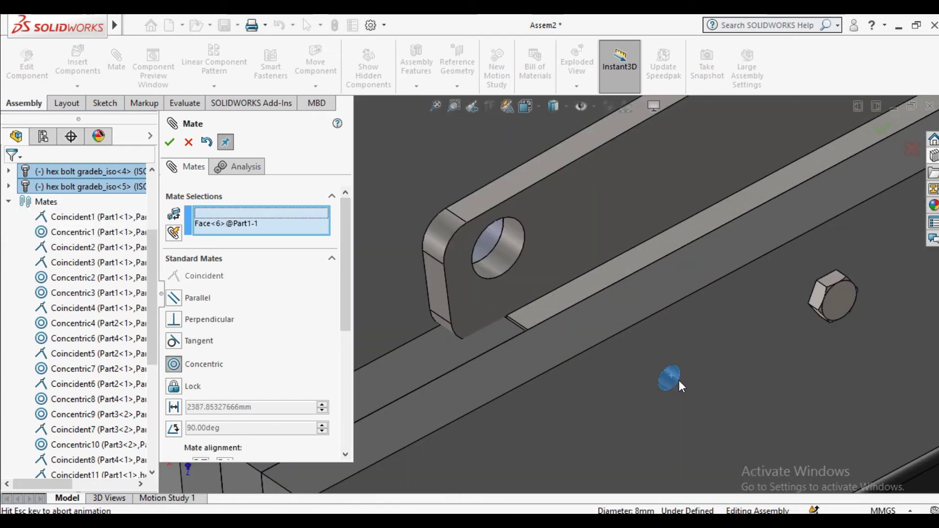
left_click(678, 380)
left_click(854, 399)
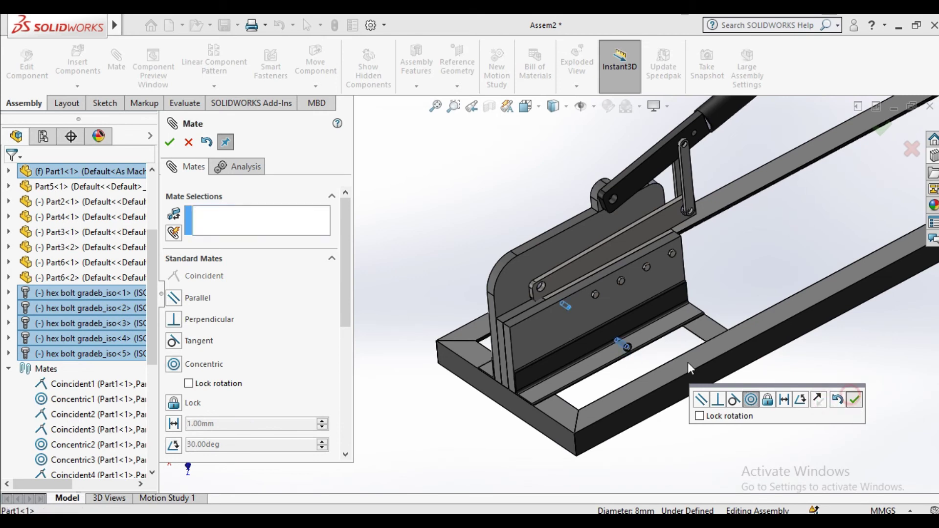
Step: Make the new bolt's head flush with a seated bolt's head, then open the Design Library
scroll(688, 363, "down", 5)
left_click(576, 327)
scroll(562, 294, "up", 3)
scroll(547, 262, "down", 4)
left_click(400, 122)
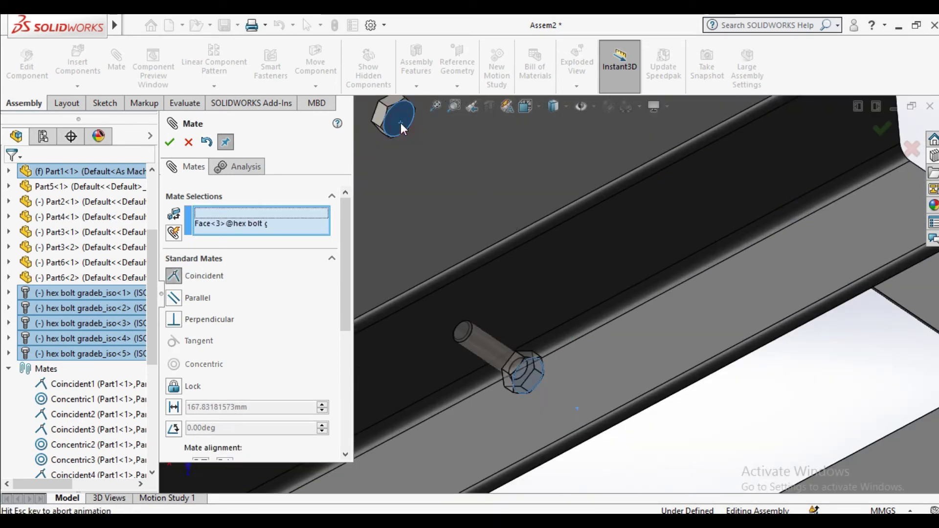
left_click(424, 119)
scroll(497, 241, "down", 5)
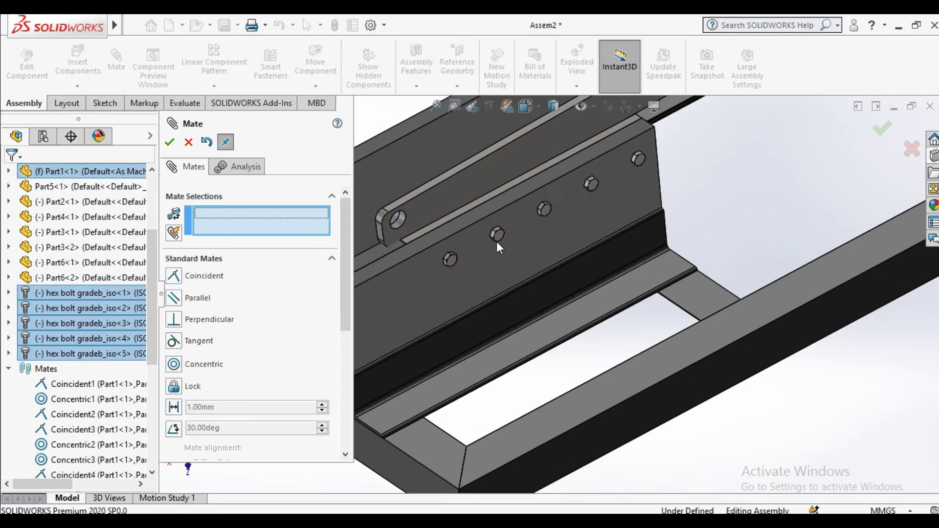
scroll(497, 241, "up", 5)
scroll(520, 266, "down", 5)
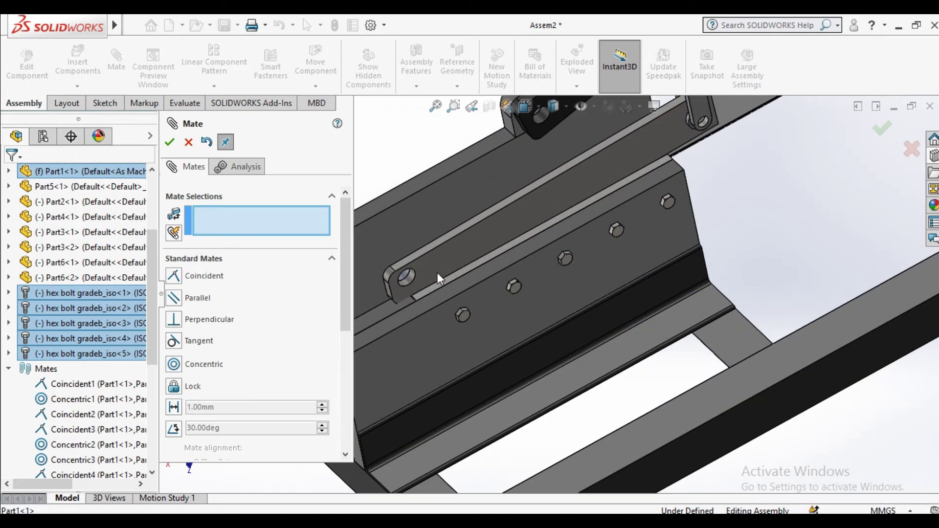
left_click(170, 143)
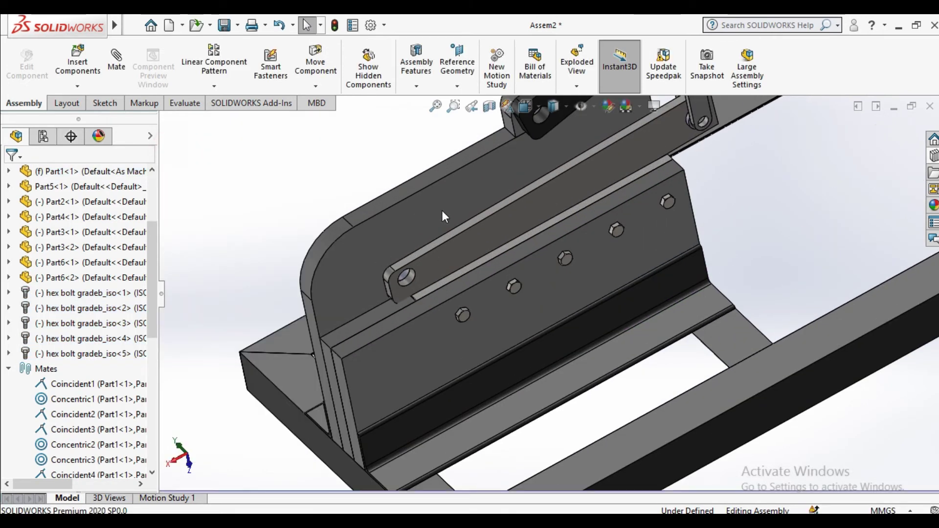
left_click(933, 174)
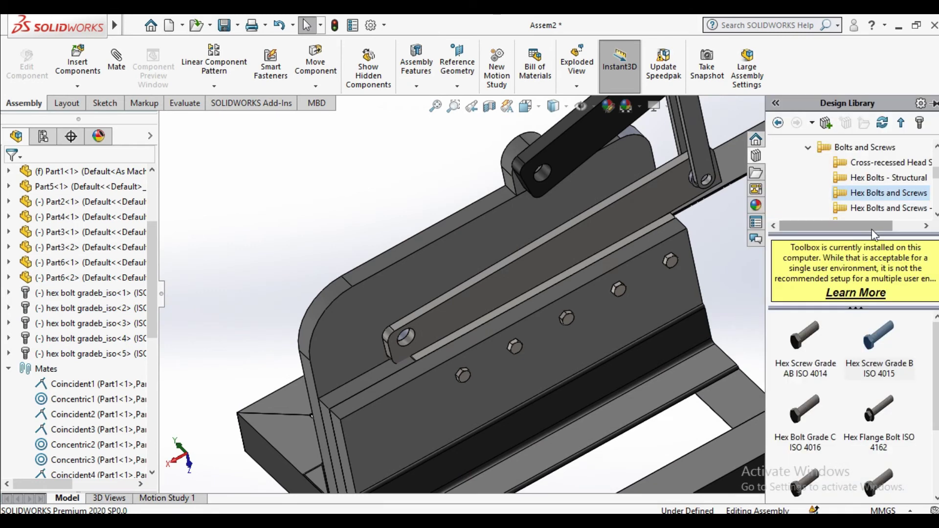
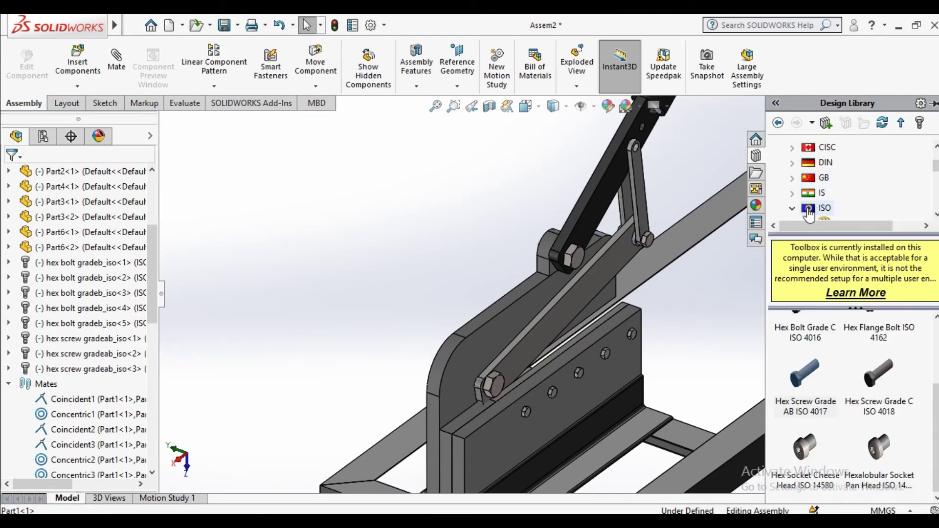
Step: Insert an ISO Hex Nut Grade C and mate it coincident, flush against the link face
left_click(807, 194)
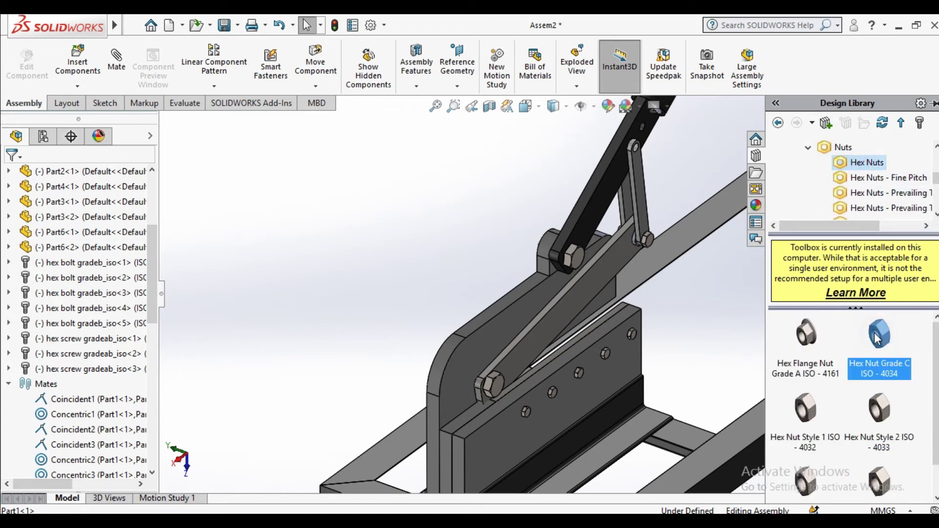
left_click_drag(764, 340, 713, 334)
key("Return")
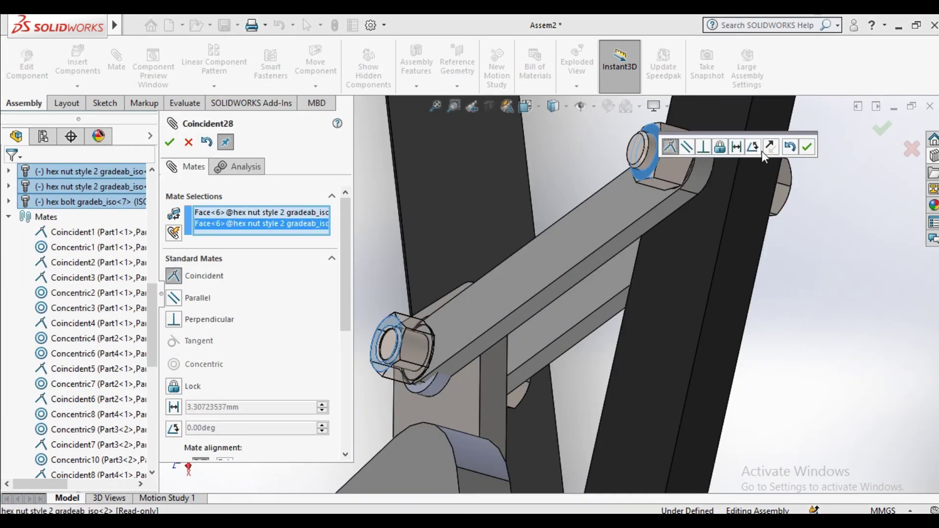
left_click(806, 146)
left_click(175, 142)
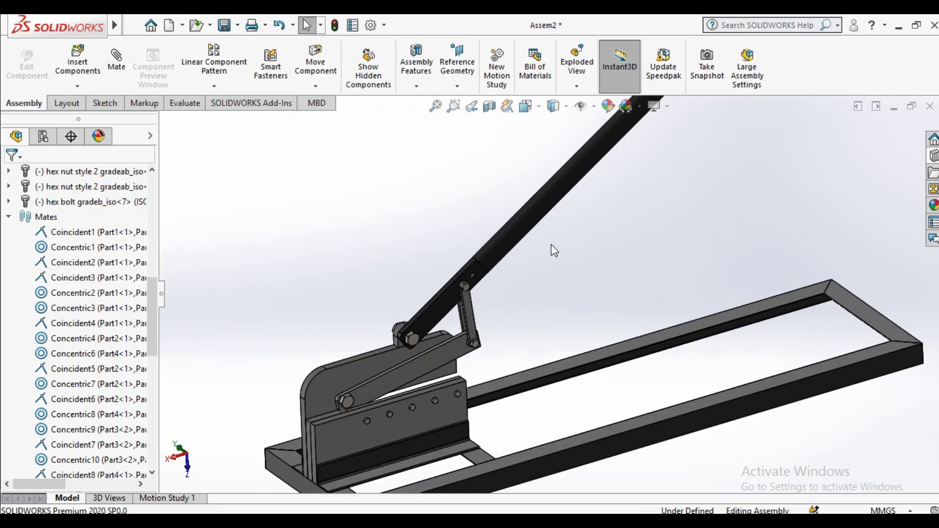
Step: Drag the handle down to test how the linkage swings
scroll(554, 250, "up", 3)
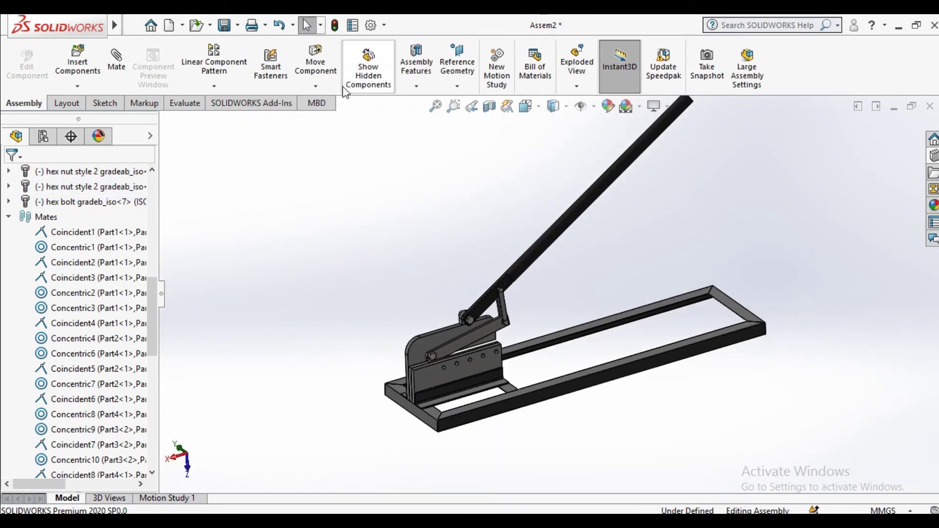
left_click_drag(639, 207, 652, 228)
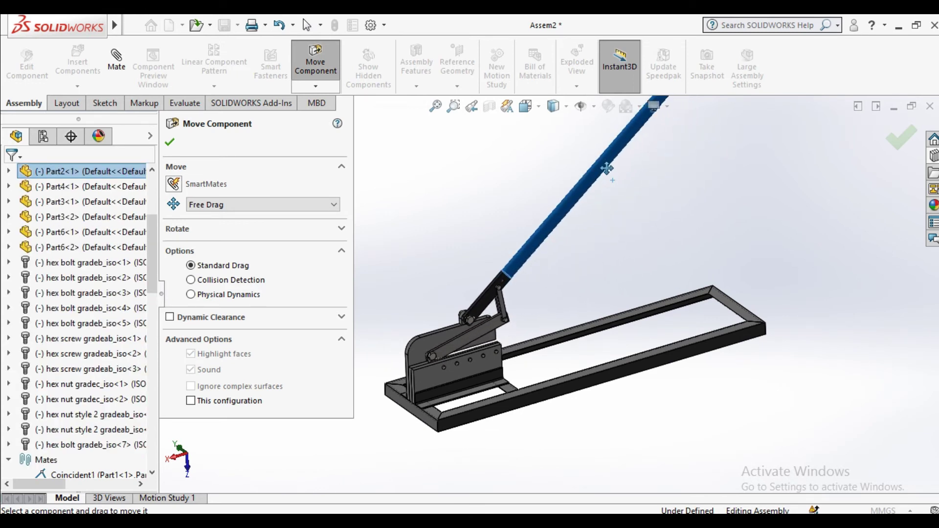
key("Escape")
scroll(495, 351, "down", 6)
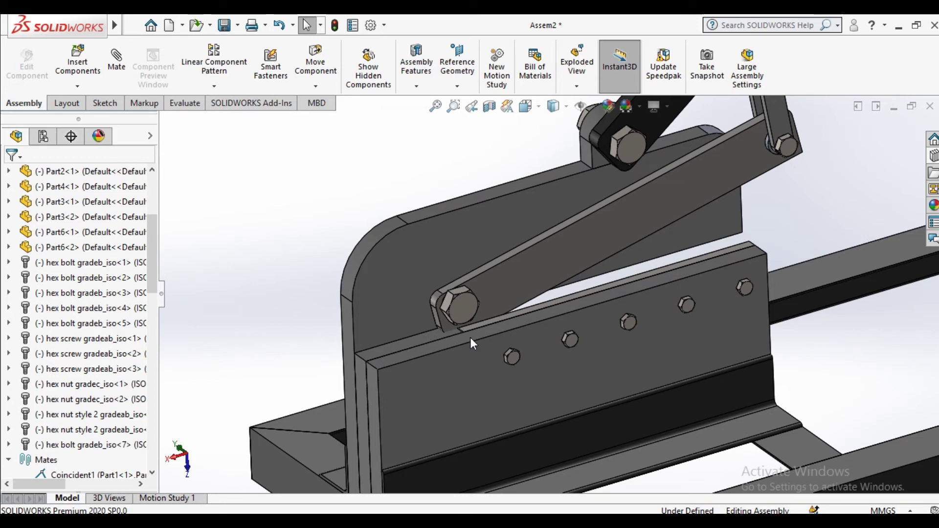
Step: Open the Part4 connecting link in its own part window
right_click(517, 282)
left_click(533, 48)
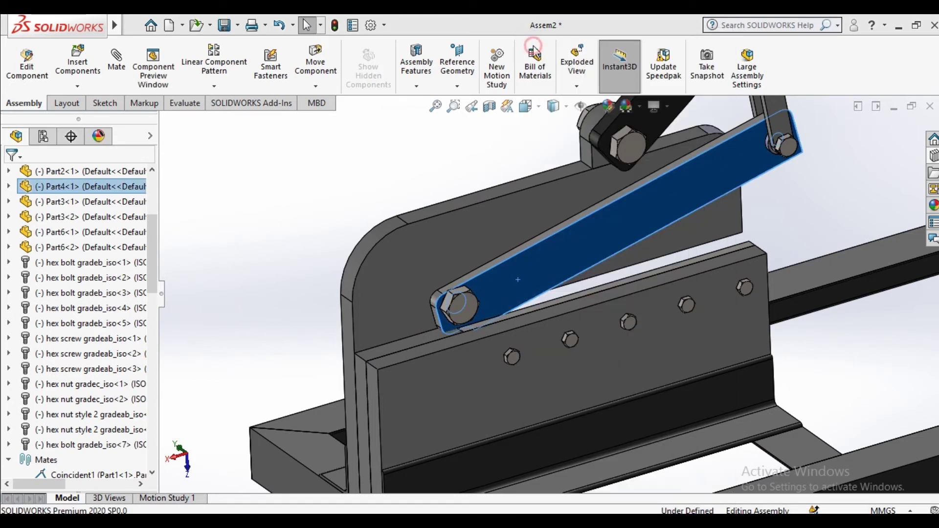
scroll(371, 354, "down", 3)
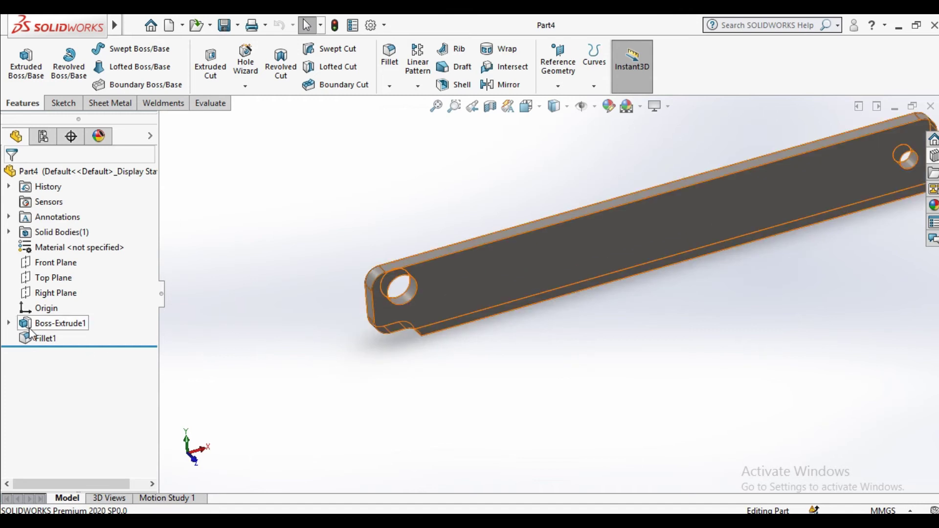
Step: Edit Part4's Sketch1 and view it Normal To the front
left_click(45, 342)
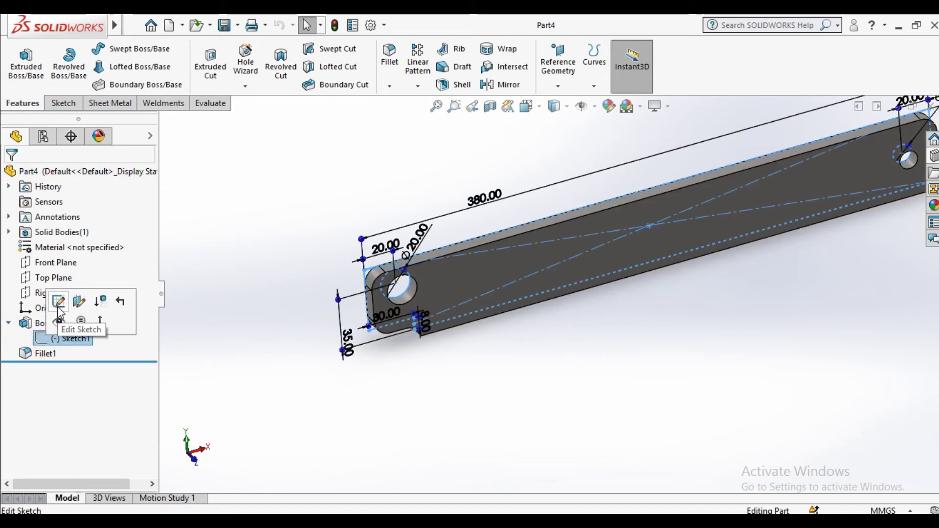
left_click(58, 302)
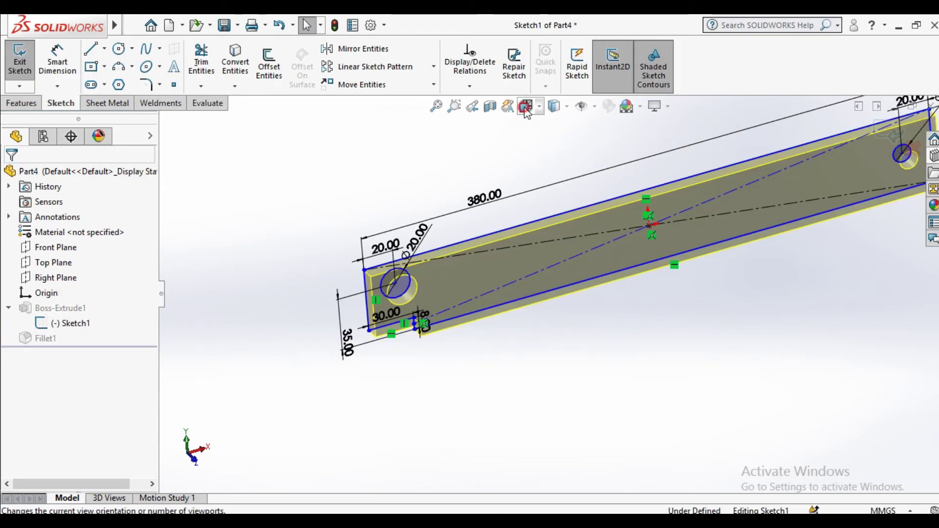
left_click(526, 112)
left_click(446, 351)
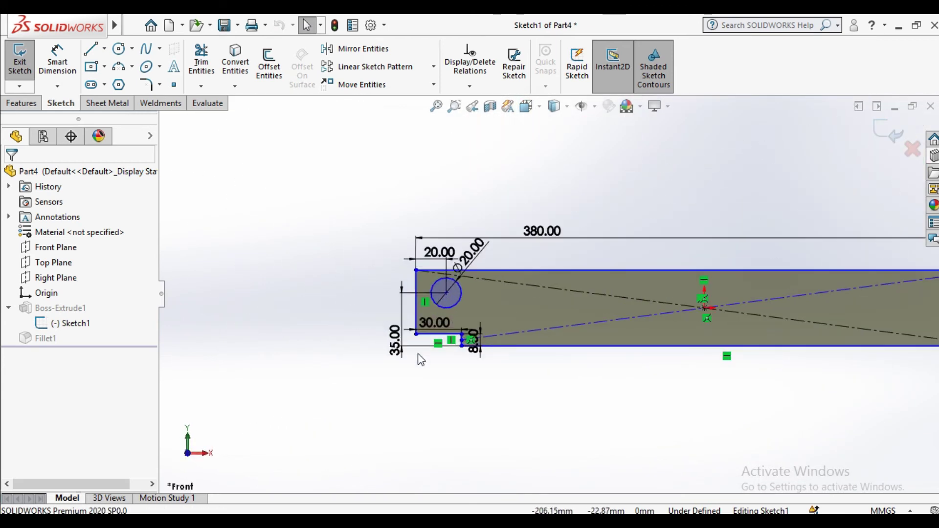
scroll(419, 359, "down", 3)
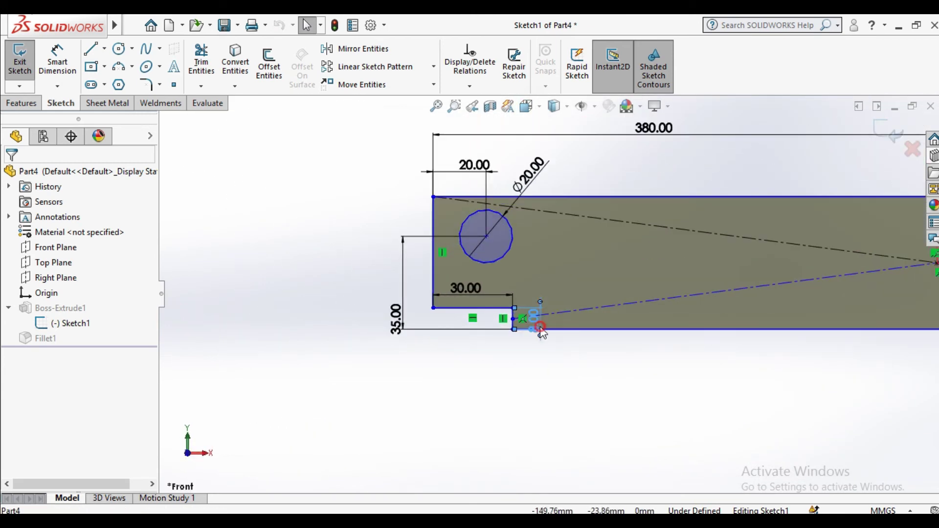
Step: Change the 8 mm notch height dimension to 15 mm
left_click(541, 329)
scroll(544, 347, "down", 4)
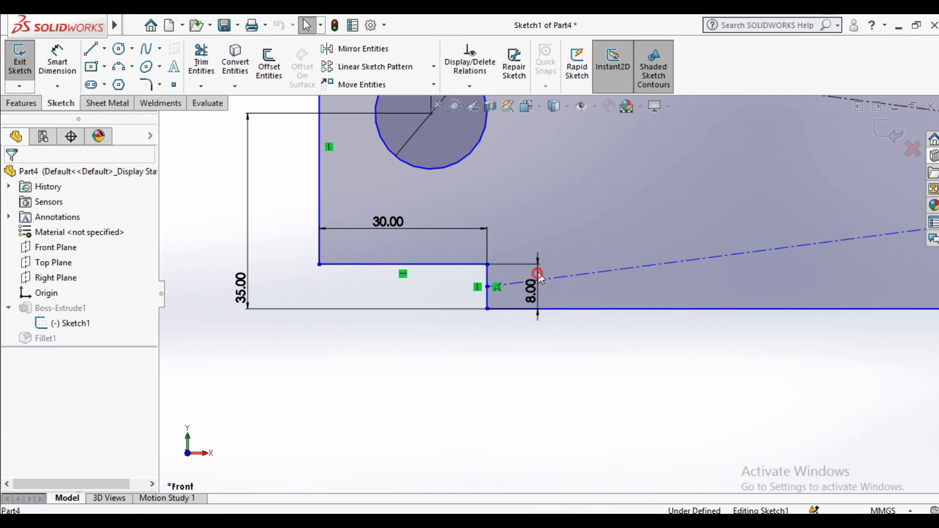
double_click(767, 296)
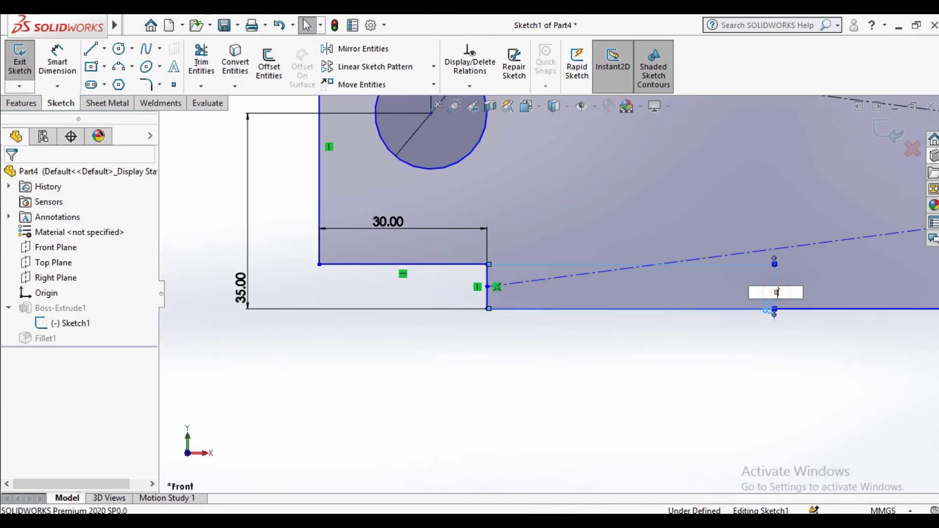
double_click(770, 302)
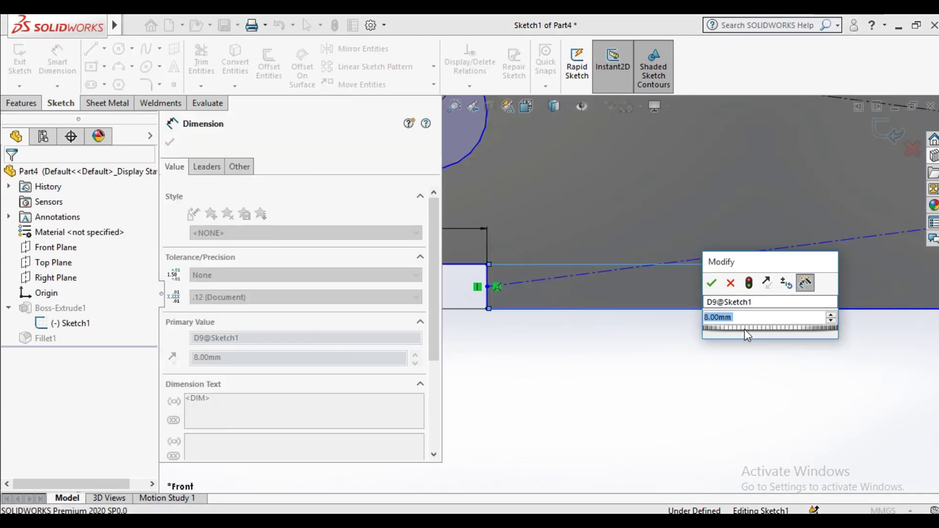
type("15")
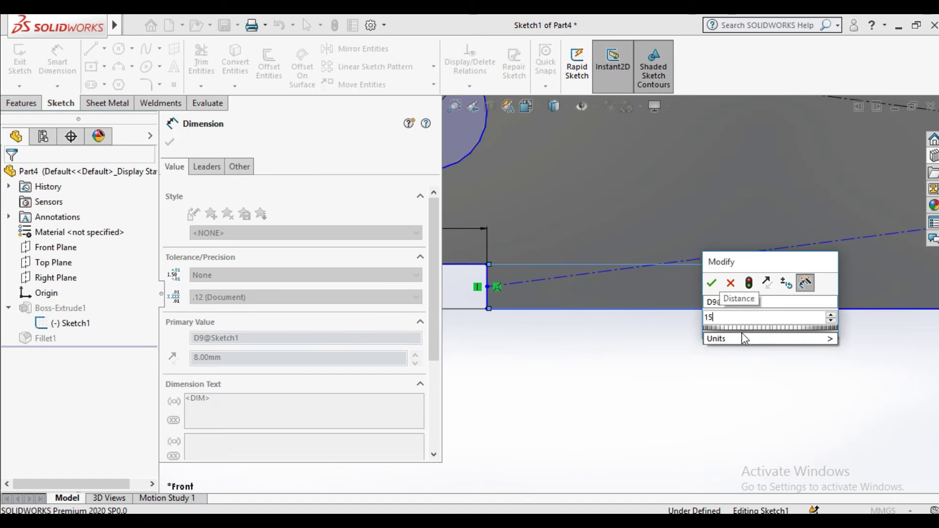
key("Return")
Step: Change the 30 mm notch length to 40 mm and close Part4
scroll(533, 313, "up", 1)
scroll(533, 314, "up", 1)
scroll(479, 301, "up", 1)
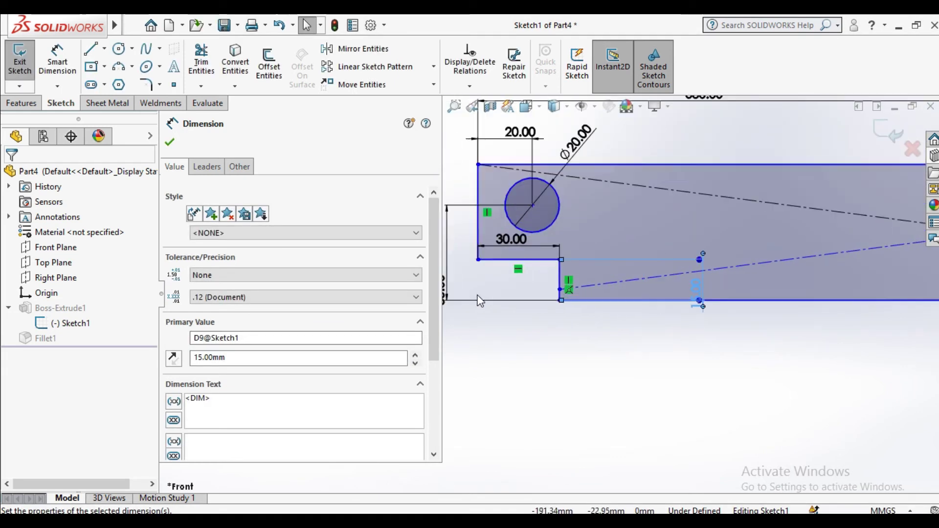
scroll(479, 301, "down", 1)
scroll(523, 265, "down", 1)
double_click(559, 235)
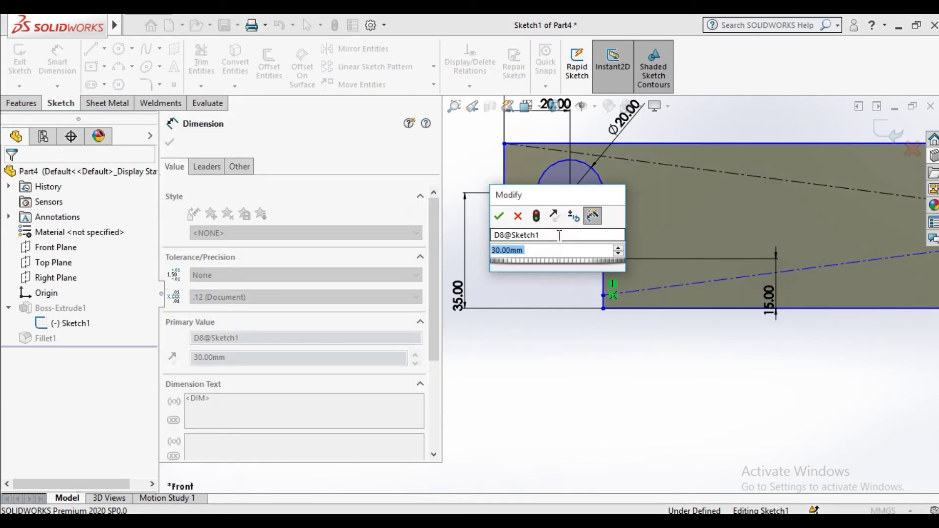
type("0")
key("Return")
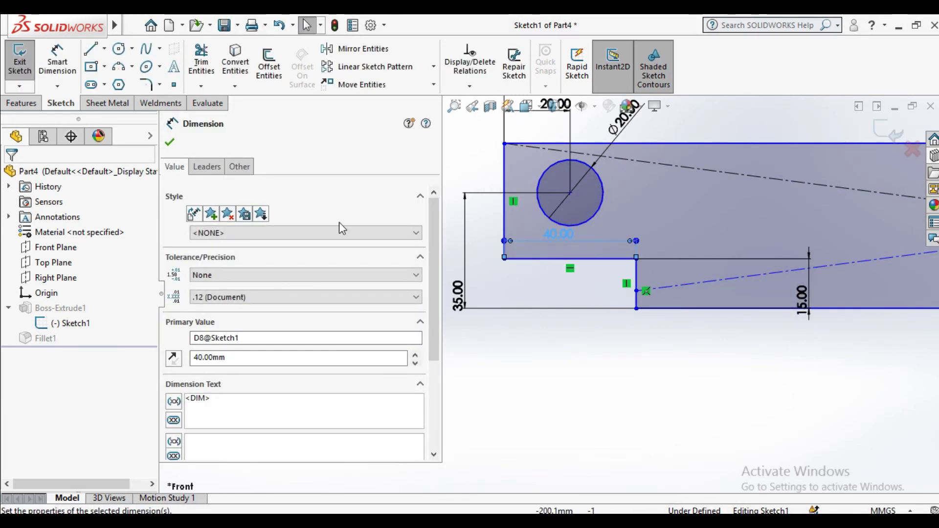
left_click(171, 145)
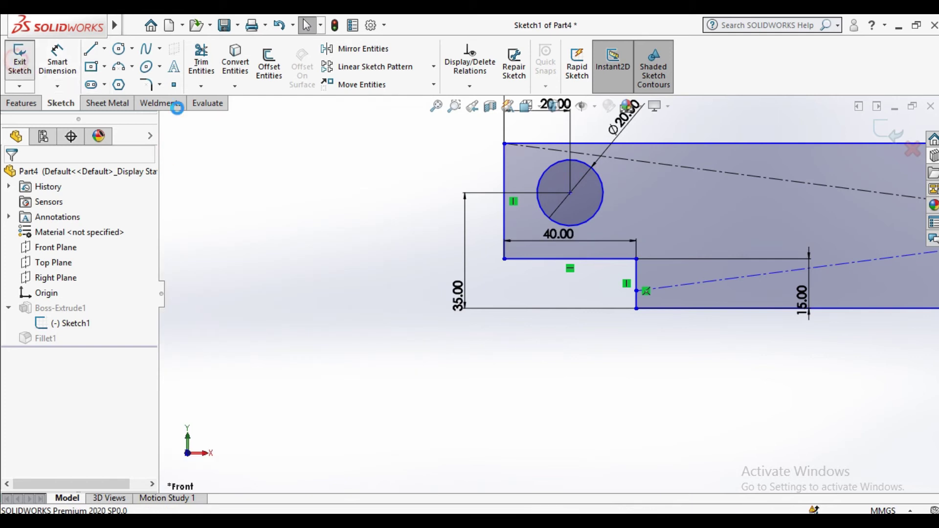
left_click(928, 107)
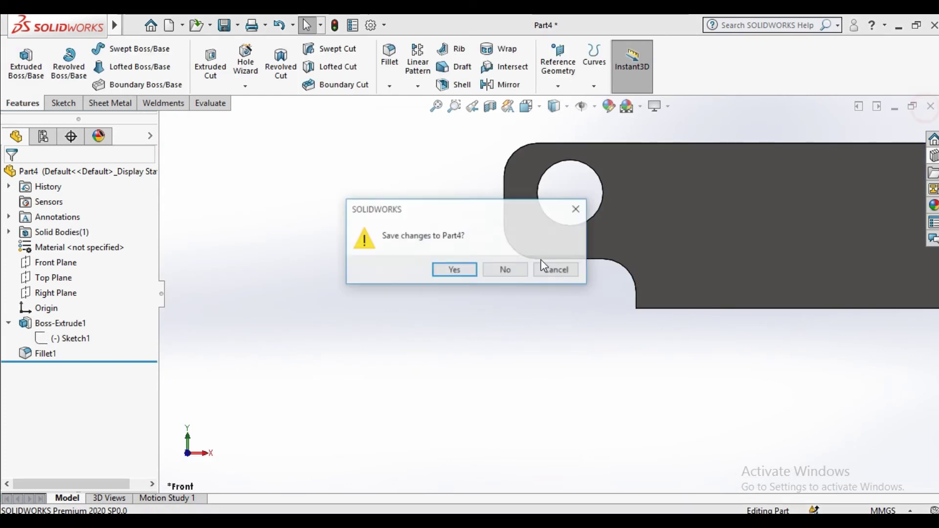
Step: Save Part4, rebuild Assem2, and inspect the clearance around the link's lower bolt
left_click(445, 275)
left_click(122, 97)
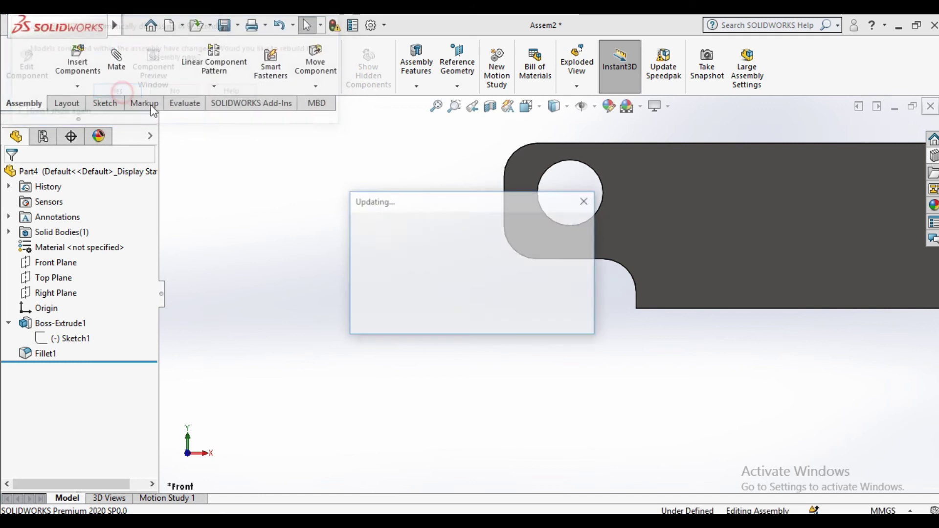
scroll(497, 325, "down", 5)
middle_click_drag(477, 312, 448, 326)
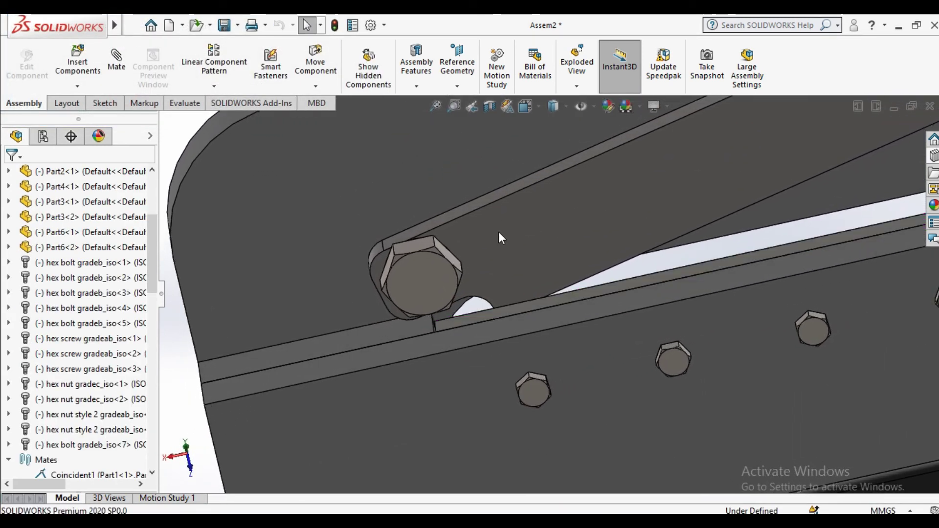
middle_click_drag(442, 308, 434, 279)
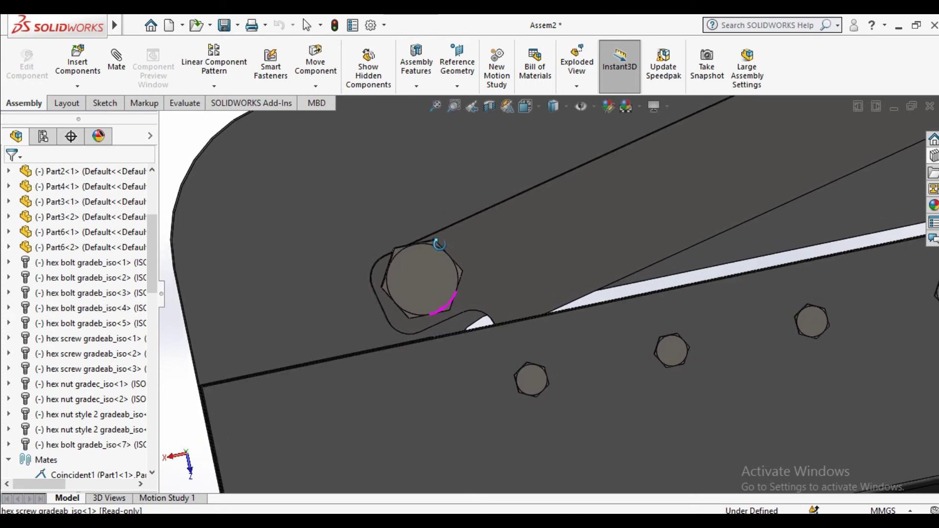
Step: Drag the link arm to confirm it swings clear of the blade bolt
scroll(434, 280, "up", 3)
scroll(506, 280, "up", 2)
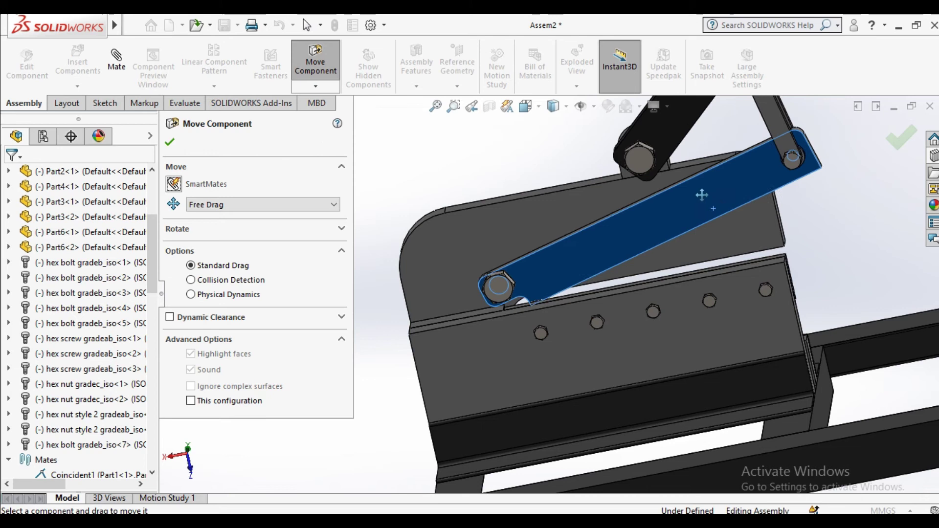
mouse_move(687, 183)
left_mouse_down()
mouse_move(721, 262)
mouse_move(715, 230)
left_mouse_up()
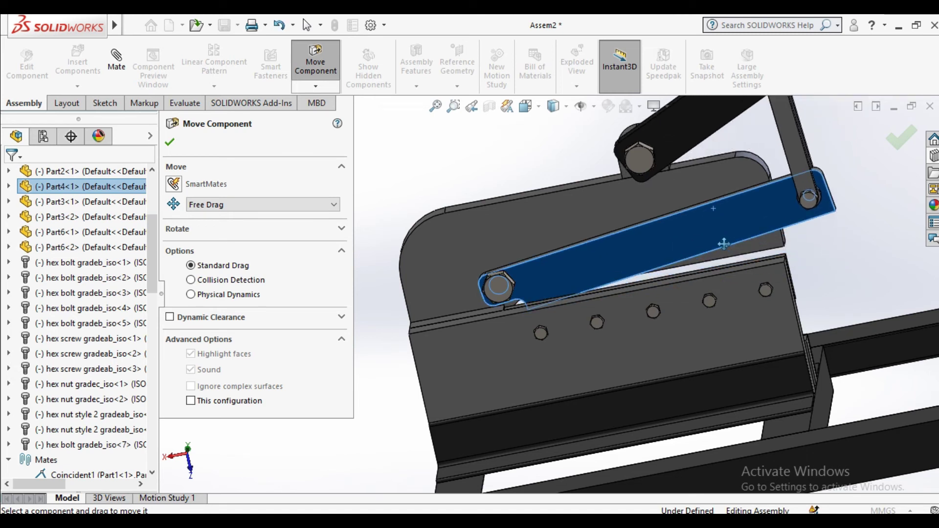
scroll(723, 244, "up", 5)
scroll(481, 229, "down", 1)
left_click(169, 142)
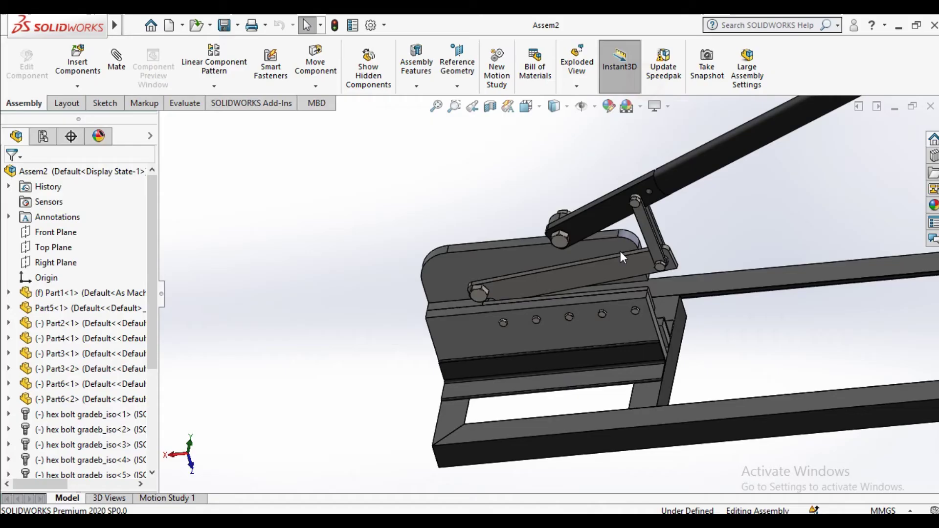
mouse_move(631, 283)
middle_mouse_down()
mouse_move(589, 269)
mouse_move(537, 283)
mouse_move(594, 284)
middle_mouse_up()
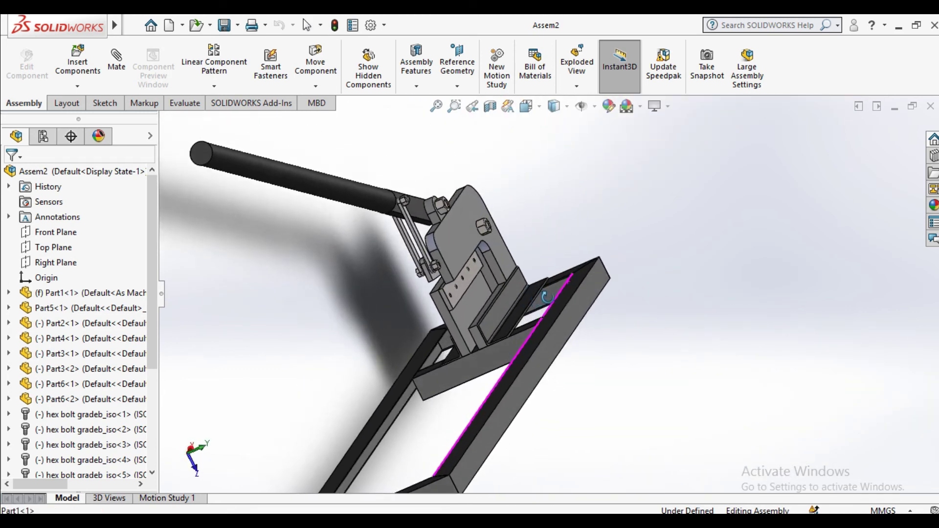
scroll(594, 283, "down", 5)
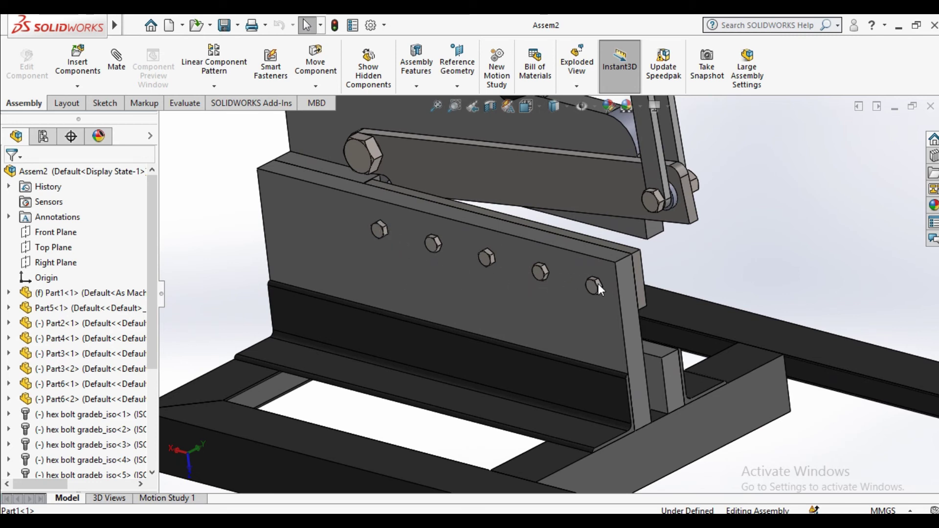
scroll(565, 272, "up", 5)
middle_click_drag(564, 272, 520, 318)
scroll(436, 295, "down", 5)
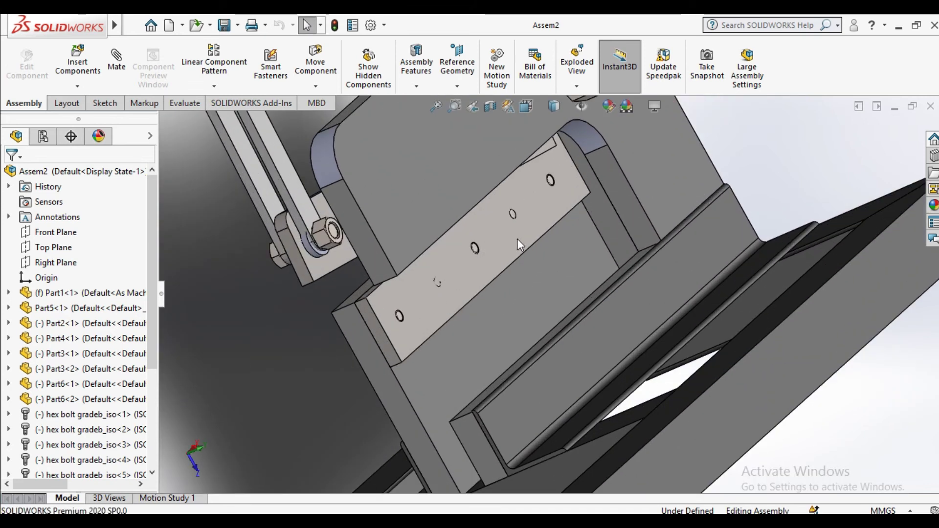
scroll(568, 169, "up", 2)
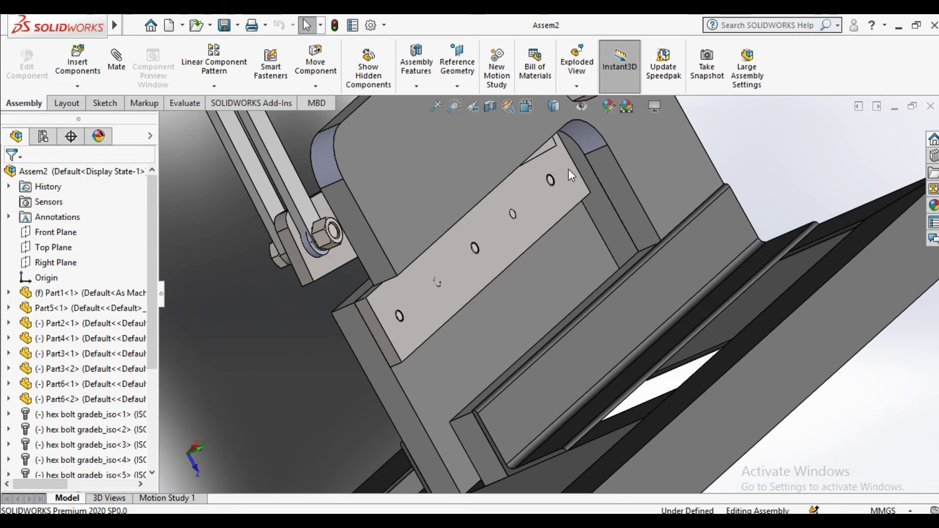
middle_click_drag(568, 169, 567, 245)
scroll(644, 248, "down", 3)
scroll(638, 254, "down", 3)
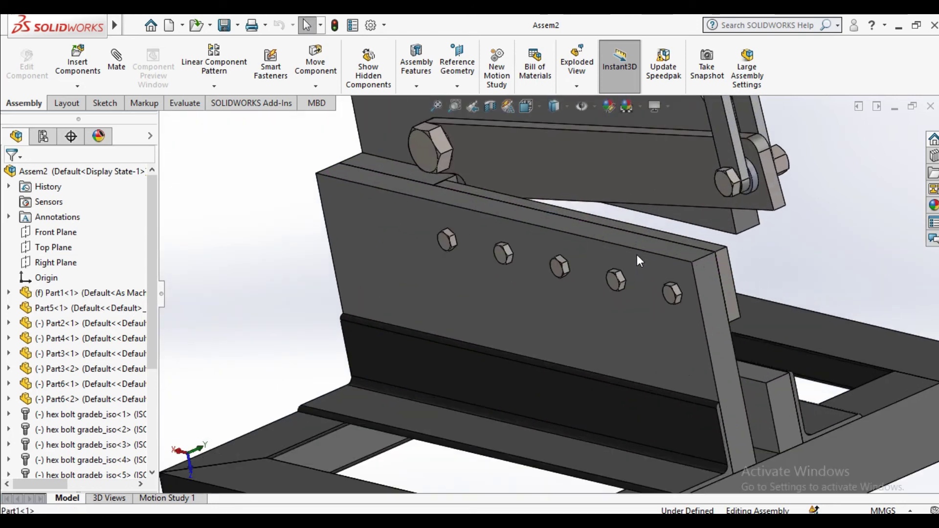
scroll(631, 269, "down", 3)
Step: Delete the Coincident14 mate from the end bolt on the blade plate
right_click(683, 329)
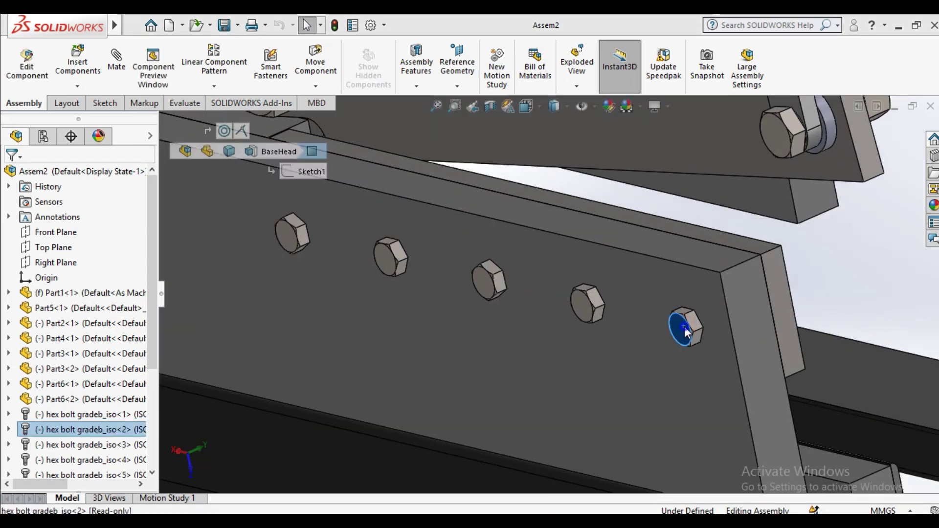
left_click(674, 317)
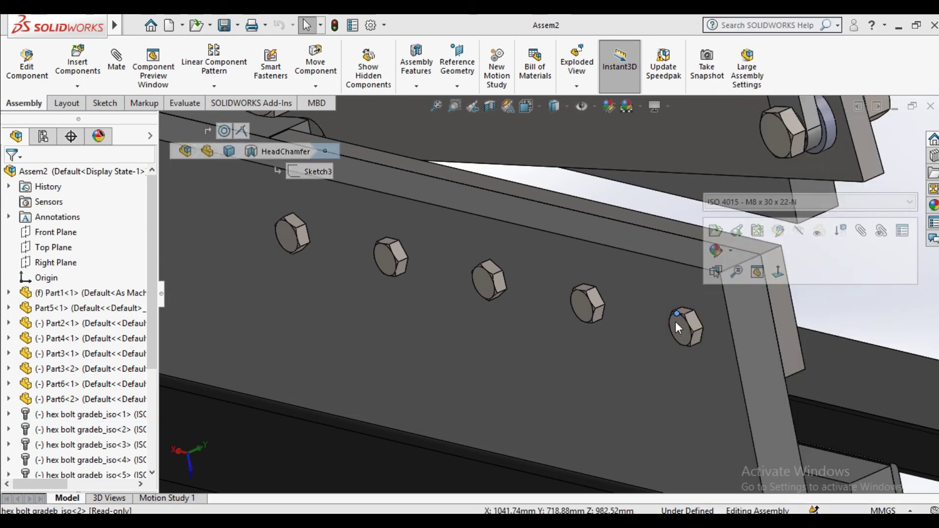
left_click(678, 328)
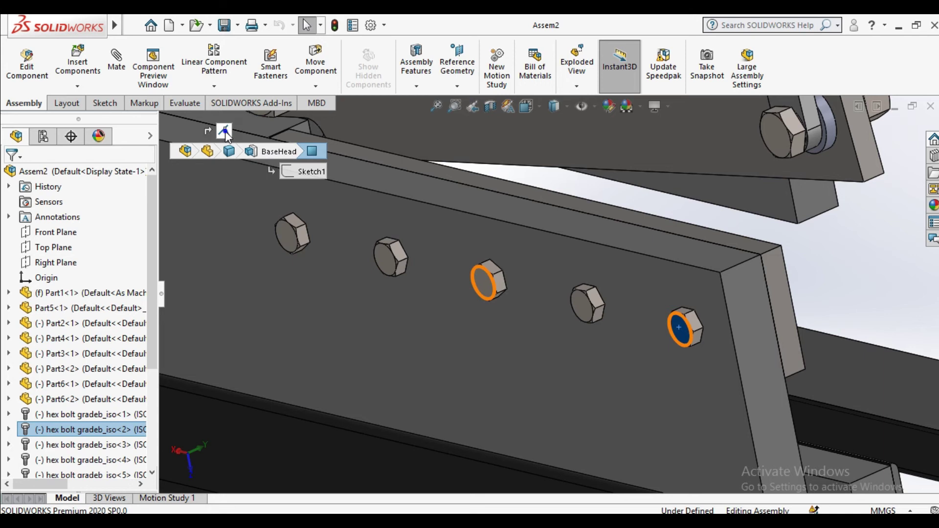
right_click(225, 131)
left_click(259, 210)
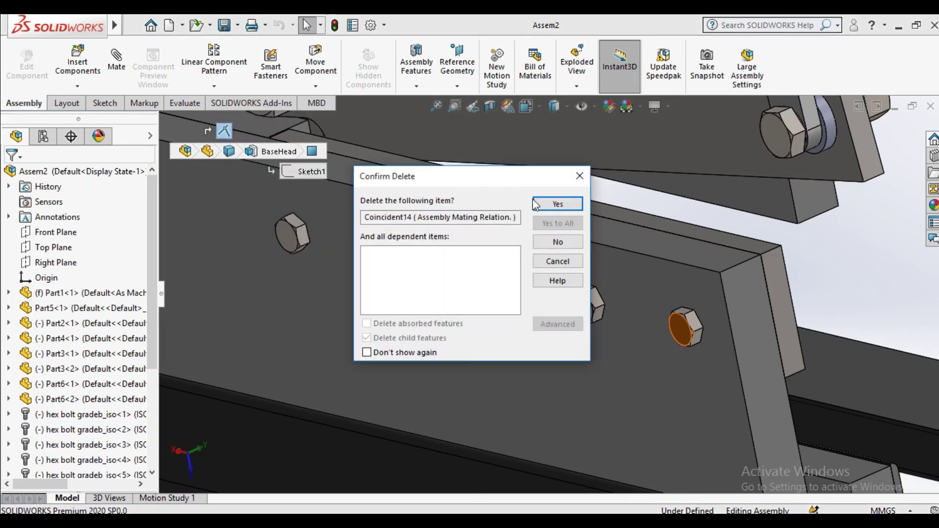
left_click(546, 204)
Step: Delete the Coincident13 and Coincident16 mates from the next bolts
left_click(582, 306)
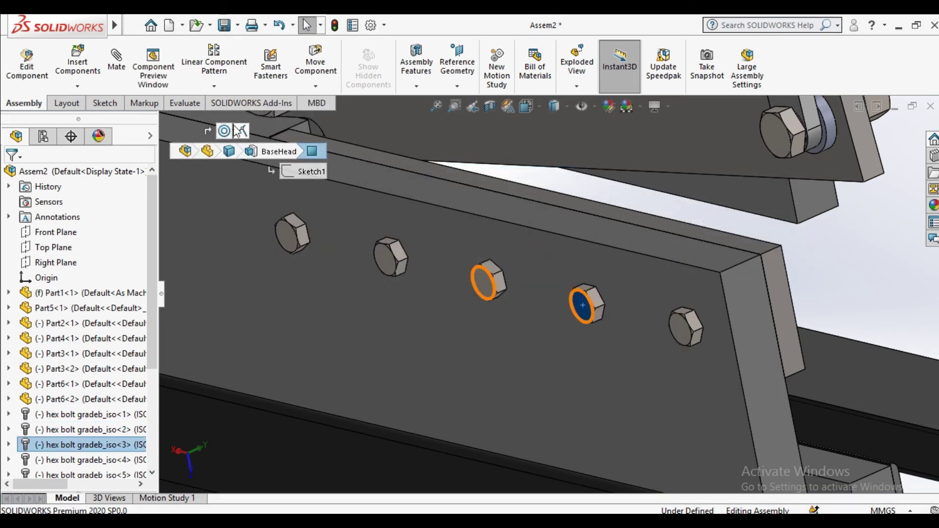
right_click(224, 131)
left_click(274, 204)
right_click(483, 283)
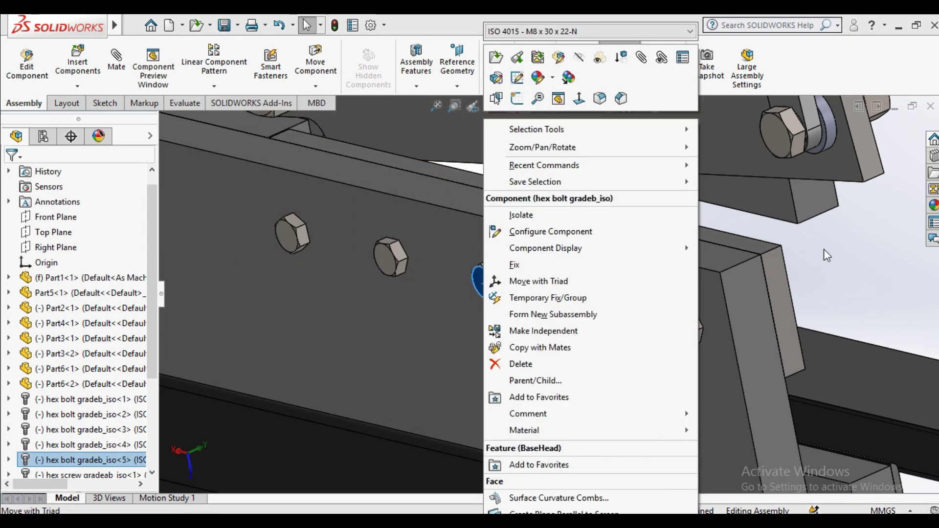
left_click(485, 288)
right_click(224, 131)
left_click(274, 205)
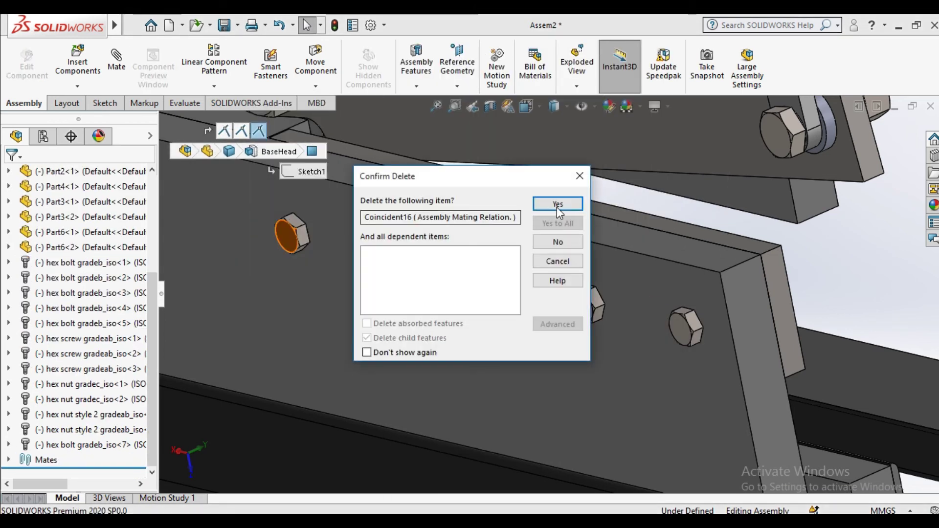
left_click(557, 207)
Step: Delete the Coincident11 mate and orbit toward the front of the blade
right_click(224, 131)
left_click(273, 201)
right_click(224, 131)
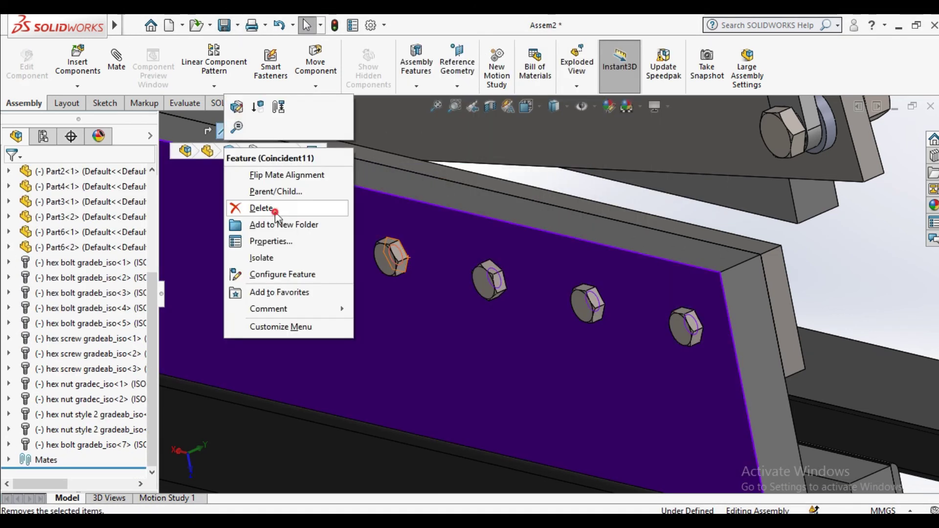
left_click(274, 204)
left_click(557, 204)
scroll(832, 250, "up", 3)
middle_click_drag(831, 251, 529, 306)
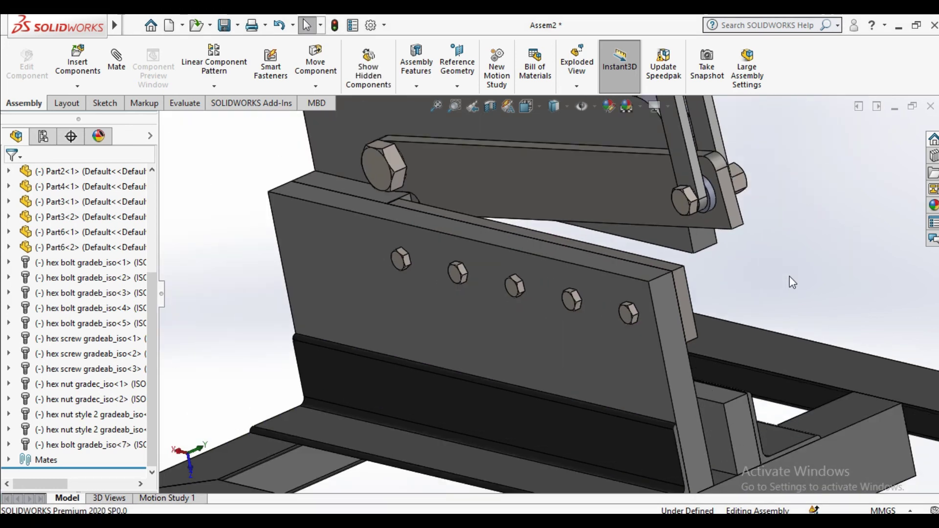
scroll(529, 307, "down", 3)
scroll(529, 306, "down", 2)
scroll(538, 313, "up", 3)
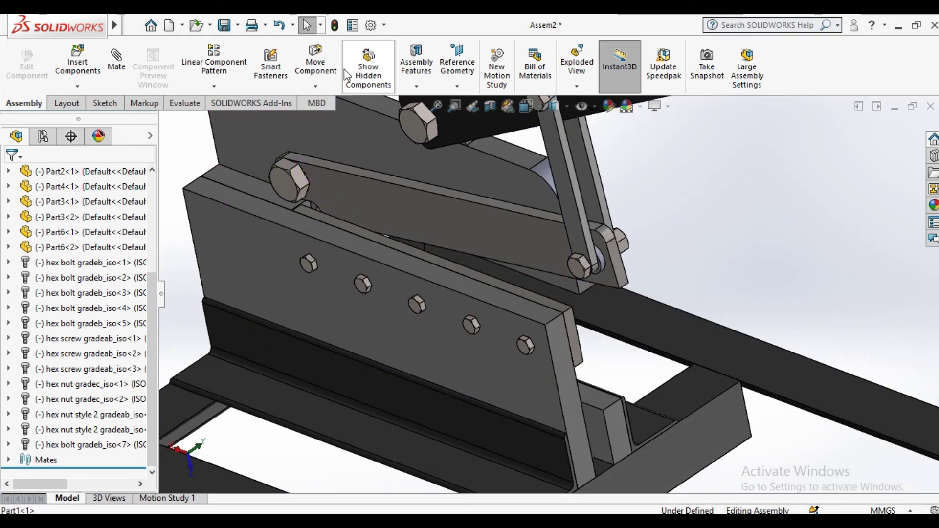
Step: Try Free Drag on the blade-plate bolts, then exit Move Component
left_click(315, 64)
scroll(442, 256, "down", 3)
scroll(464, 266, "down", 3)
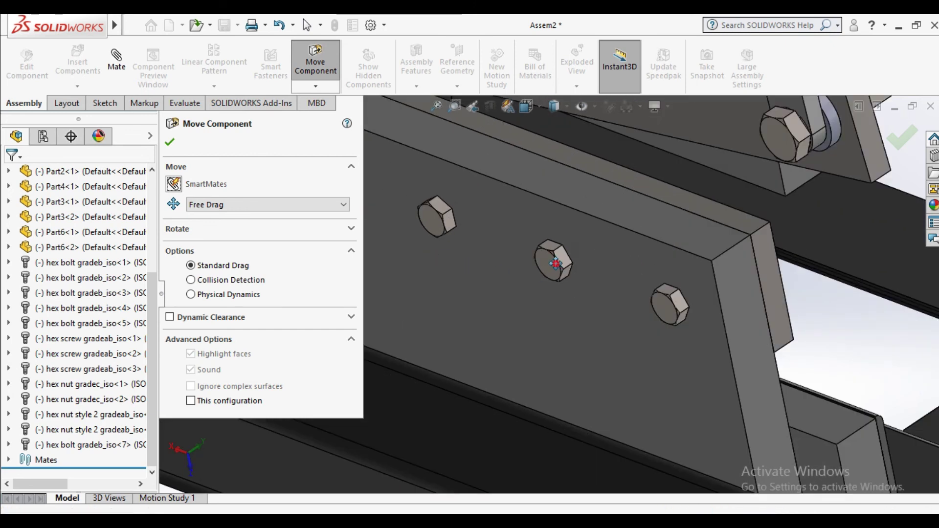
scroll(538, 277, "up", 3)
scroll(455, 255, "down", 3)
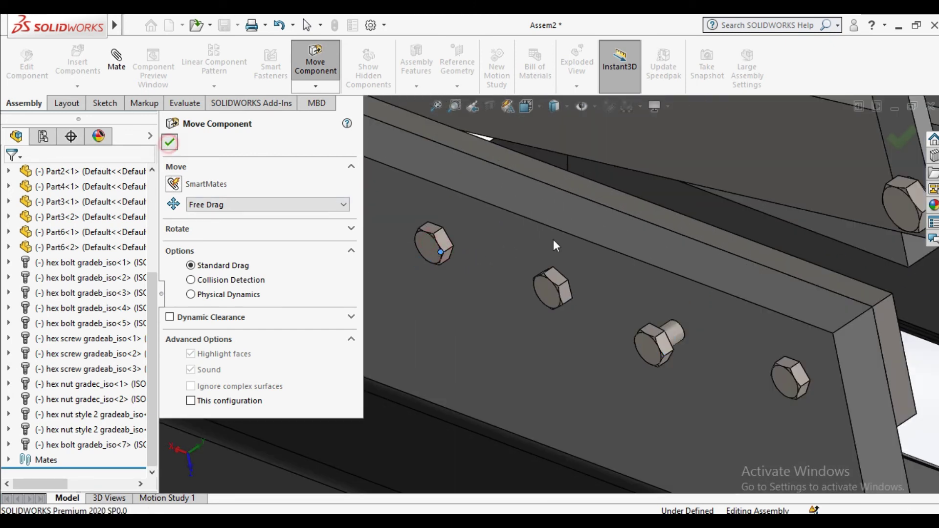
key("Escape")
scroll(562, 269, "up", 4)
scroll(412, 230, "down", 4)
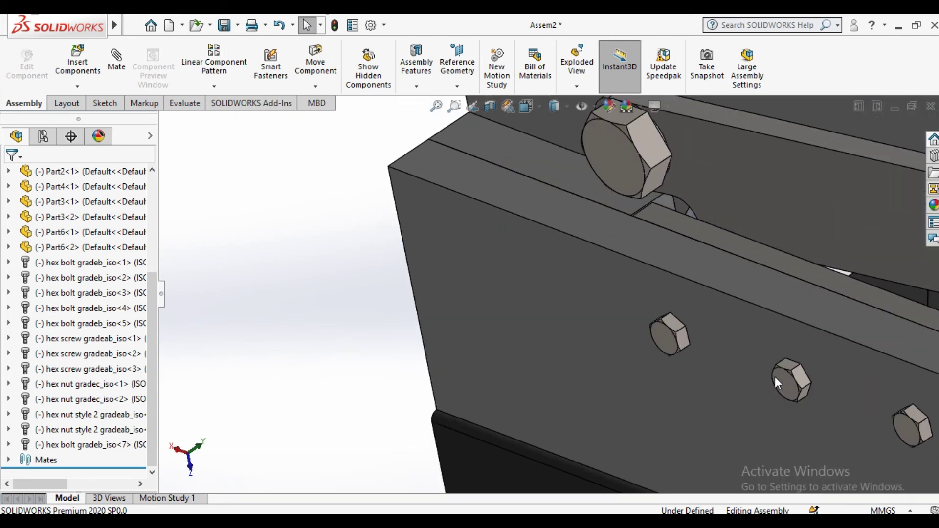
Step: Slide a selected bolt partly out of the blade plate and accept its position
left_click(782, 379)
scroll(345, 235, "up", 3)
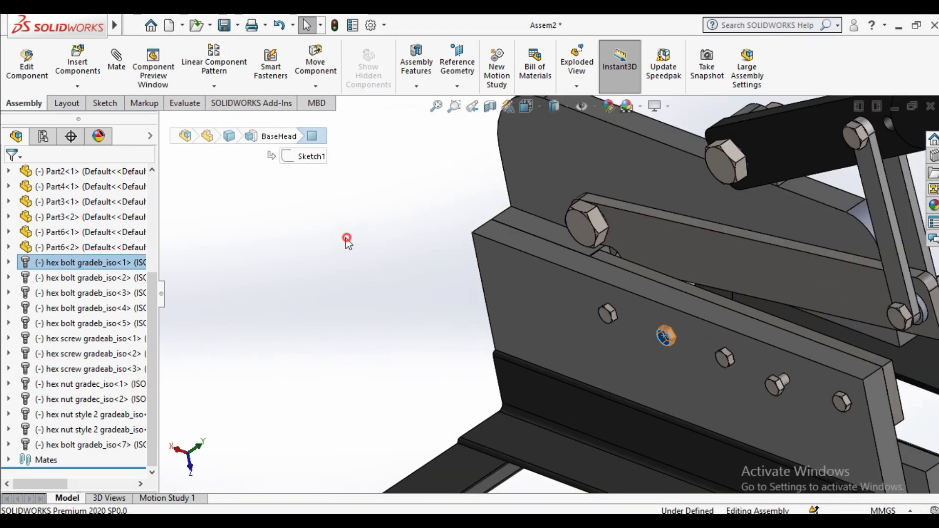
left_click(321, 90)
scroll(610, 319, "down", 3)
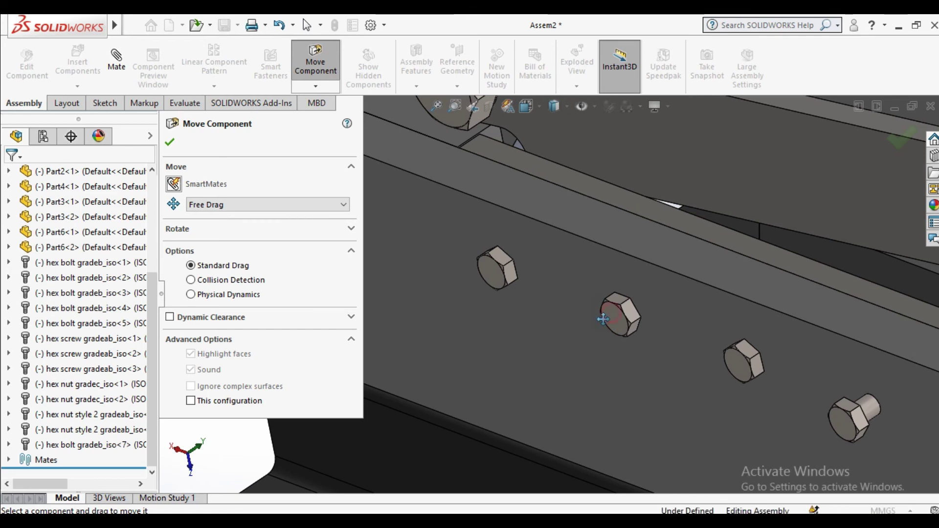
left_click(171, 145)
scroll(687, 389, "up", 3)
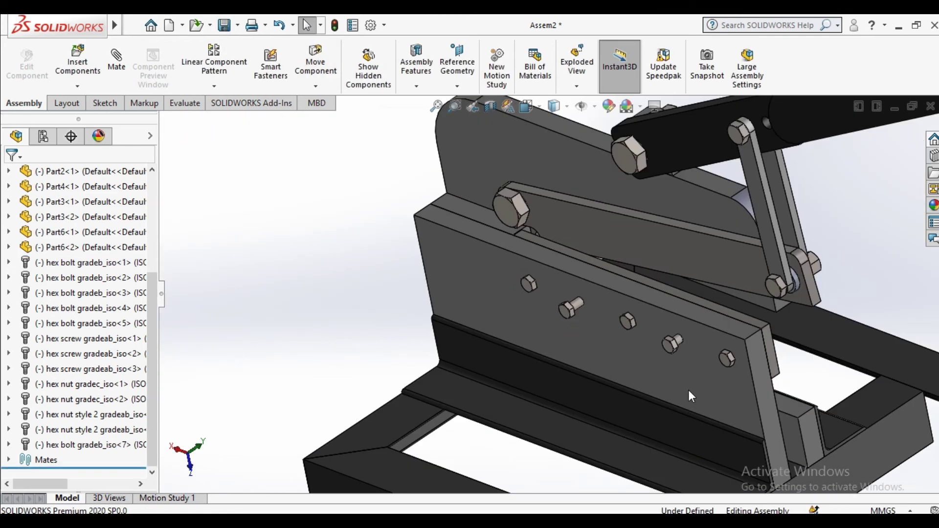
scroll(688, 389, "down", 2)
Step: Orbit and zoom to inspect the plate and nut, then return to the full assembly view
middle_click_drag(687, 389, 759, 314)
scroll(679, 345, "down", 2)
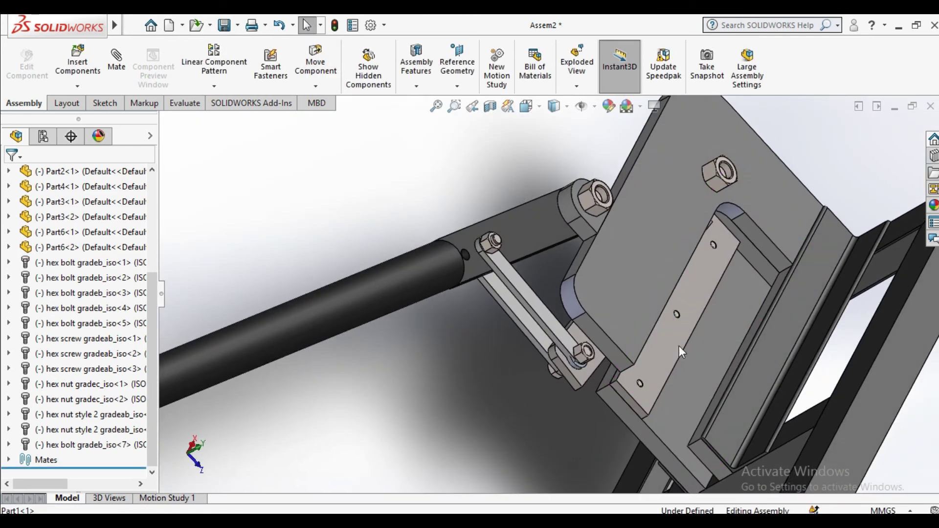
scroll(632, 354, "down", 3)
scroll(678, 346, "up", 3)
scroll(654, 381, "down", 2)
scroll(526, 355, "down", 3)
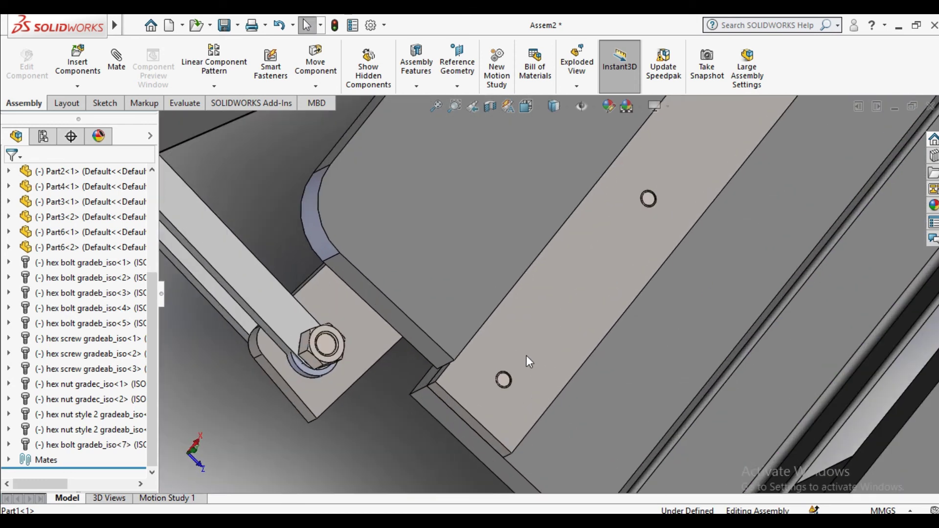
scroll(660, 220, "up", 3)
scroll(667, 242, "up", 2)
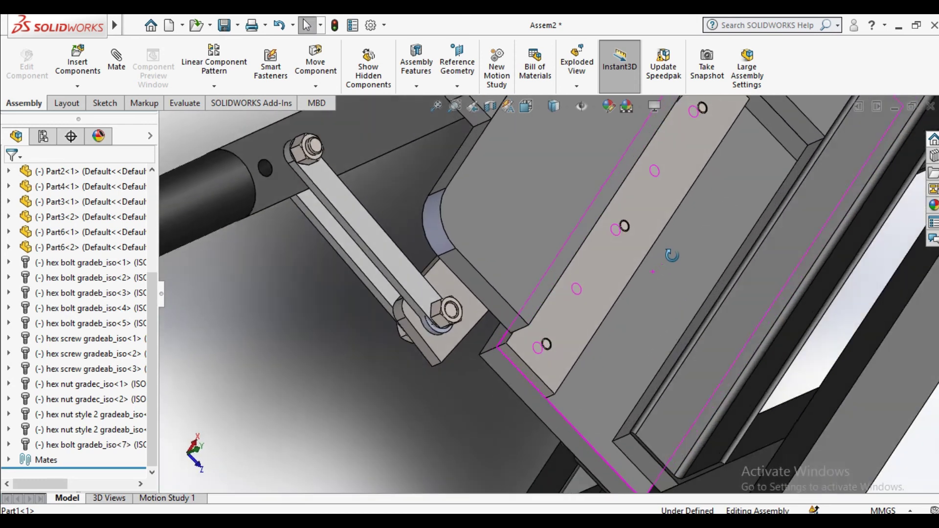
scroll(546, 327, "down", 5)
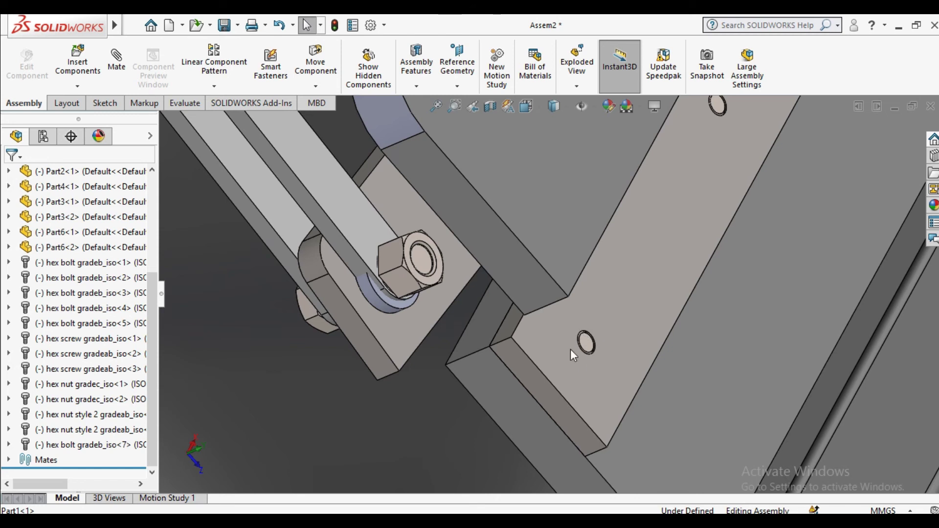
scroll(585, 343, "up", 2)
mouse_move(615, 300)
middle_mouse_down()
mouse_move(592, 310)
mouse_move(616, 289)
mouse_move(588, 298)
mouse_move(613, 291)
mouse_move(583, 276)
middle_mouse_up()
scroll(597, 301, "up", 3)
scroll(627, 298, "down", 4)
key("ctrl+shift+z")
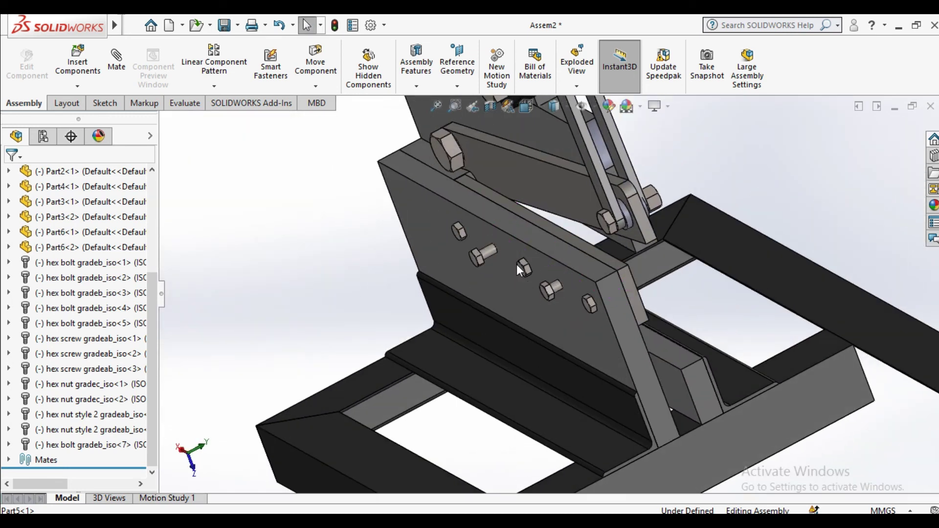
Step: Switch the assembly to a side view and zoom in on the blade plate
left_click(532, 107)
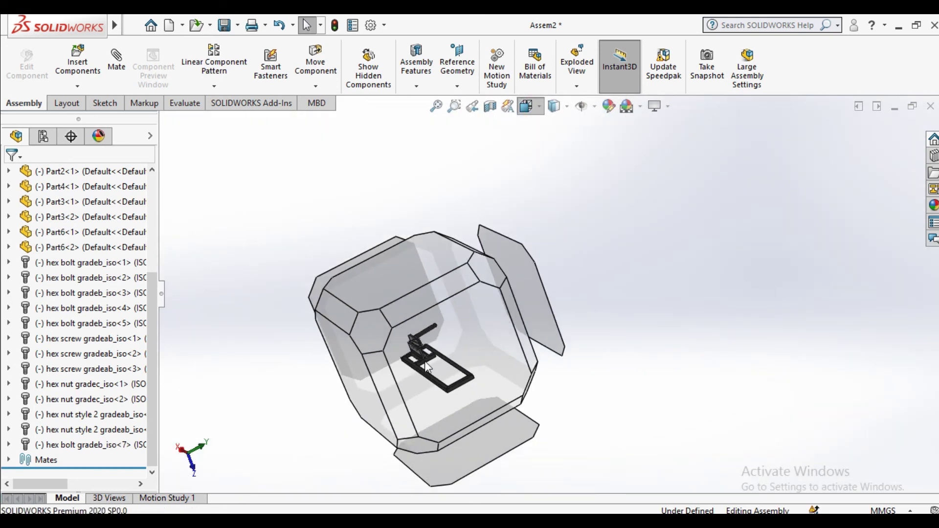
left_click(434, 361)
scroll(514, 344, "down", 3)
scroll(528, 337, "down", 3)
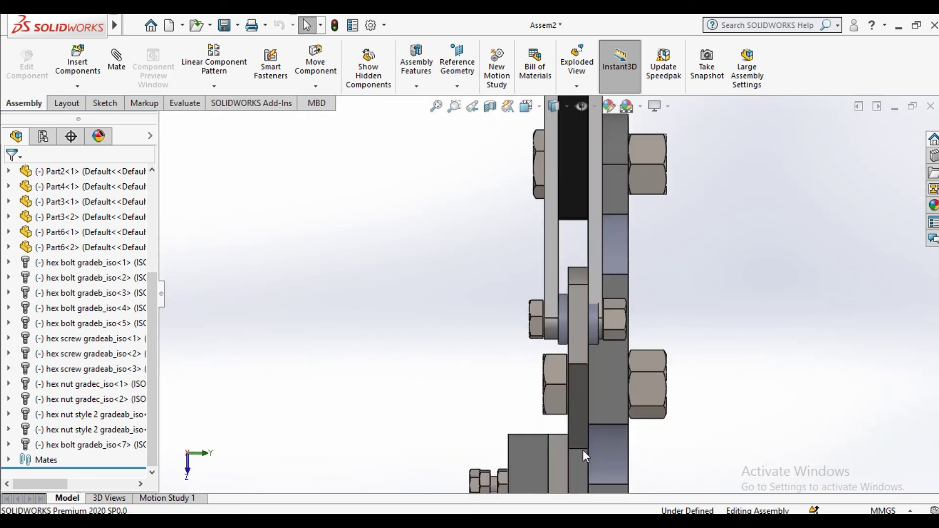
scroll(540, 328, "down", 3)
scroll(540, 327, "down", 3)
Step: Drag Part4 down along the fixed plate until it reaches the blade plate's top edge
left_click(315, 63)
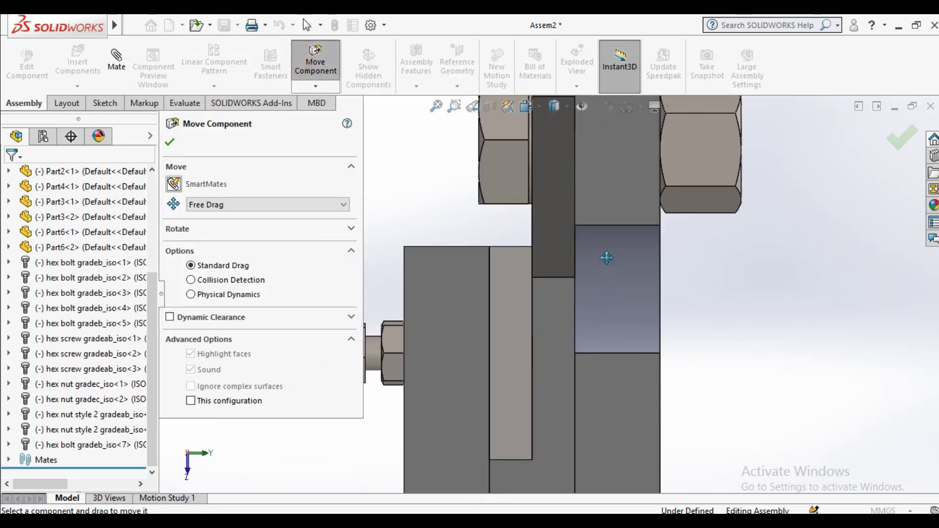
left_click_drag(555, 211, 529, 361)
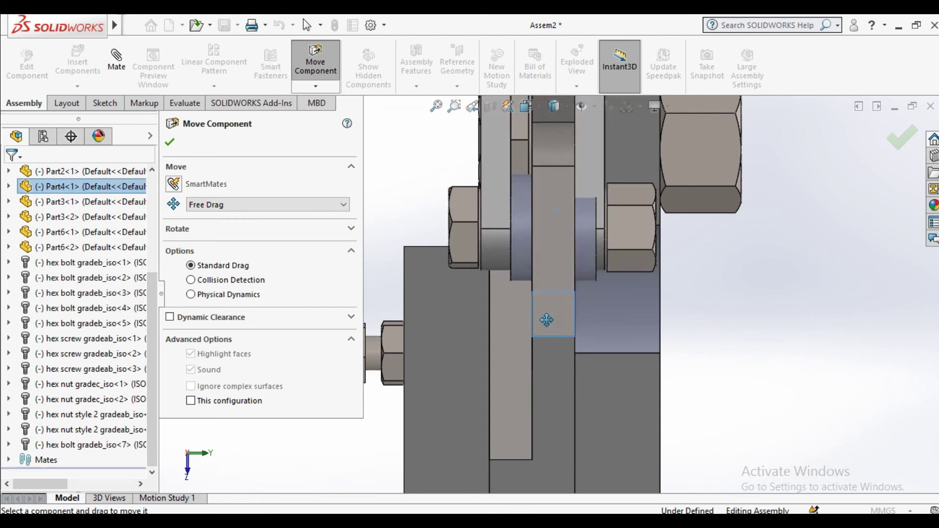
mouse_move(530, 367)
middle_mouse_down()
mouse_move(541, 377)
mouse_move(581, 341)
mouse_move(583, 324)
mouse_move(553, 220)
middle_mouse_up()
scroll(547, 207, "down", 2)
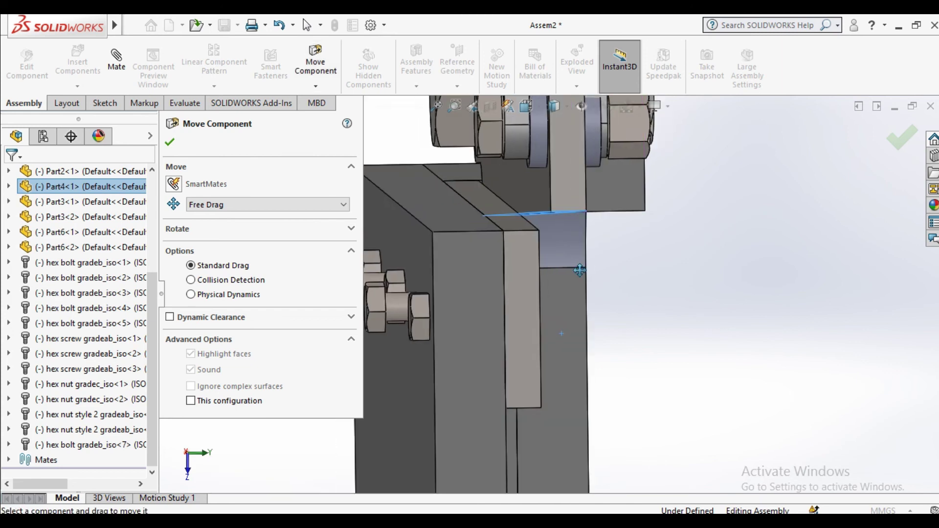
scroll(547, 207, "down", 3)
middle_click_drag(565, 213, 548, 276)
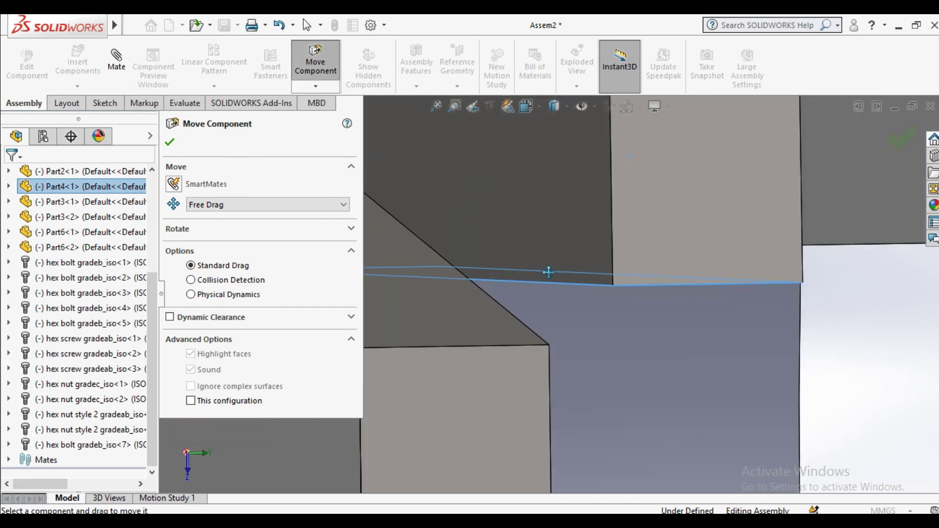
mouse_move(594, 232)
left_mouse_down()
mouse_move(597, 259)
mouse_move(601, 208)
left_mouse_up()
Step: Zoom back out to show the whole shear machine
scroll(601, 208, "up", 2)
scroll(602, 220, "up", 2)
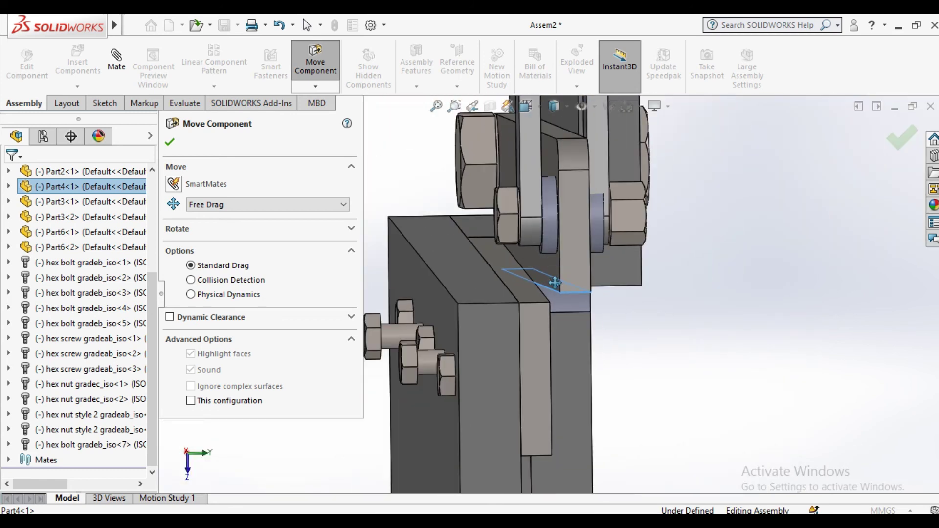
scroll(611, 269, "up", 2)
scroll(620, 326, "up", 1)
scroll(620, 326, "up", 2)
scroll(679, 350, "up", 2)
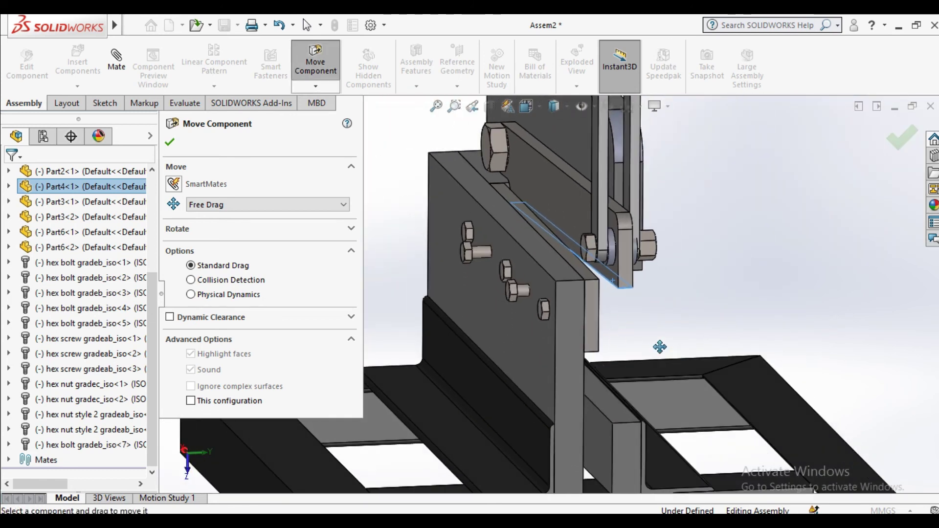
scroll(658, 346, "up", 2)
Step: Test the blade plate's travel with a short drag, then exit moving and clear the selection
left_click(170, 142)
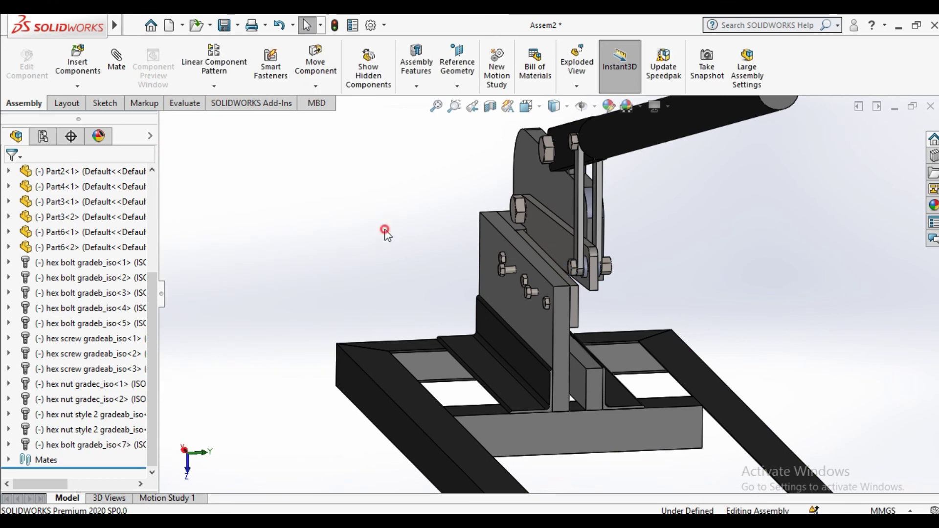
scroll(495, 268, "up", 3)
scroll(577, 268, "up", 2)
scroll(564, 276, "down", 3)
scroll(524, 244, "down", 3)
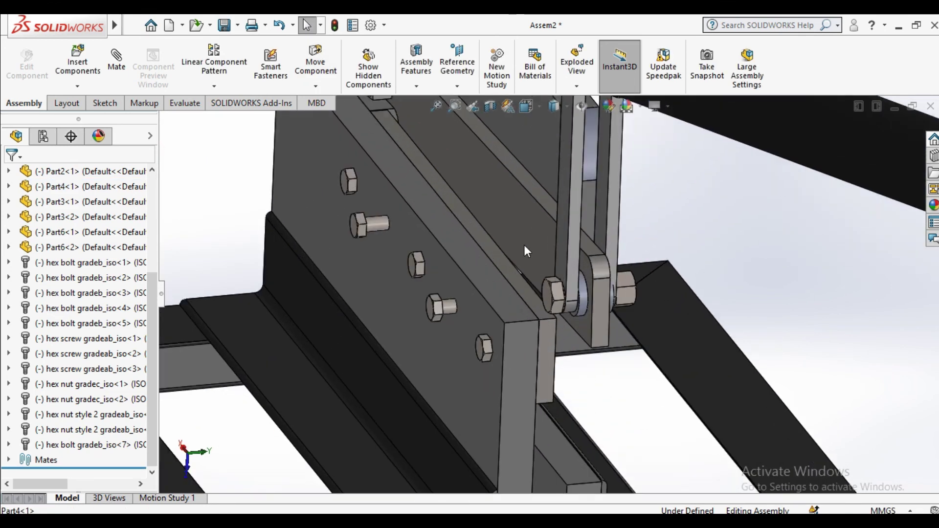
left_click_drag(524, 245, 535, 198)
key("Escape")
scroll(508, 247, "down", 2)
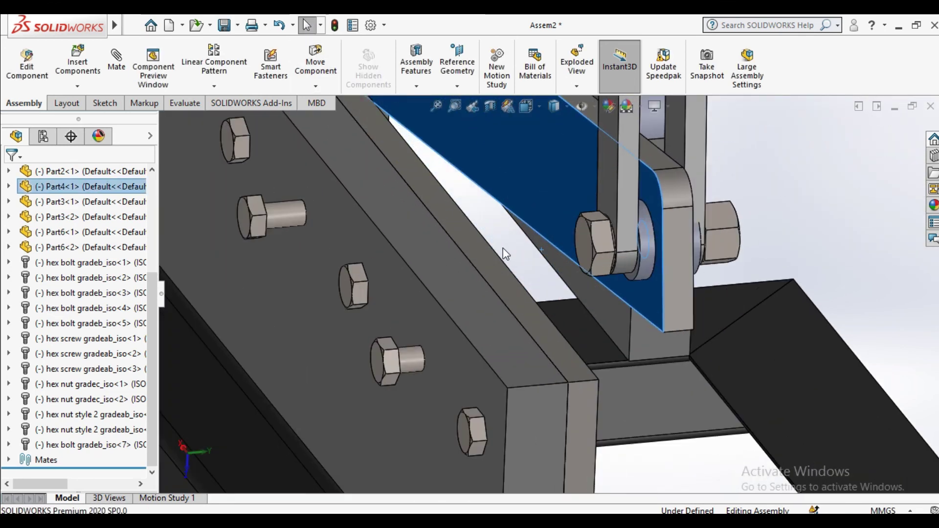
scroll(515, 251, "up", 3)
left_click(720, 248)
Step: Zoom and orbit to inspect the bolts on the fixed plate, checking its side face
scroll(552, 302, "down", 2)
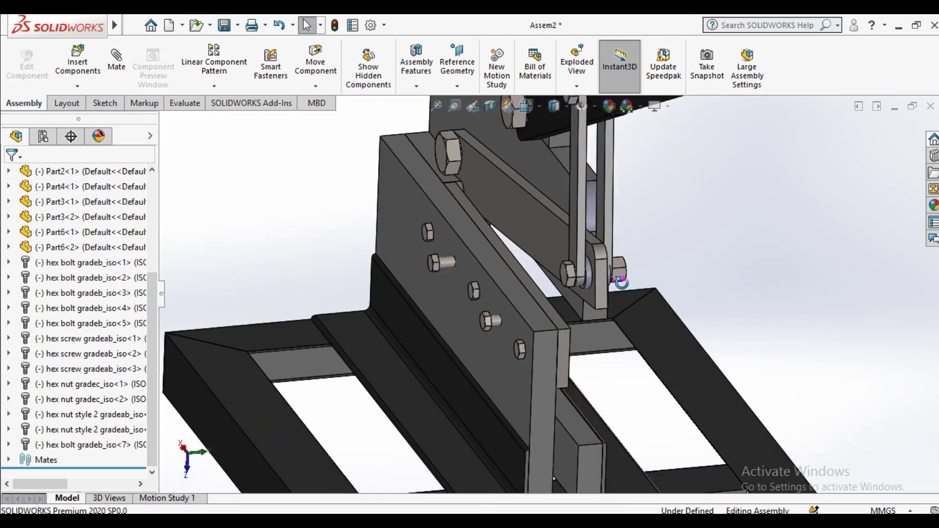
scroll(553, 302, "down", 2)
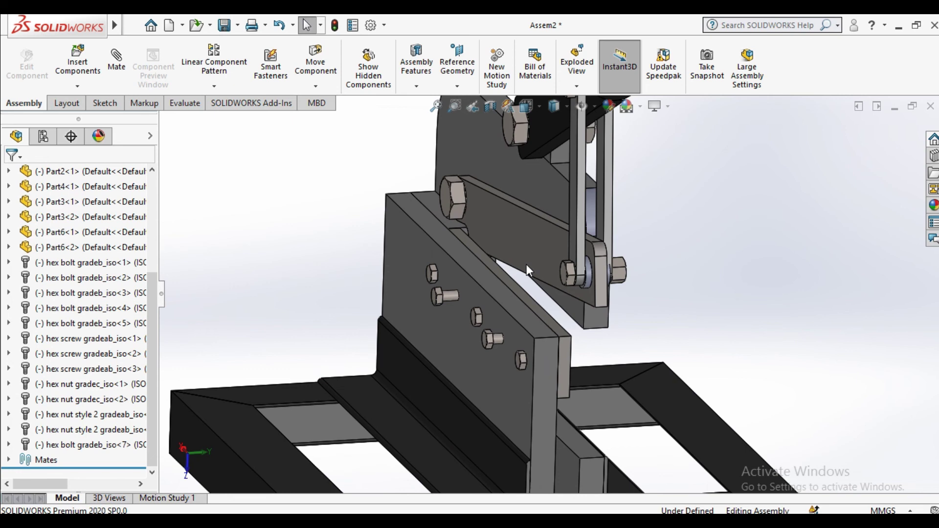
scroll(676, 268, "up", 2)
scroll(547, 283, "up", 2)
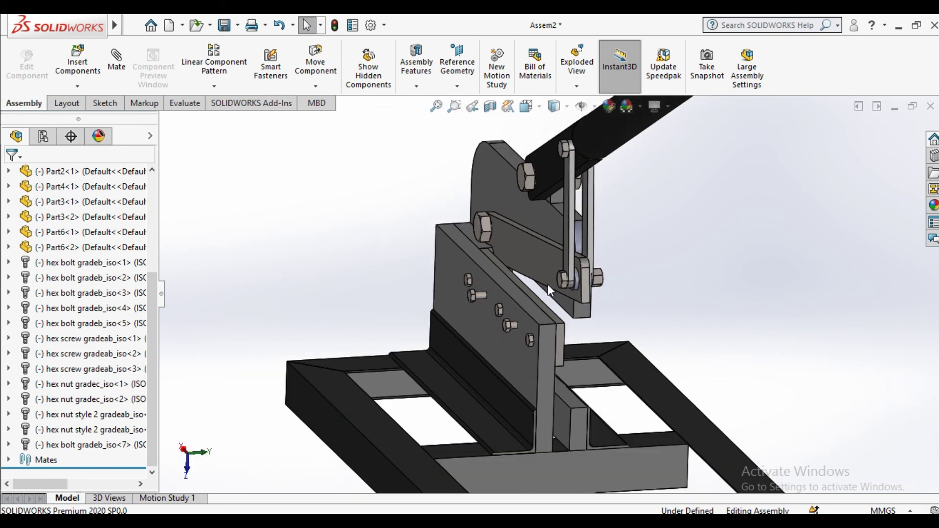
scroll(550, 295, "up", 1)
scroll(532, 284, "down", 5)
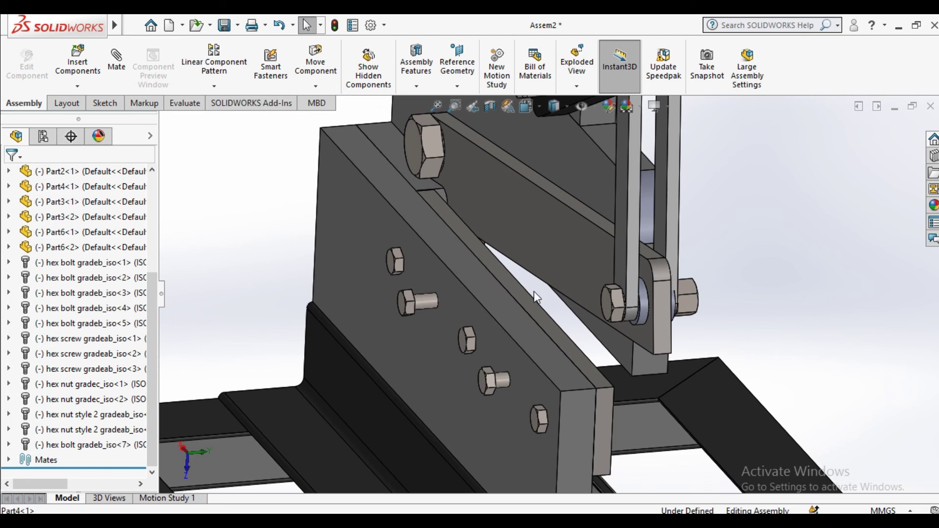
scroll(550, 325, "up", 2)
scroll(572, 352, "up", 2)
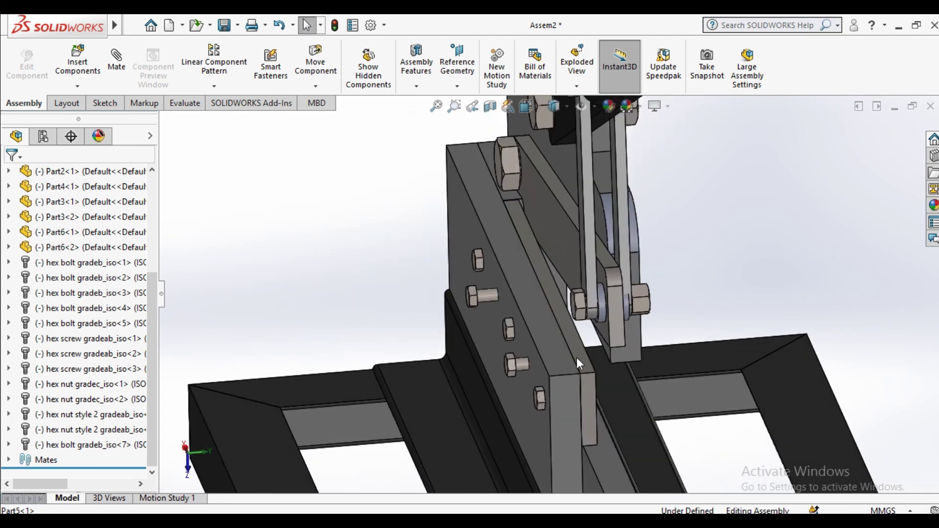
scroll(588, 247, "down", 5)
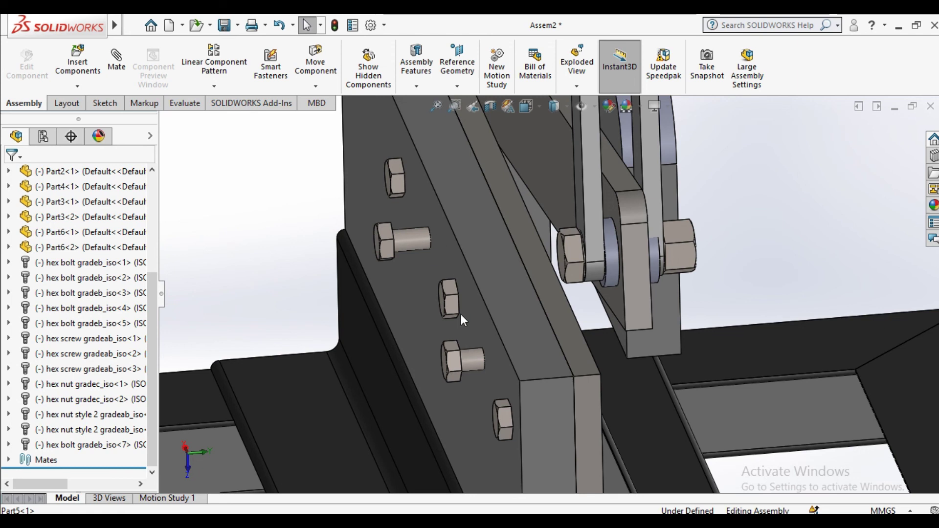
scroll(511, 304, "up", 3)
scroll(510, 308, "down", 4)
mouse_move(509, 308)
middle_mouse_down()
mouse_move(565, 318)
mouse_move(543, 329)
middle_mouse_up()
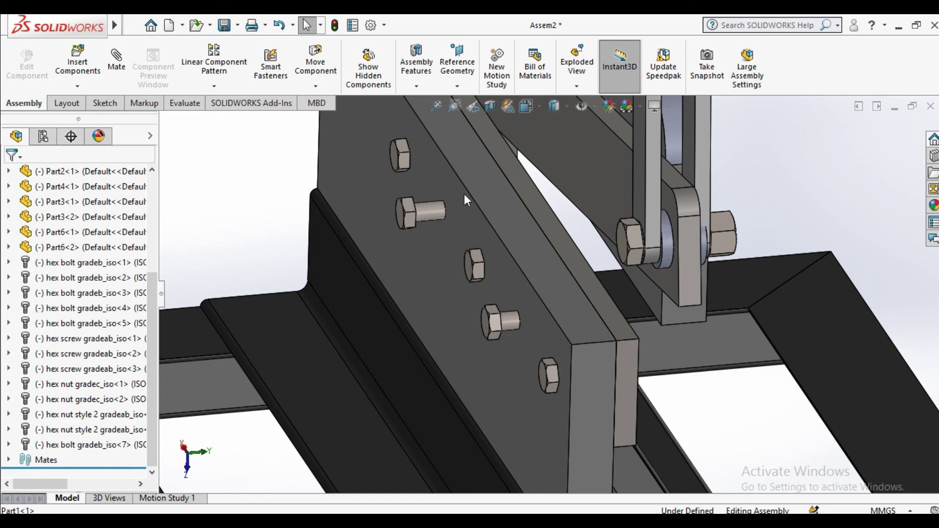
left_click(471, 180)
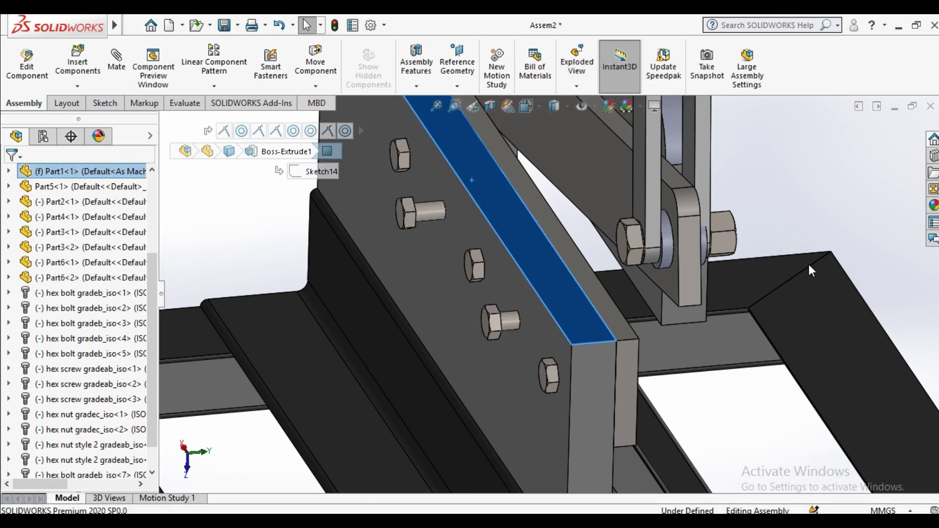
left_click(866, 203)
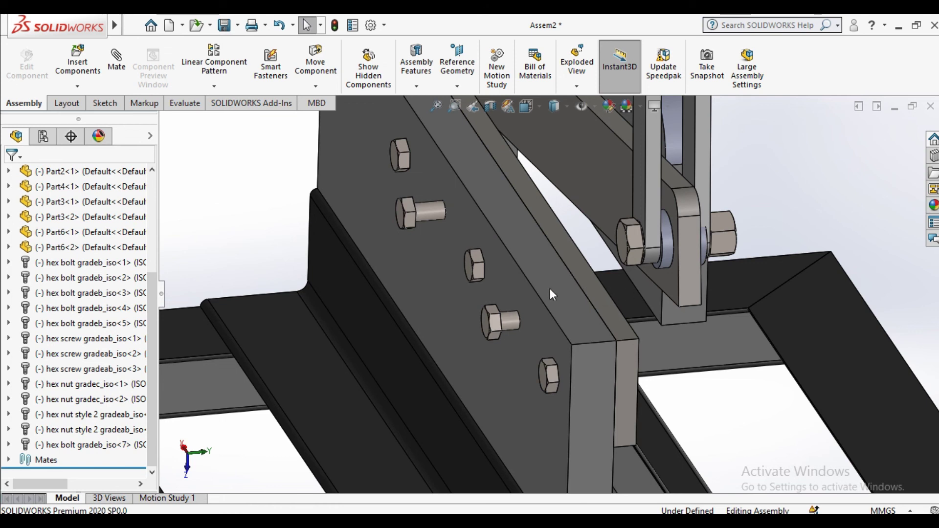
Step: Swing the blade plate (Part4) down past the fixed cutting plate
left_click(589, 206)
left_click_drag(591, 206, 583, 240)
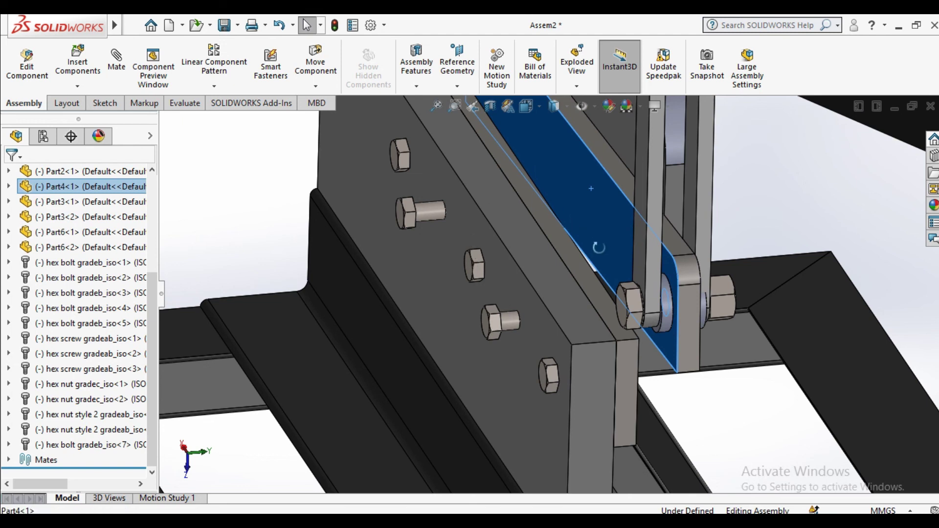
scroll(592, 244, "down", 1)
scroll(594, 250, "down", 1)
scroll(584, 250, "up", 3)
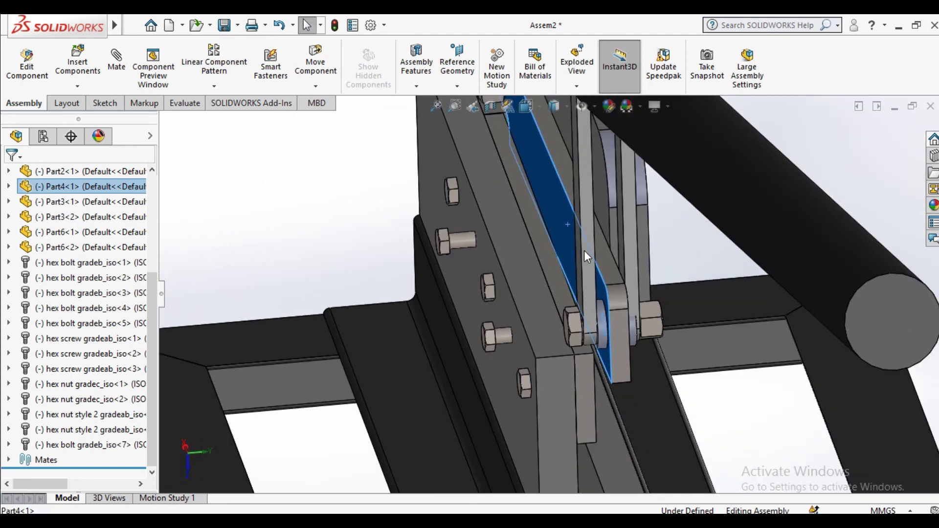
scroll(583, 251, "up", 2)
Step: Orbit around the assembly to check the angled blade from both sides and the front
middle_click_drag(584, 250, 536, 288)
scroll(412, 315, "down", 2)
scroll(412, 316, "up", 3)
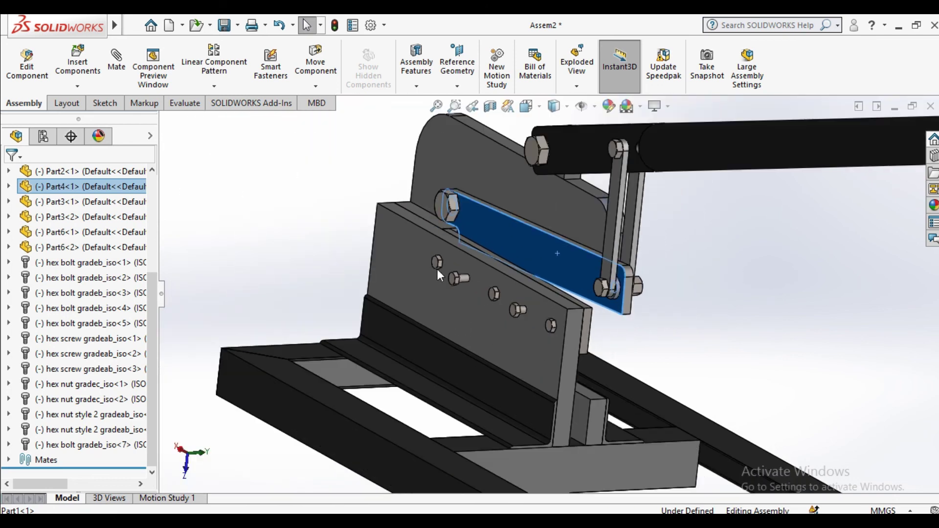
scroll(452, 267, "down", 3)
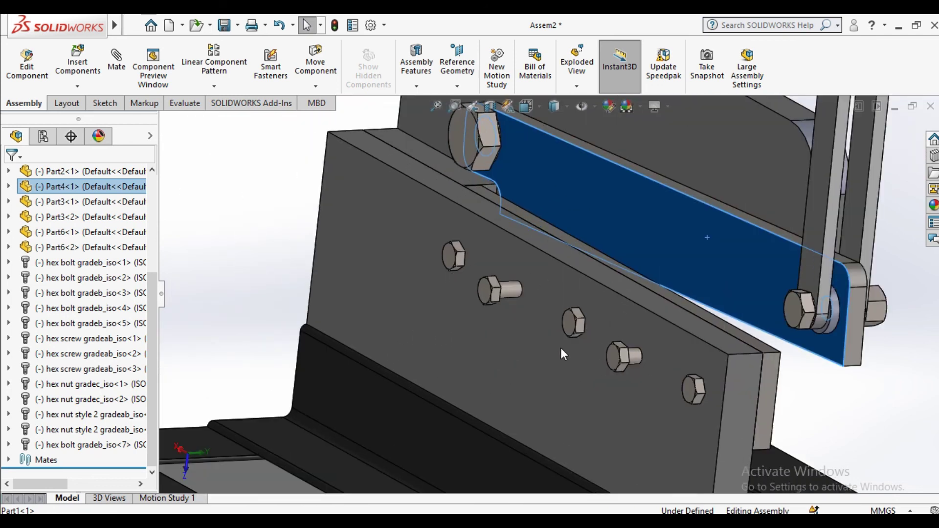
scroll(643, 321, "up", 3)
middle_click_drag(644, 321, 787, 362)
scroll(788, 363, "down", 3)
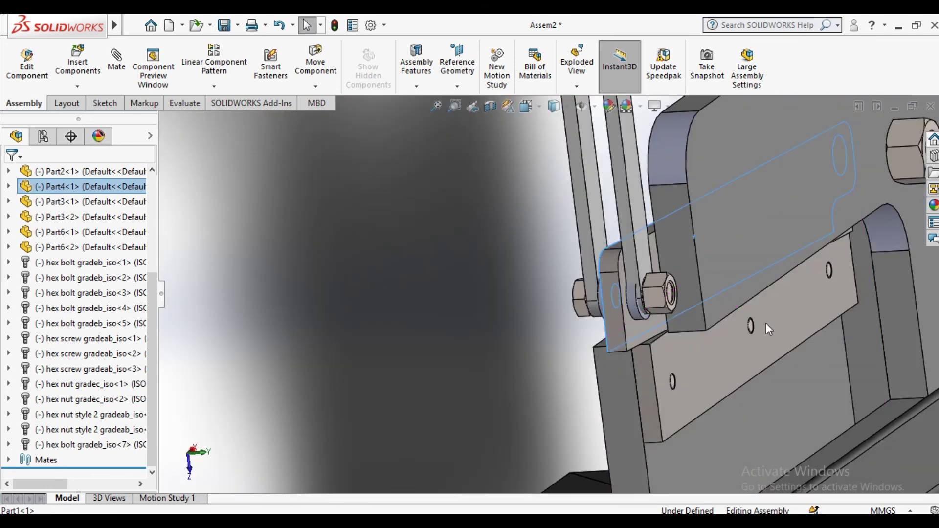
scroll(822, 291, "up", 3)
middle_click_drag(718, 351, 775, 308)
scroll(722, 317, "up", 3)
scroll(722, 318, "up", 2)
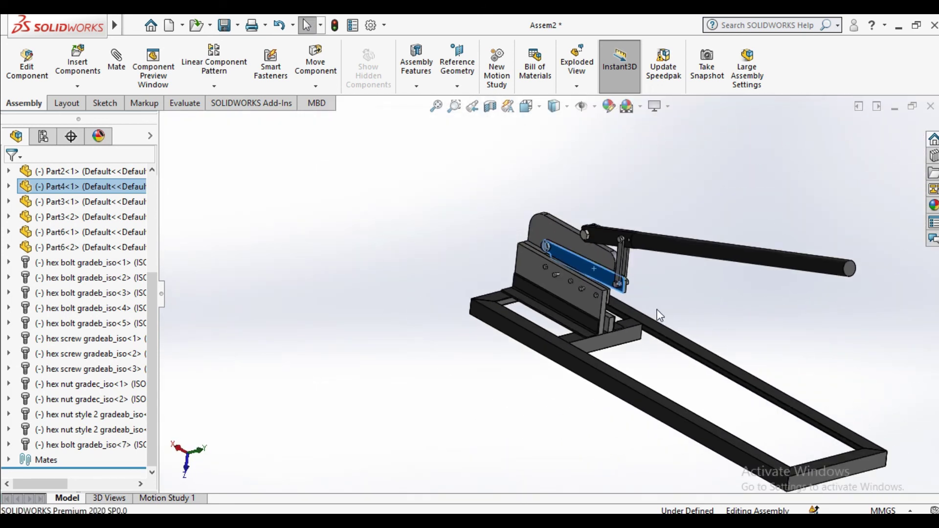
left_click(685, 289)
scroll(679, 301, "up", 2)
mouse_move(675, 303)
middle_mouse_down()
mouse_move(698, 293)
mouse_move(711, 328)
middle_mouse_up()
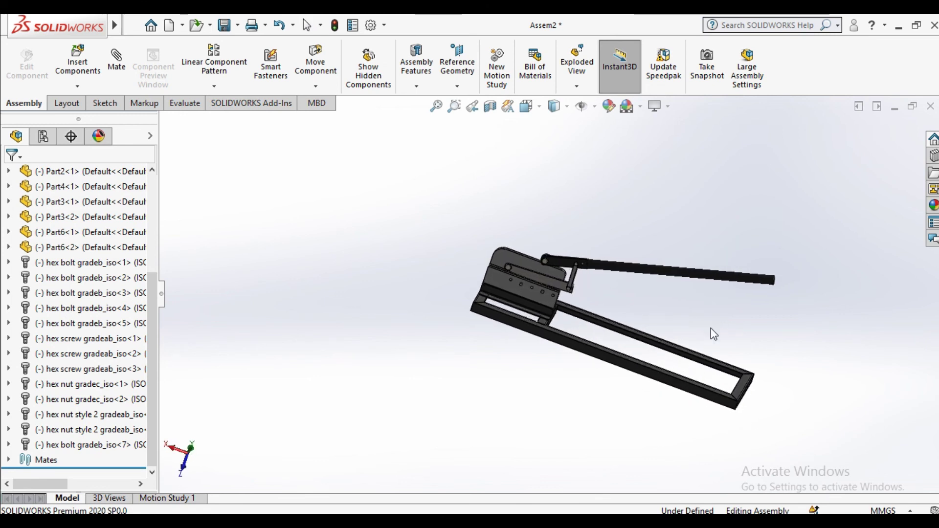
scroll(621, 309, "down", 3)
scroll(661, 309, "up", 2)
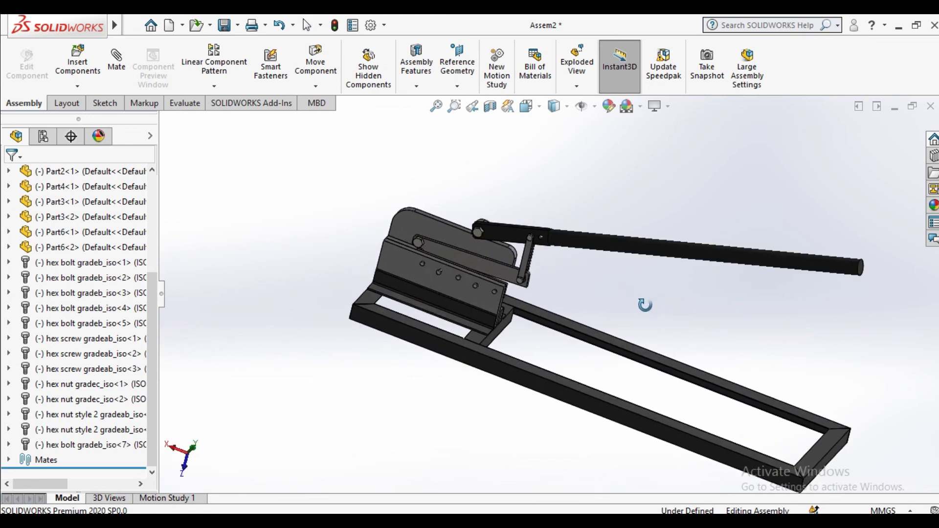
scroll(623, 304, "up", 3)
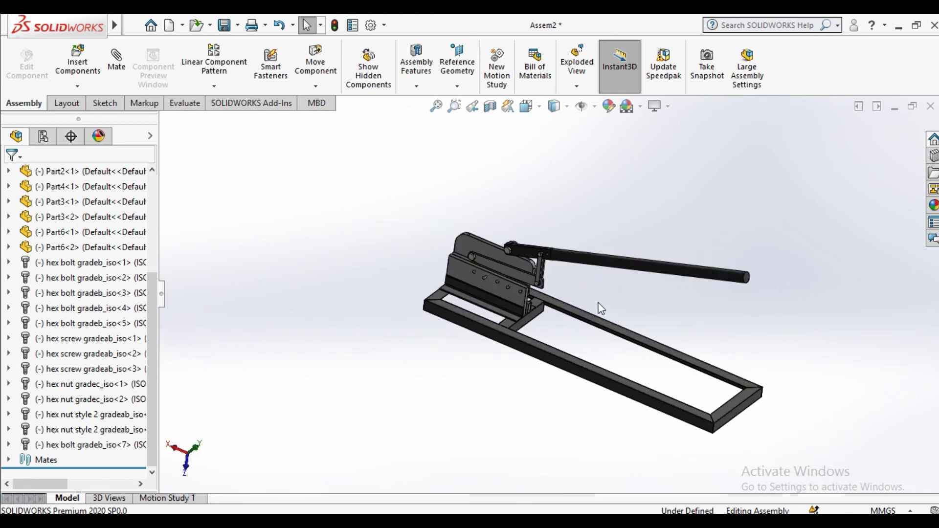
scroll(595, 303, "down", 3)
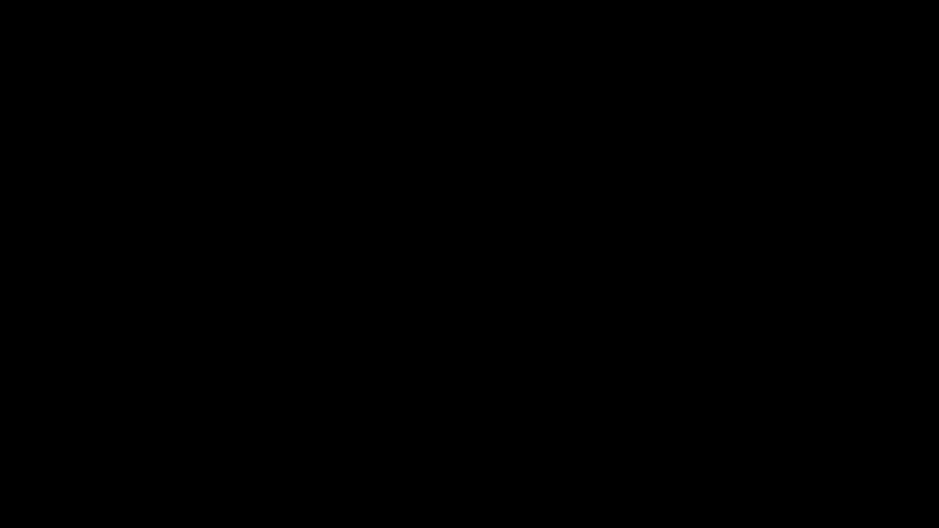